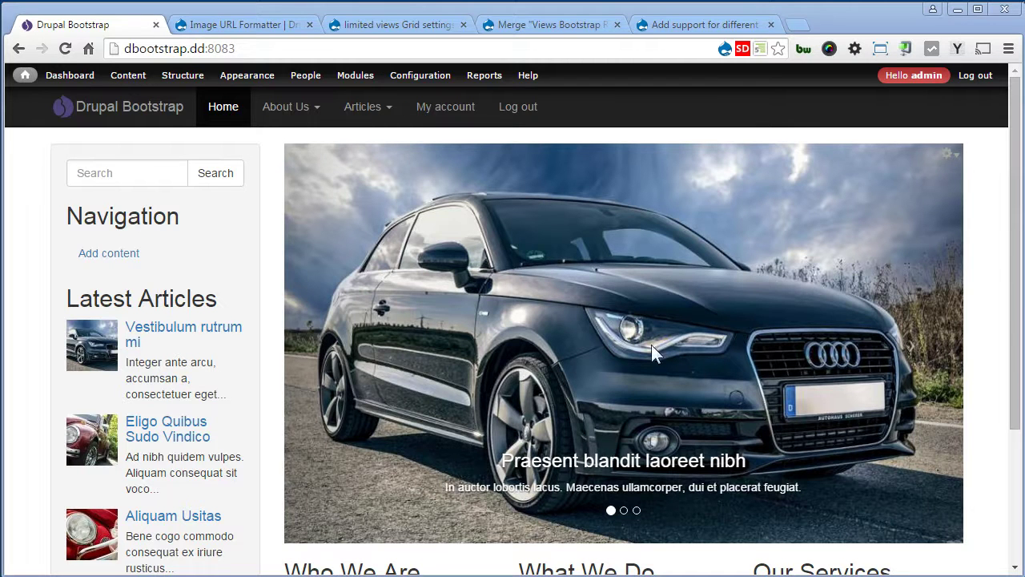
- Copy the download link of the recommended 7.x-1.4 tar.gz release from the Image URL Formatter project page
{"action": "left_click", "coordinate": [257, 25]}
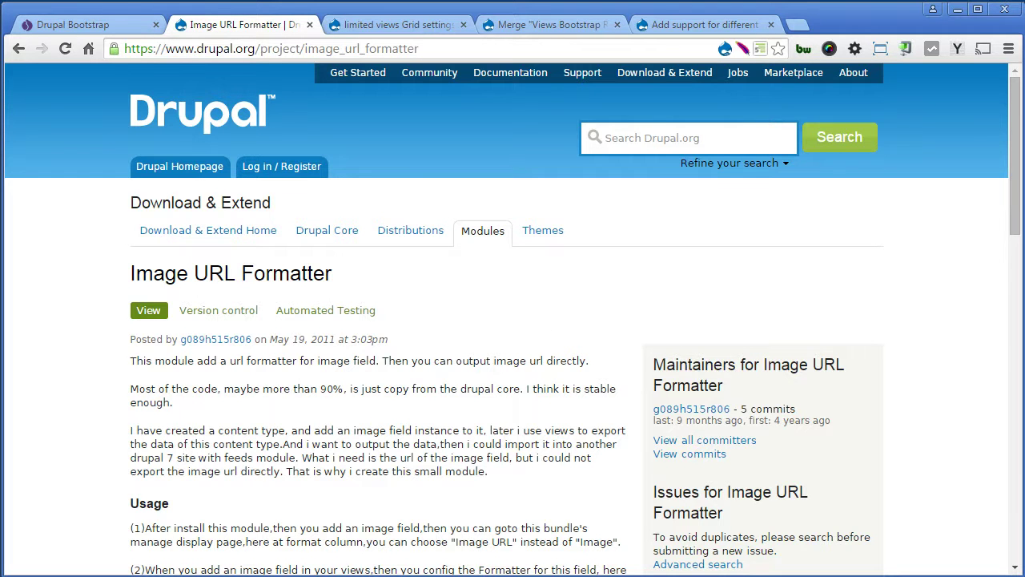
{"action": "left_click_drag", "start_coordinate": [1016, 216], "coordinate": [1016, 493]}
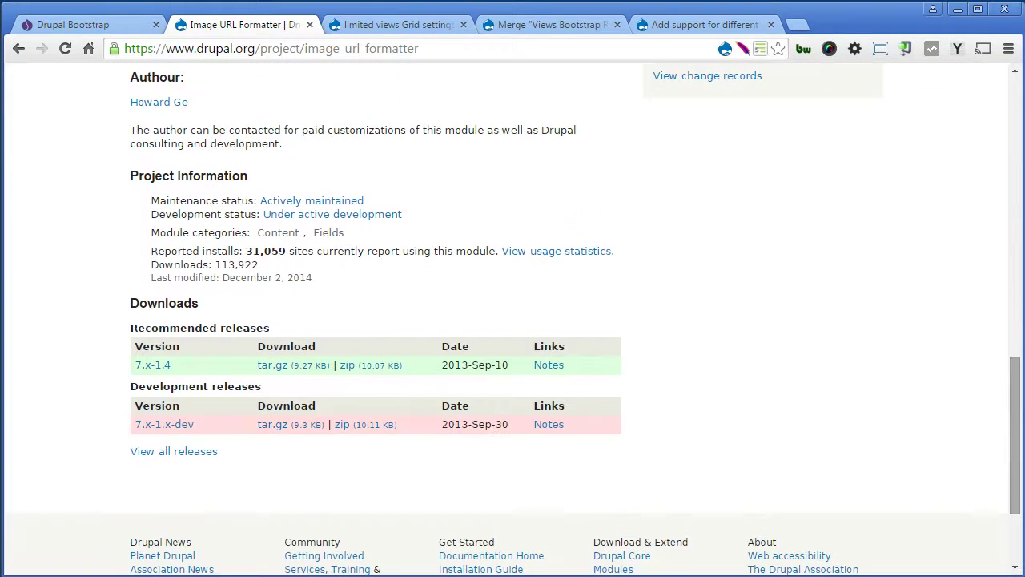
{"action": "right_click", "coordinate": [284, 367]}
{"action": "left_click", "coordinate": [331, 451]}
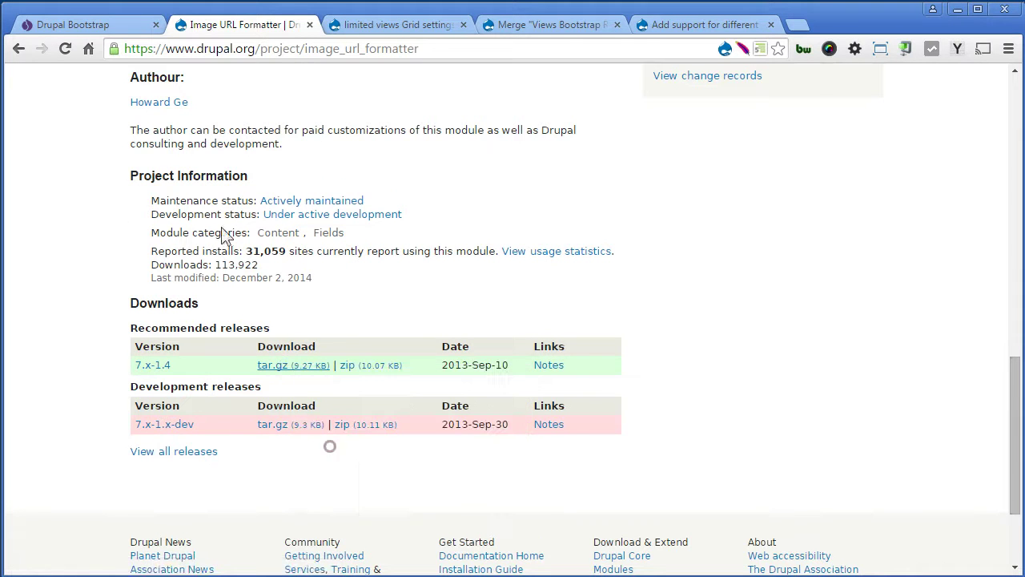
{"action": "left_click", "coordinate": [108, 22]}
{"action": "mouse_move", "coordinate": [359, 80]}
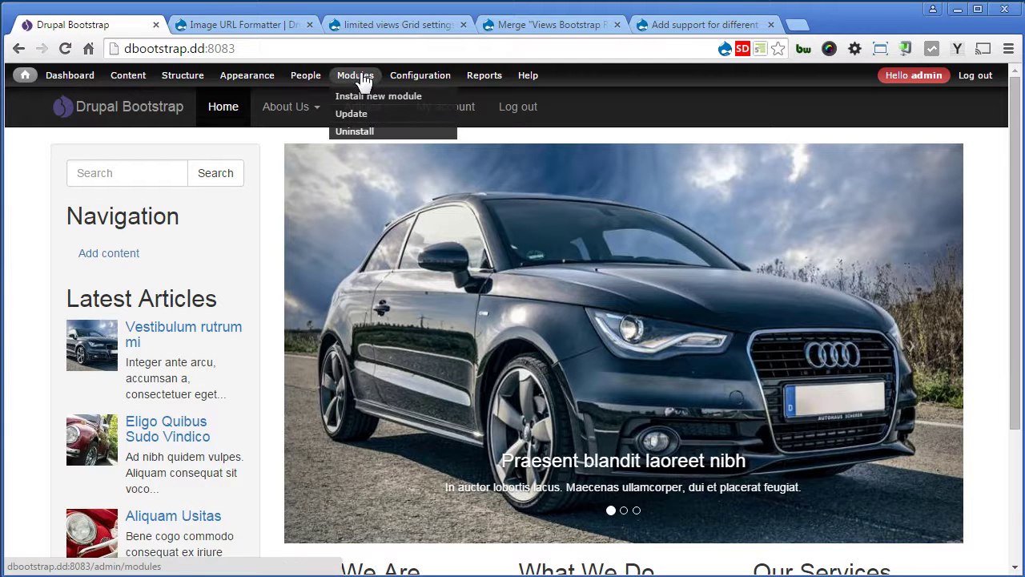
{"action": "left_click", "coordinate": [371, 103]}
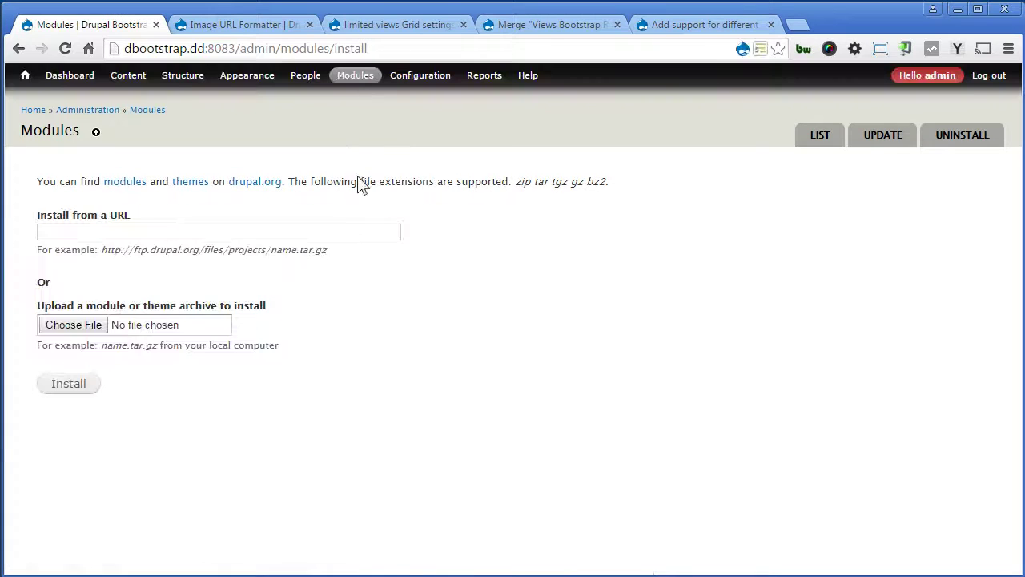
{"action": "left_click", "coordinate": [339, 230]}
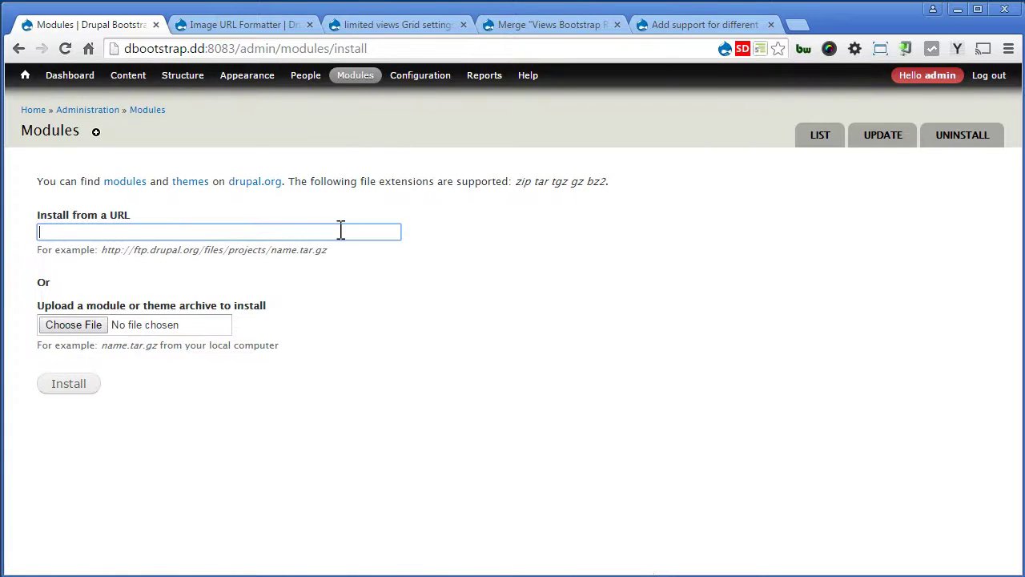
{"action": "type", "text": "http://ftp.drupal.org/files/projects/image_url_formatter-7.x-1.4.tar.gz"}
{"action": "left_click", "coordinate": [70, 386]}
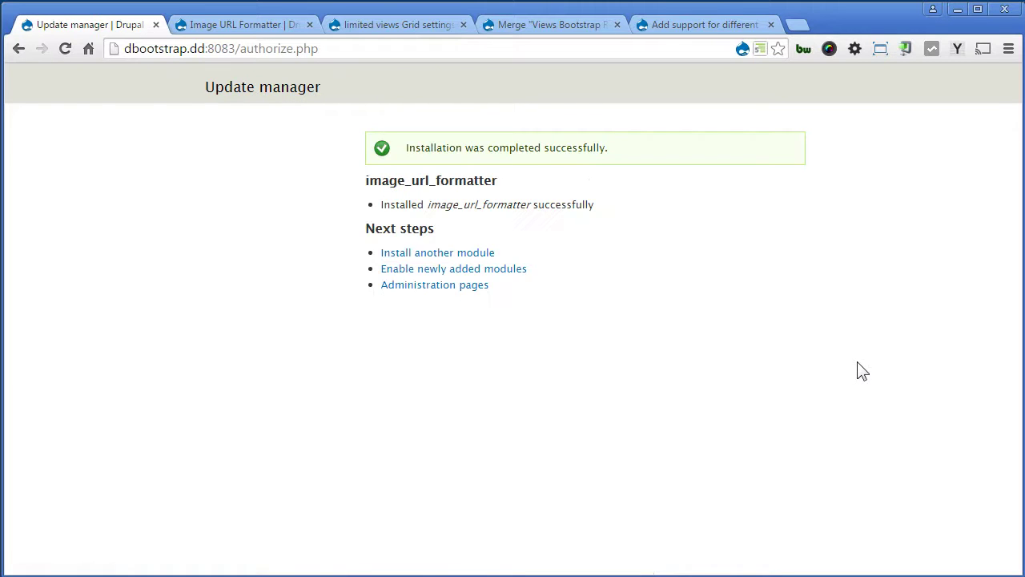
- Filter the module list by "url", enable the Image URL Formatter module and save the configuration
{"action": "left_click", "coordinate": [517, 269]}
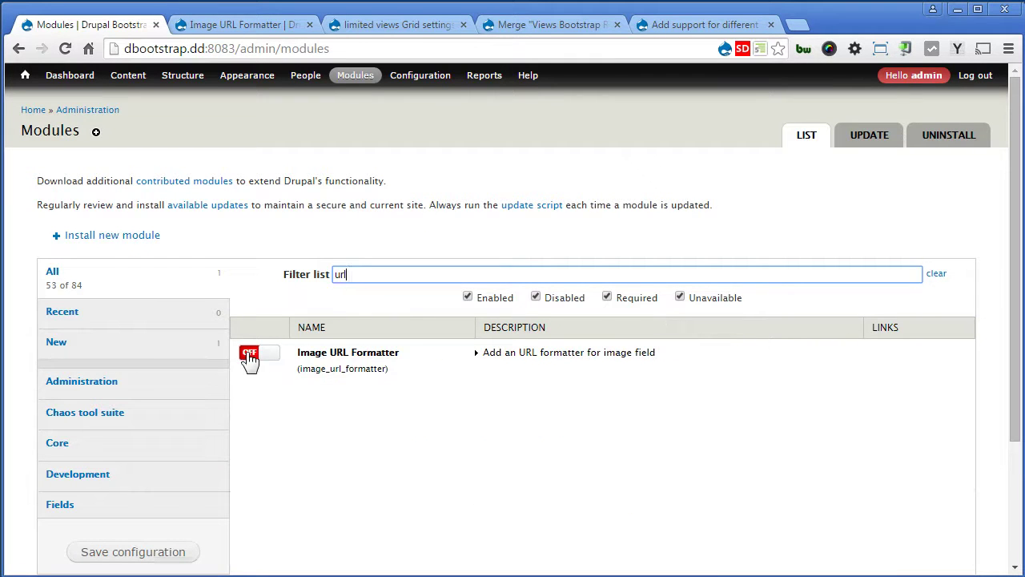
{"action": "left_click", "coordinate": [249, 355]}
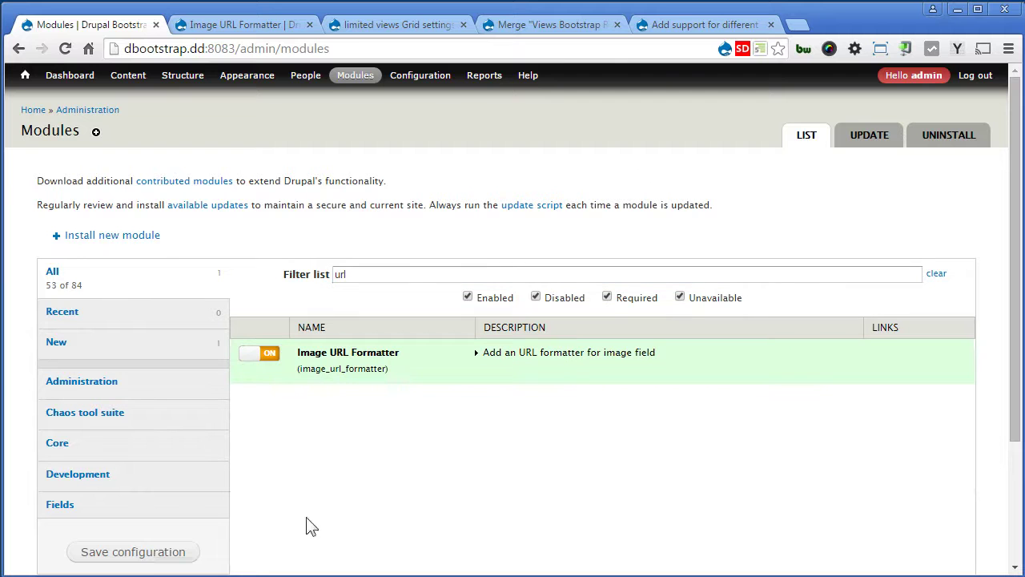
{"action": "left_click", "coordinate": [191, 553]}
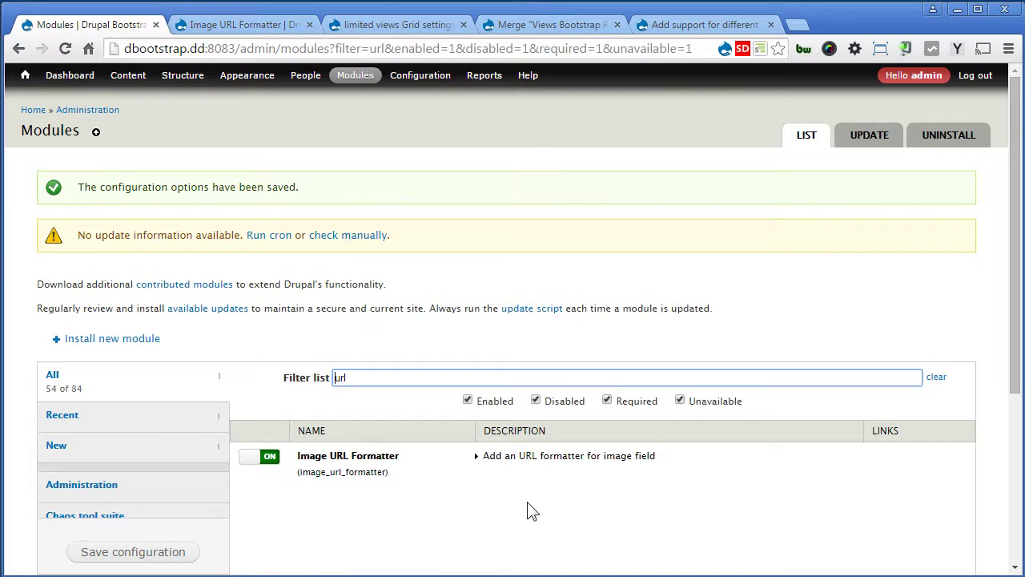
- Open the Article (Content) view for editing and clone its Page: Thumbnails display
{"action": "mouse_move", "coordinate": [182, 75]}
{"action": "mouse_move", "coordinate": [201, 172]}
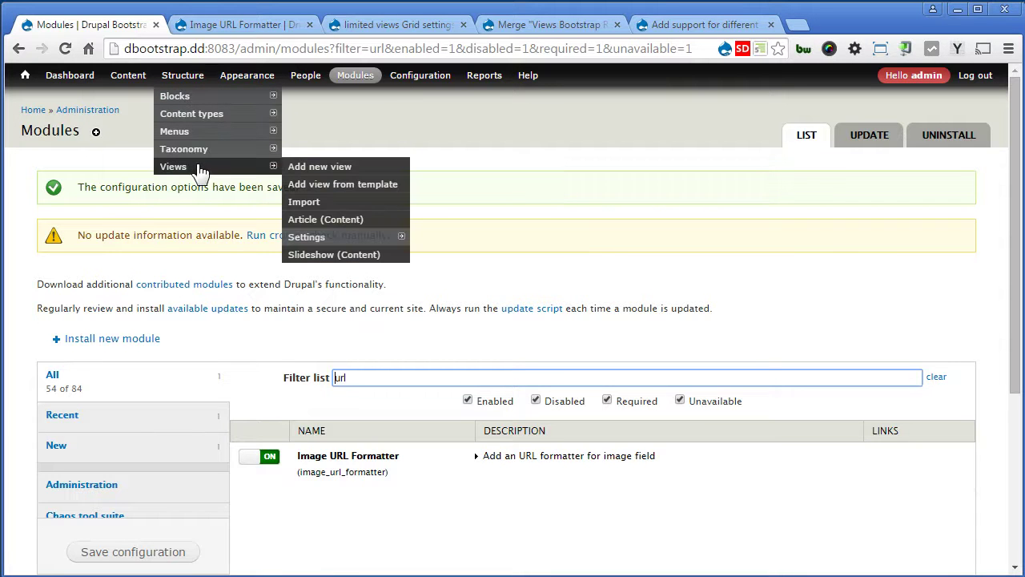
{"action": "left_click", "coordinate": [321, 223]}
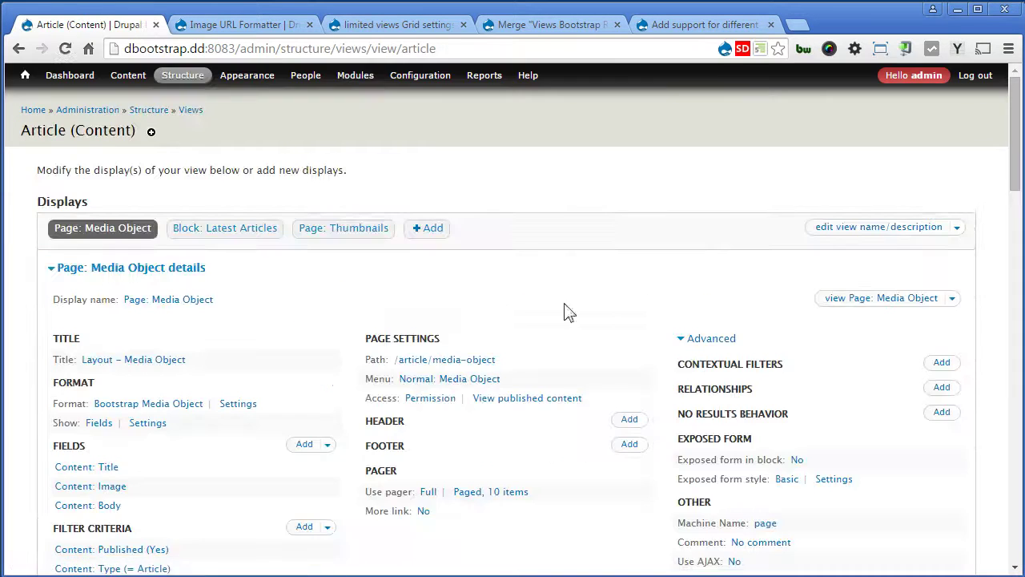
{"action": "left_click", "coordinate": [333, 230]}
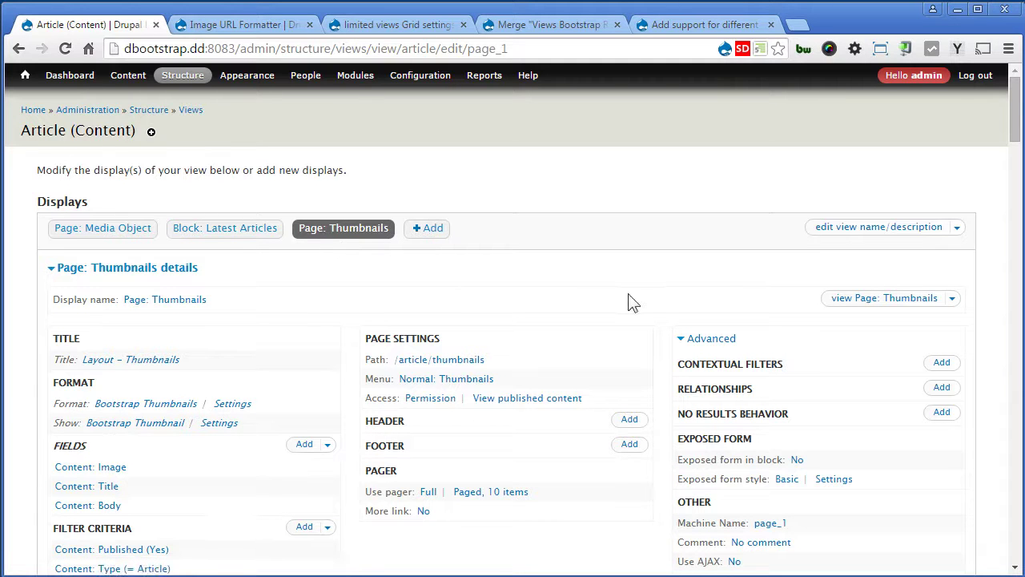
{"action": "left_click", "coordinate": [957, 303]}
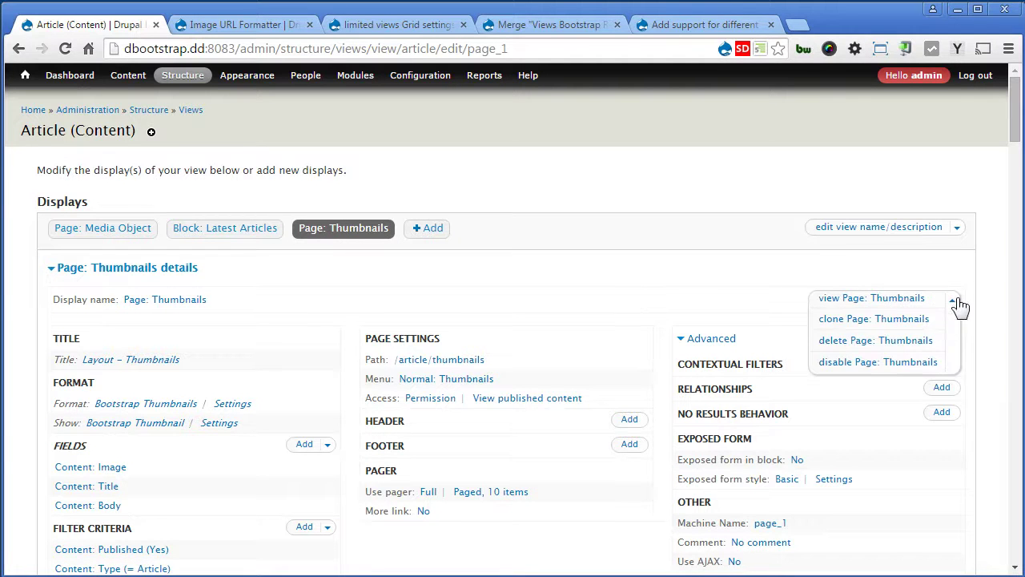
{"action": "left_click", "coordinate": [869, 321]}
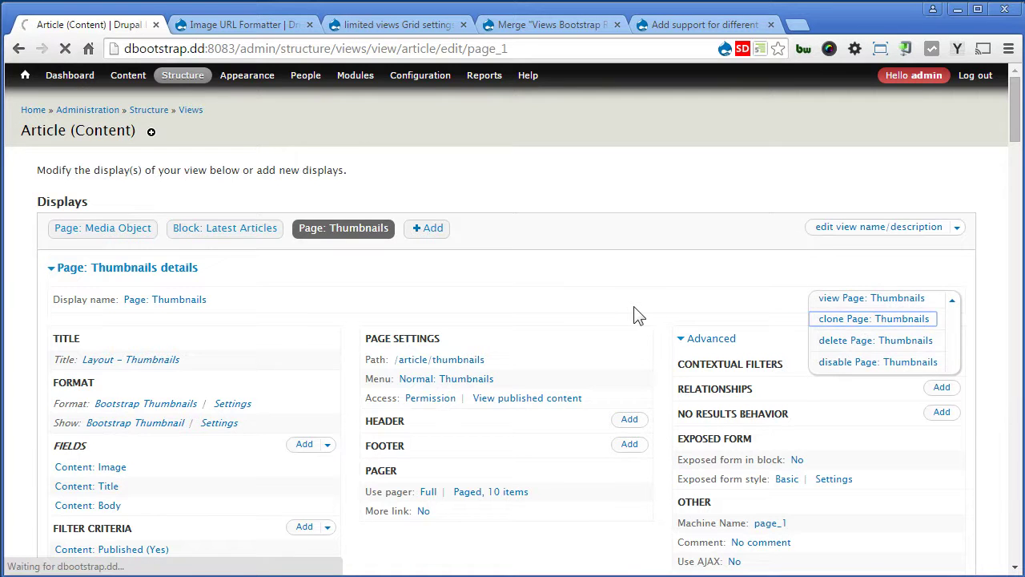
- Rename the cloned display to "Page: Grid"
{"action": "left_click", "coordinate": [196, 354]}
{"action": "left_click_drag", "start_coordinate": [253, 290], "coordinate": [325, 288]}
{"action": "key", "text": "BackSpace"}
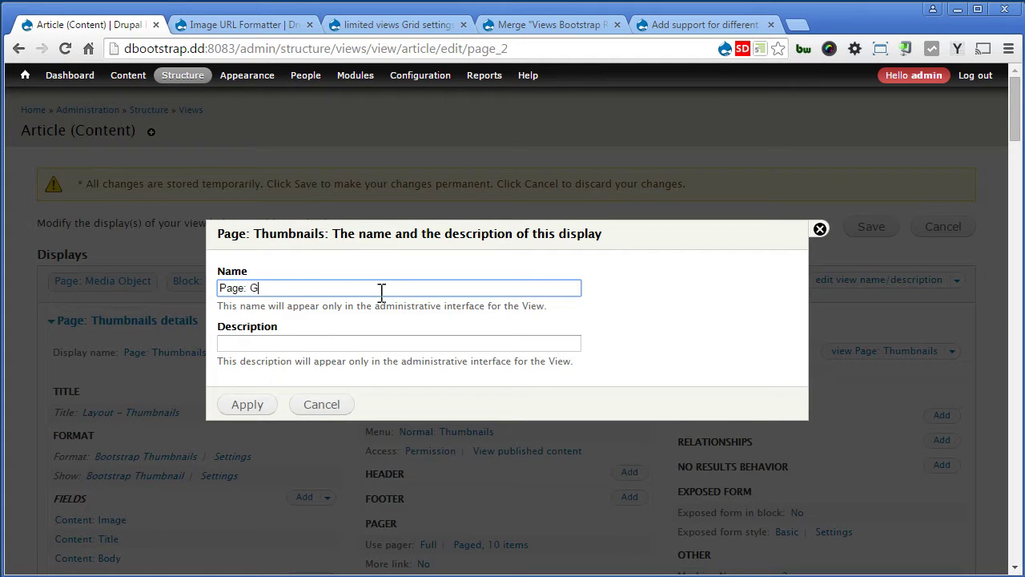
{"action": "left_click", "coordinate": [250, 404]}
- Set the title of the Page: Grid display to "Layout - Grid" for this page only
{"action": "left_click", "coordinate": [160, 413]}
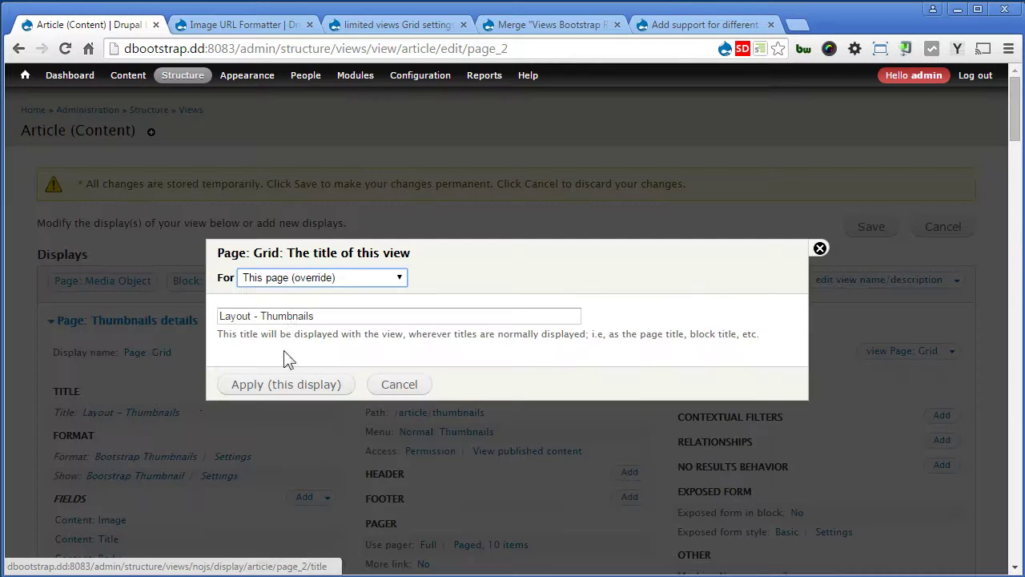
{"action": "left_click", "coordinate": [262, 315]}
{"action": "left_click_drag", "start_coordinate": [262, 315], "coordinate": [379, 315]}
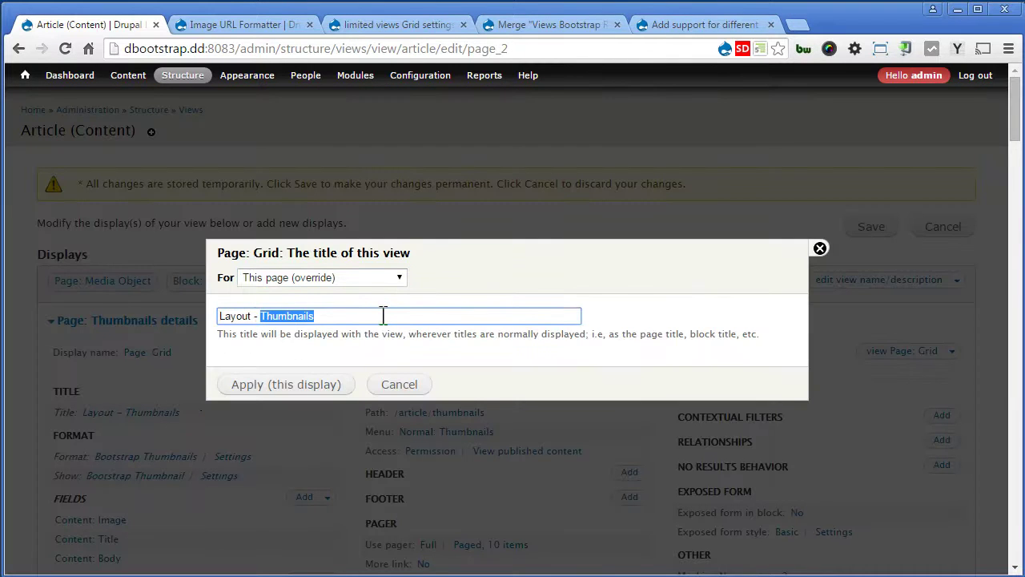
{"action": "type", "text": "Grid"}
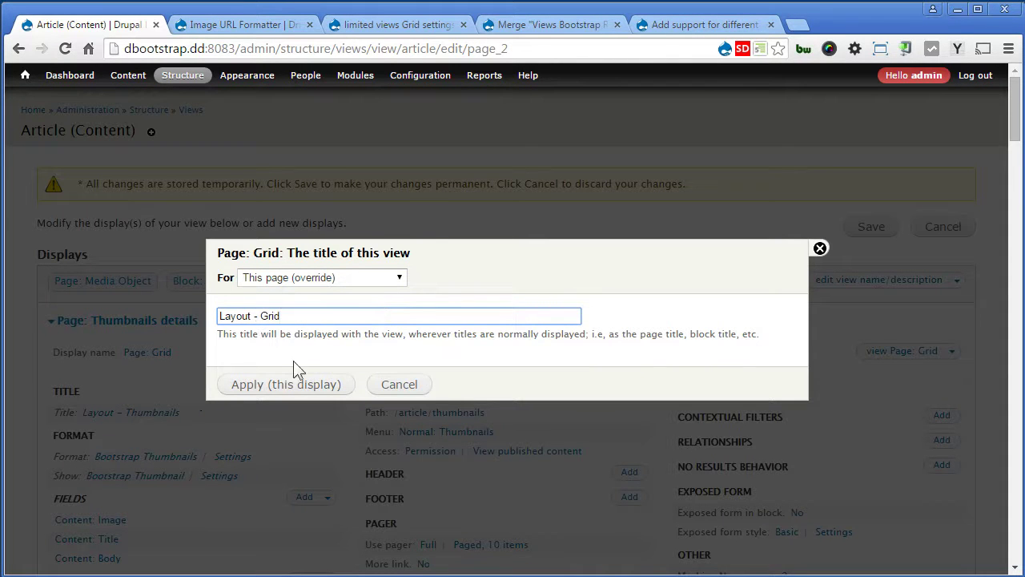
{"action": "left_click", "coordinate": [290, 386]}
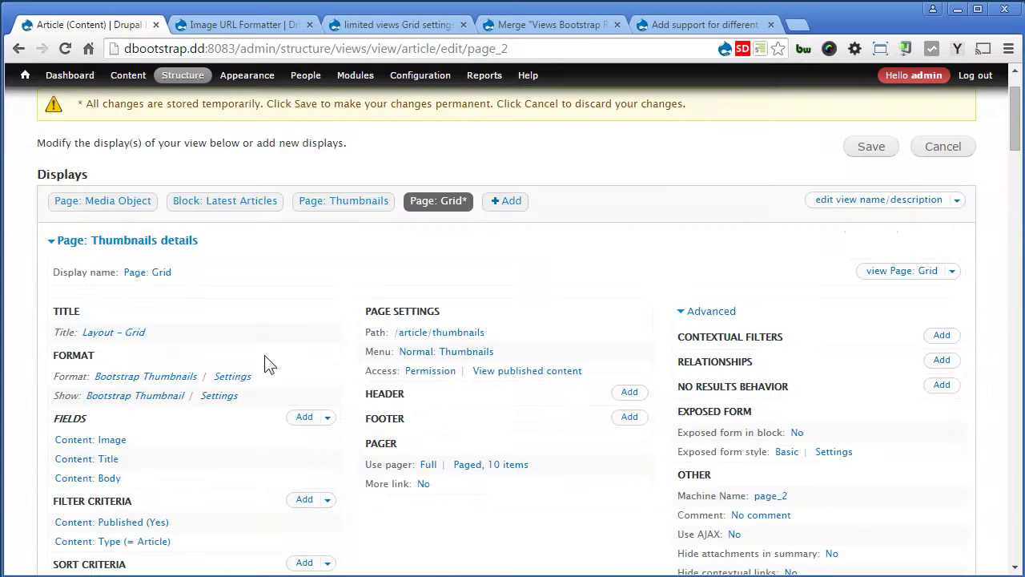
- Change the Page: Grid display's format to Bootstrap Grid with 3 columns, keeping horizontal alignment
{"action": "left_click", "coordinate": [161, 376]}
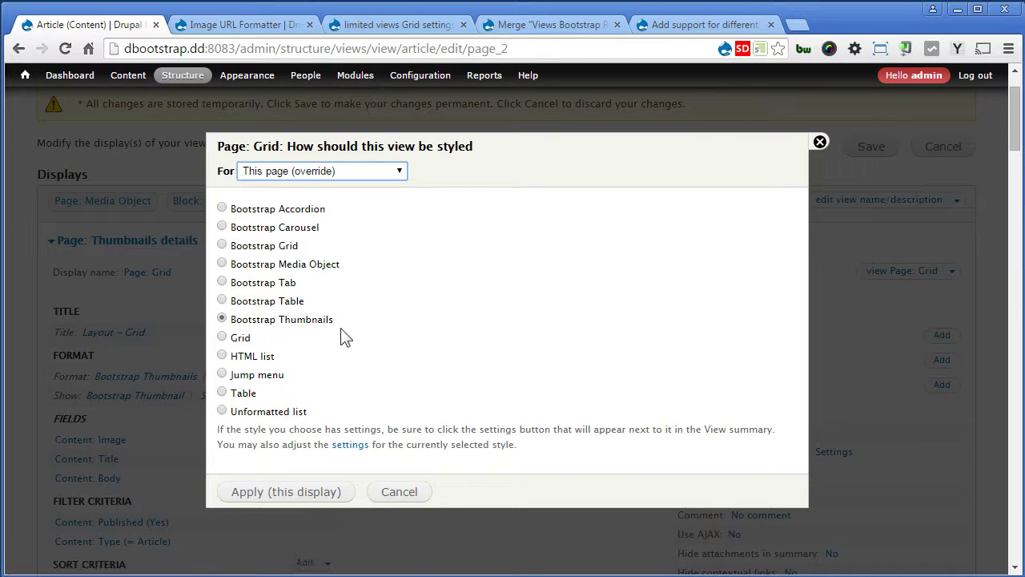
{"action": "left_click", "coordinate": [285, 248]}
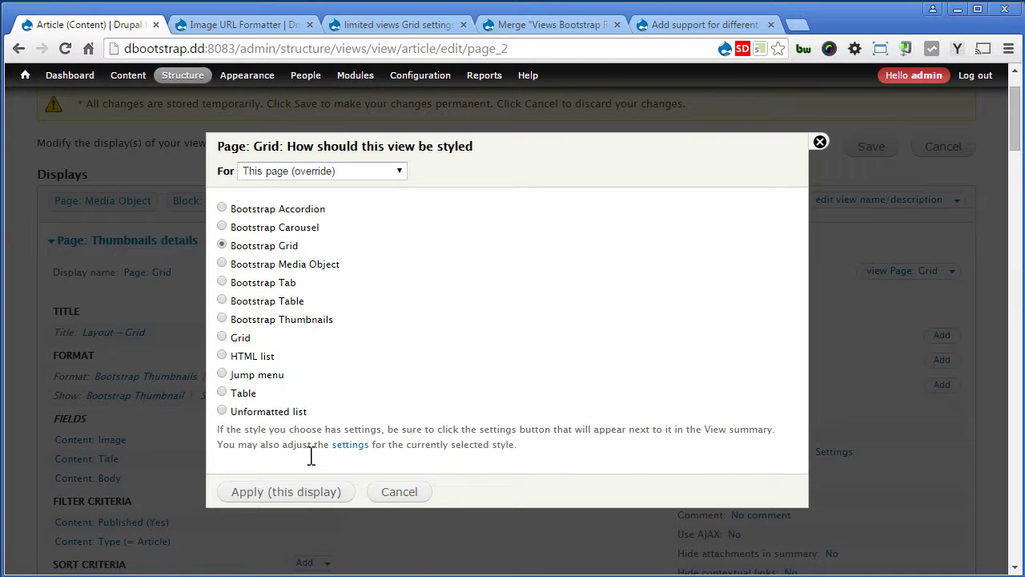
{"action": "left_click", "coordinate": [298, 491]}
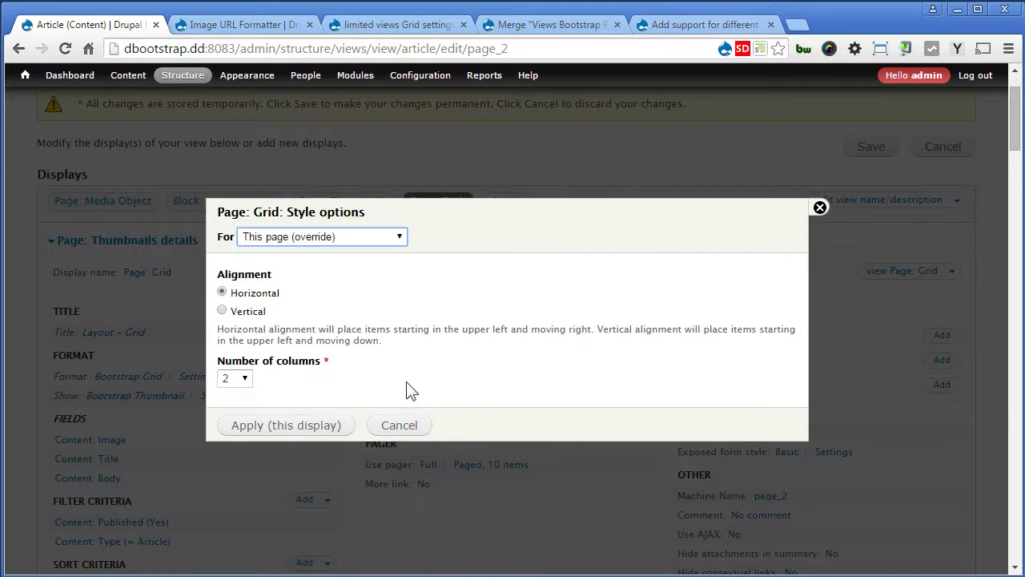
{"action": "left_click", "coordinate": [243, 379]}
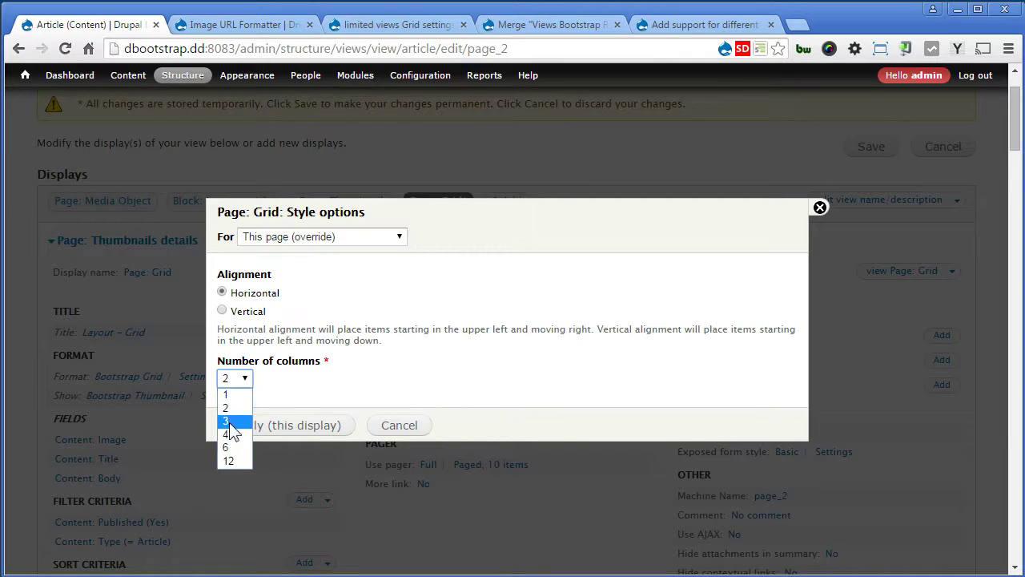
{"action": "left_click", "coordinate": [229, 422]}
{"action": "left_click", "coordinate": [284, 427]}
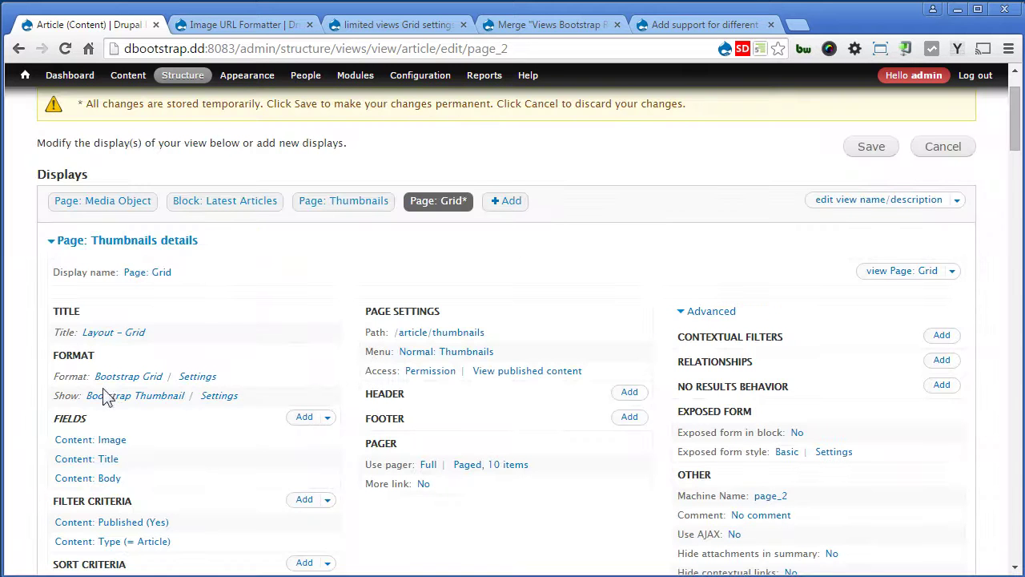
- Show the grid rows as Fields and turn off the default field wrapper elements
{"action": "left_click", "coordinate": [104, 396]}
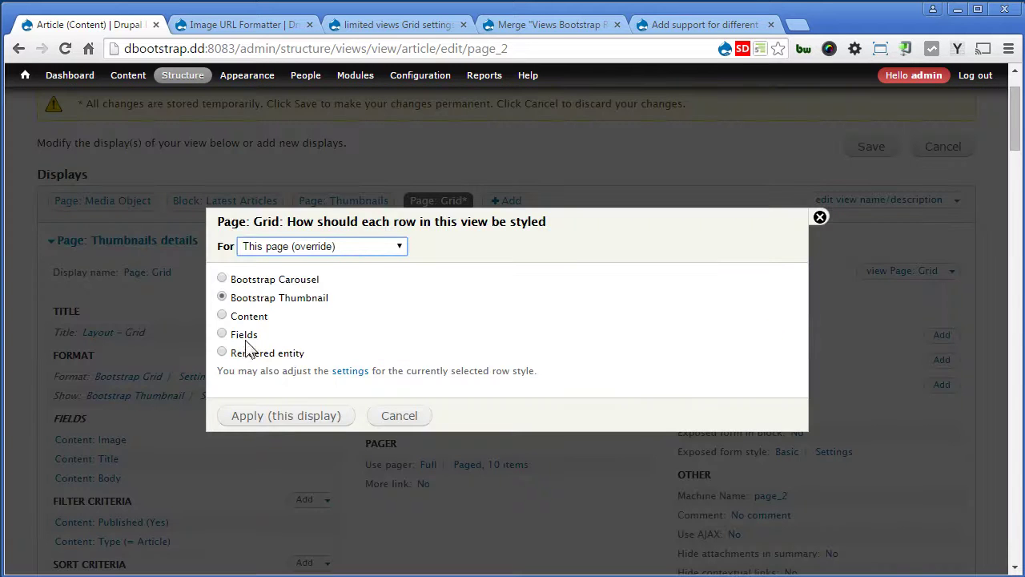
{"action": "left_click", "coordinate": [244, 335]}
{"action": "left_click", "coordinate": [270, 417]}
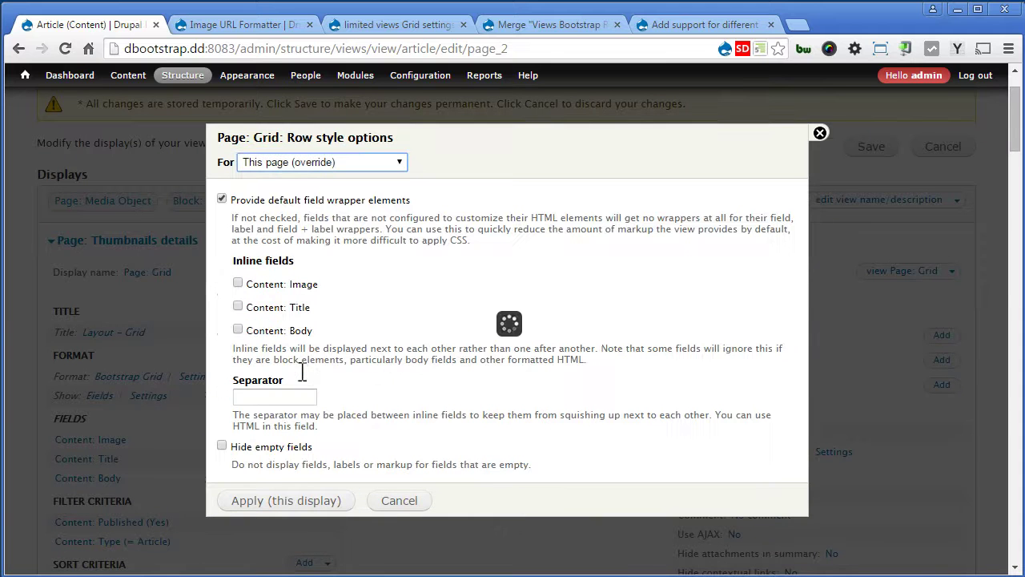
{"action": "left_click", "coordinate": [353, 201]}
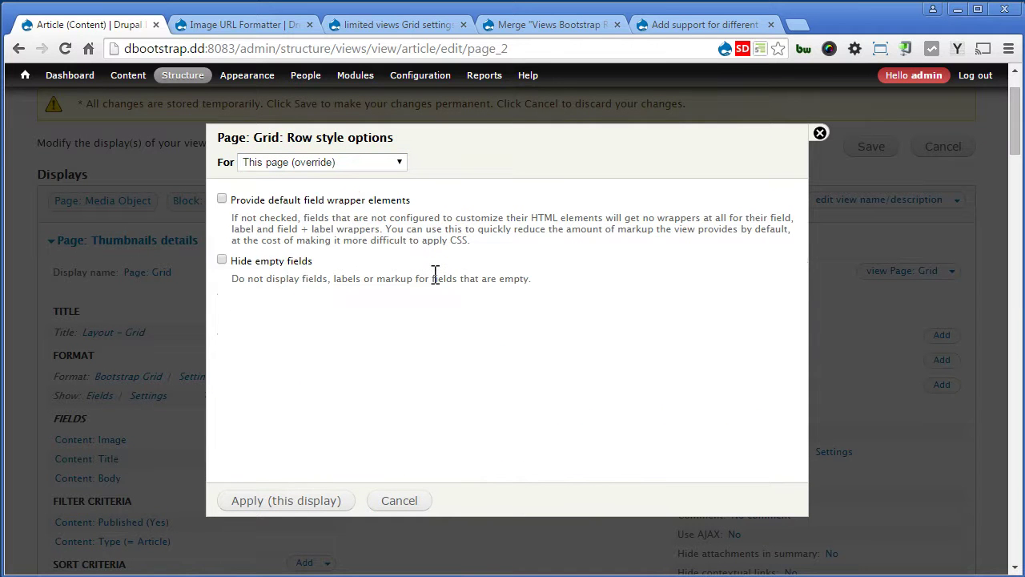
{"action": "left_click", "coordinate": [267, 501]}
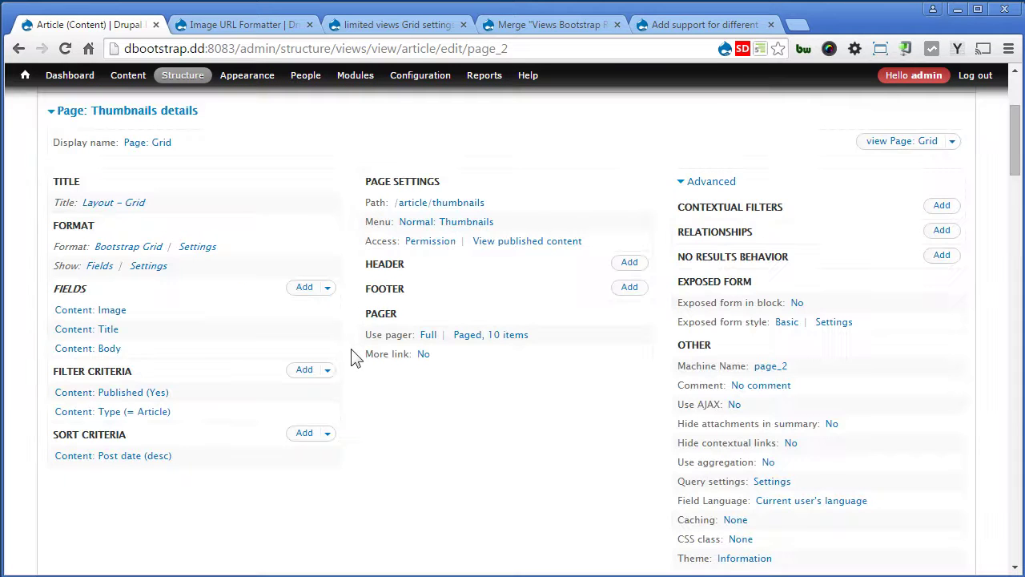
- Configure the Image field for this page to drop default classes and wrap its HTML in a DIV with CSS class dImage
{"action": "left_click", "coordinate": [109, 310]}
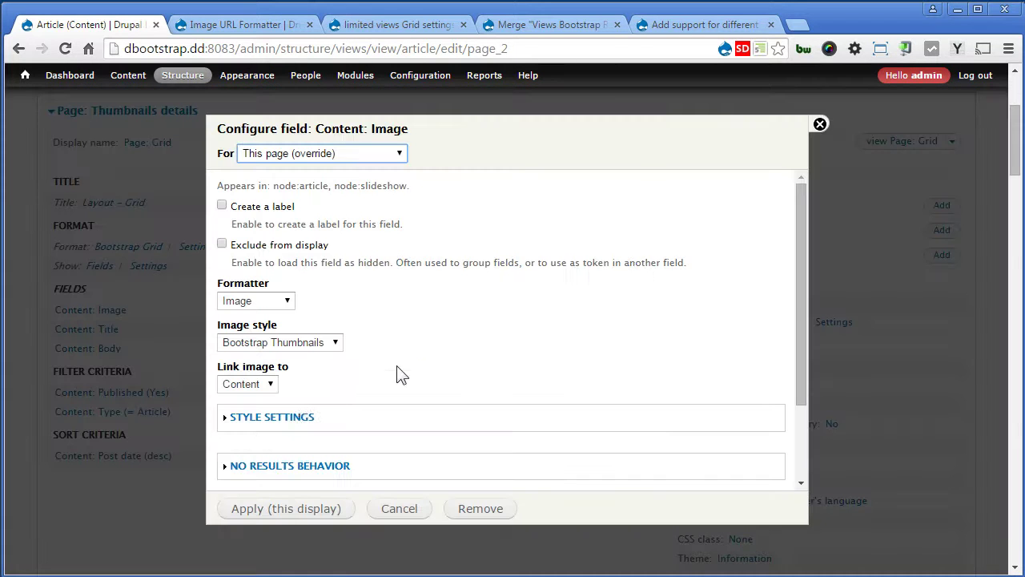
{"action": "left_click", "coordinate": [299, 418]}
{"action": "scroll", "coordinate": [432, 373], "scroll_direction": "down", "scroll_amount": 1}
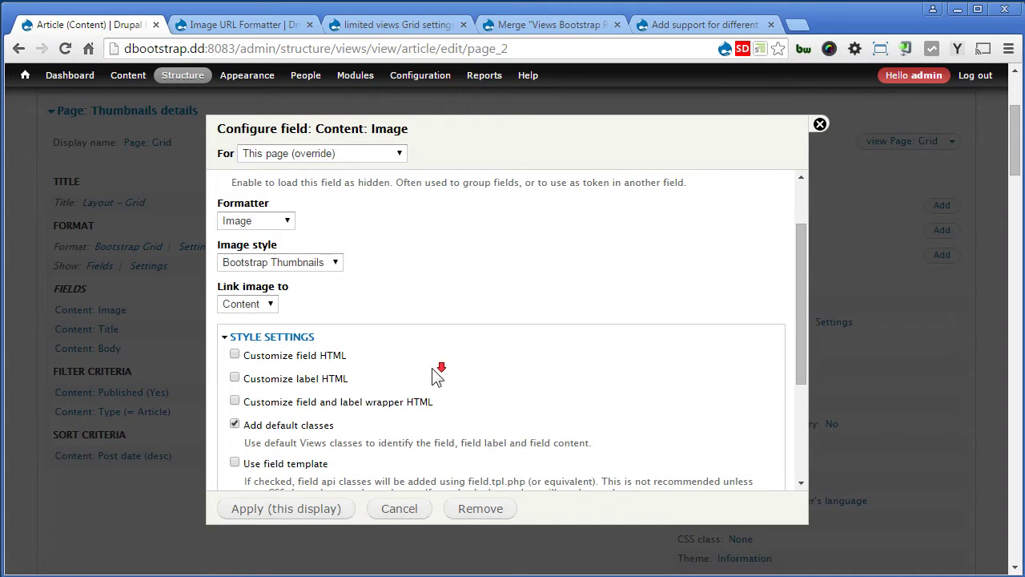
{"action": "left_click", "coordinate": [298, 425]}
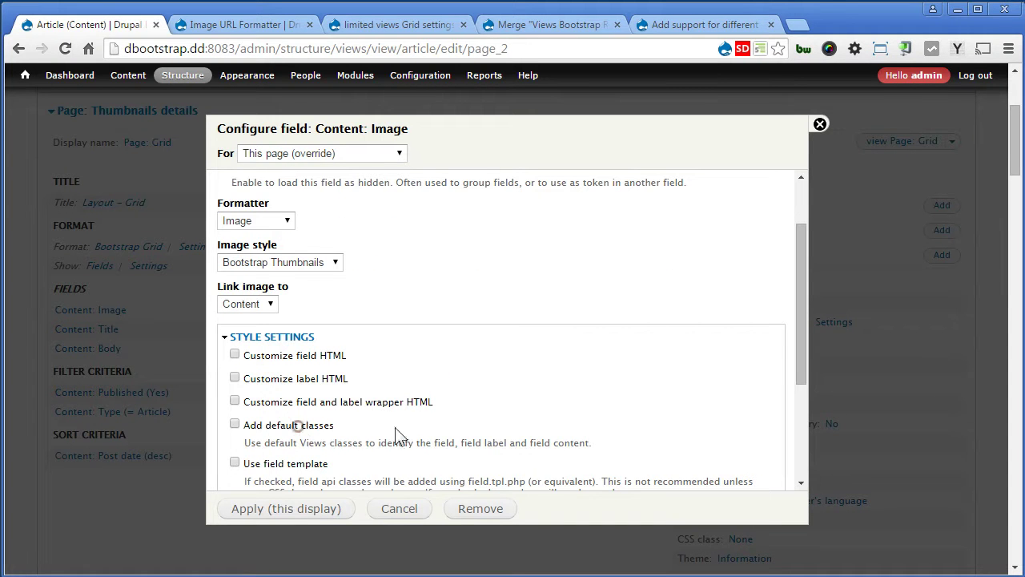
{"action": "left_click", "coordinate": [333, 356]}
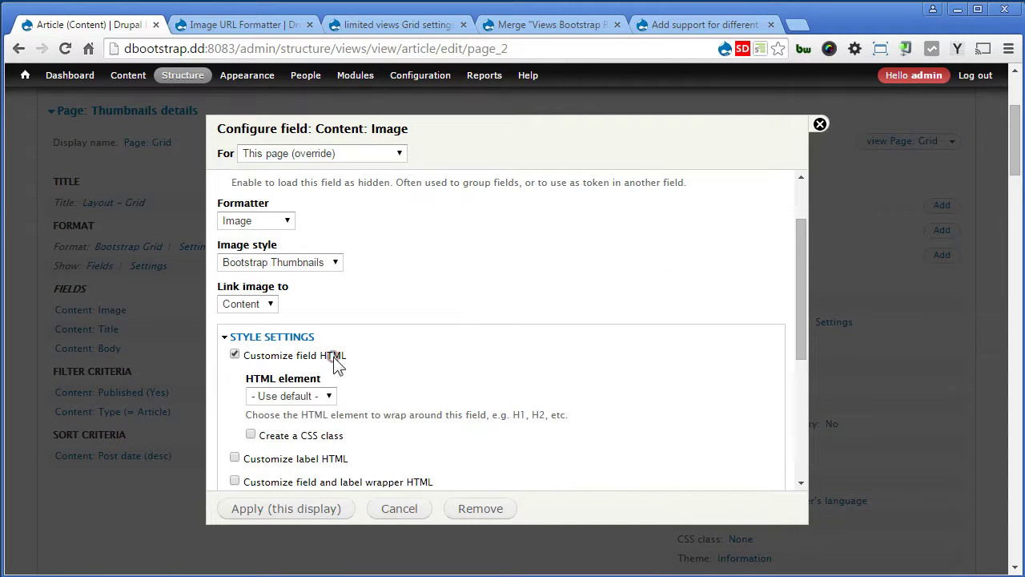
{"action": "left_click", "coordinate": [317, 398]}
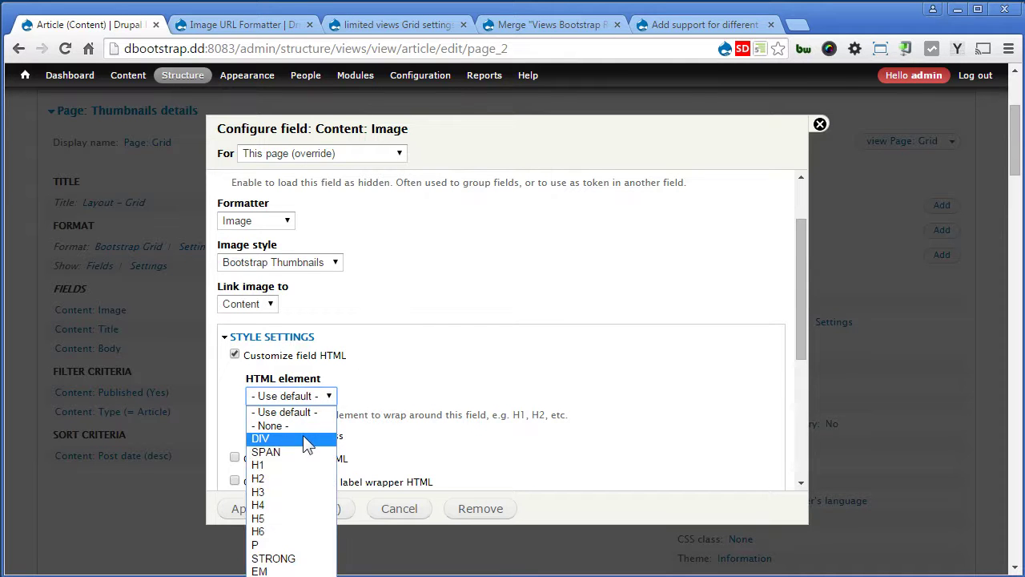
{"action": "left_click", "coordinate": [303, 435]}
{"action": "scroll", "coordinate": [363, 362], "scroll_direction": "down", "scroll_amount": 2}
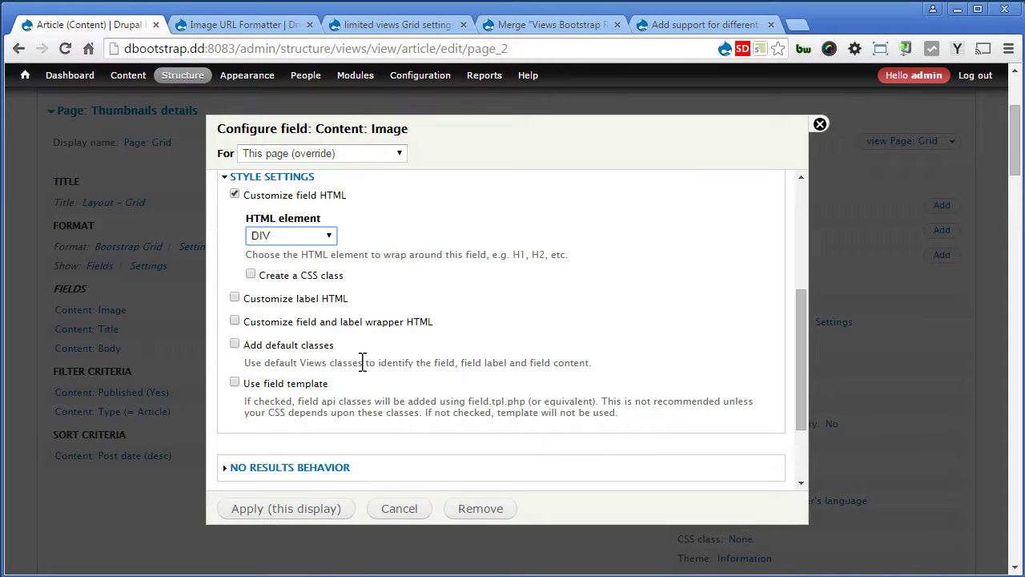
{"action": "left_click", "coordinate": [308, 276]}
{"action": "left_click", "coordinate": [332, 316]}
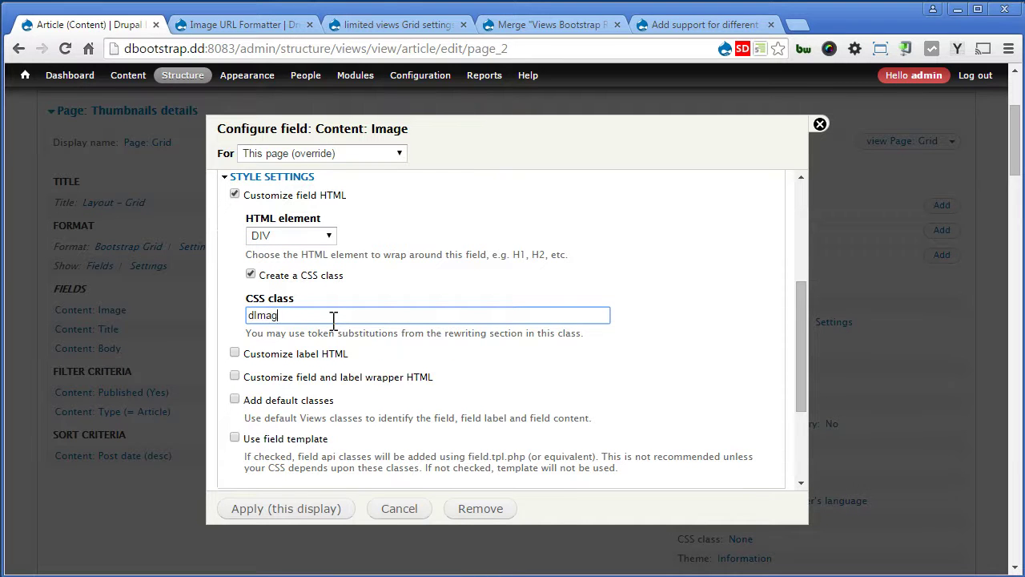
{"action": "left_click", "coordinate": [297, 508]}
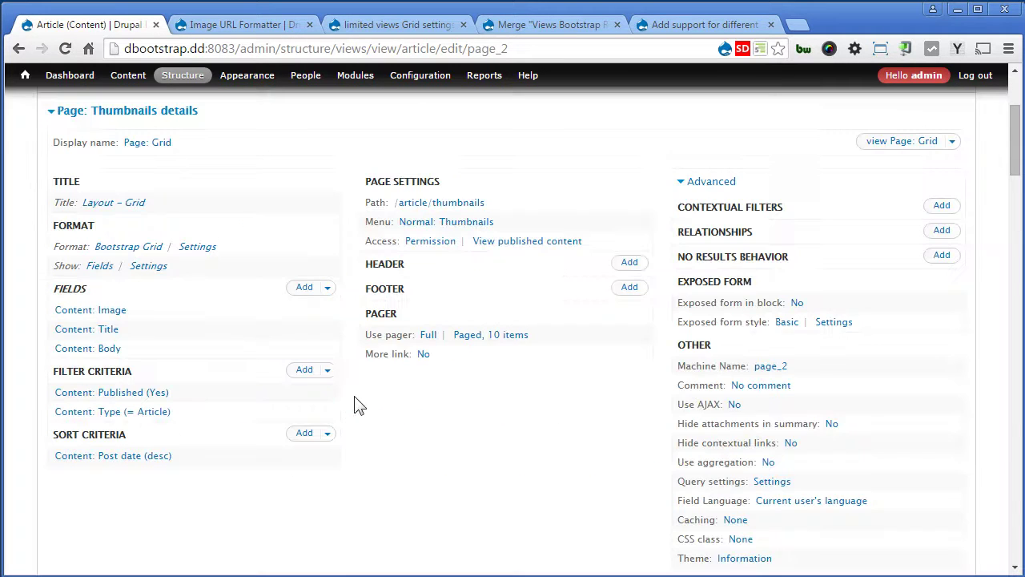
- Configure the Title field for this page to use an H3 HTML element without default classes
{"action": "left_click", "coordinate": [73, 329]}
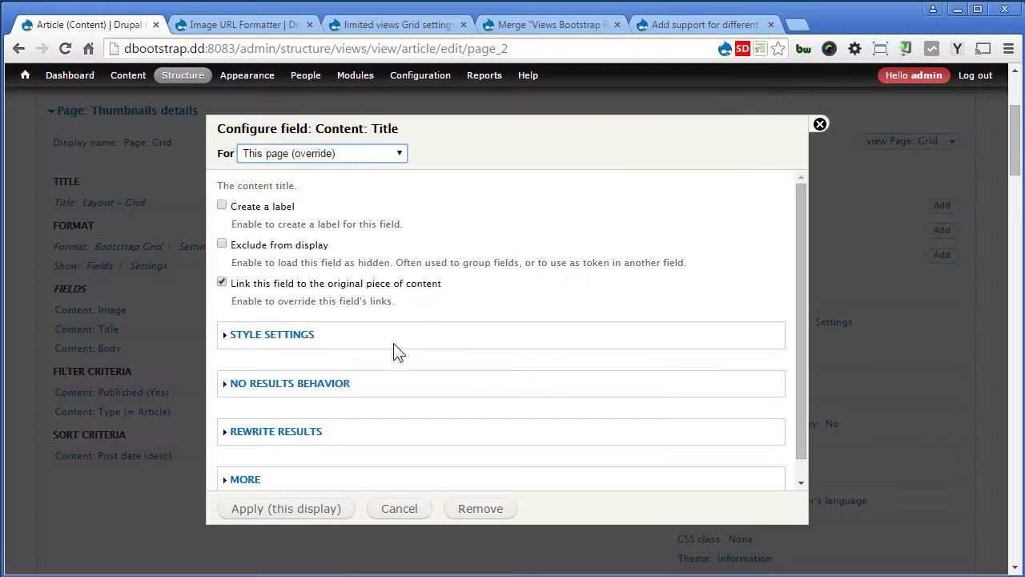
{"action": "left_click", "coordinate": [295, 335]}
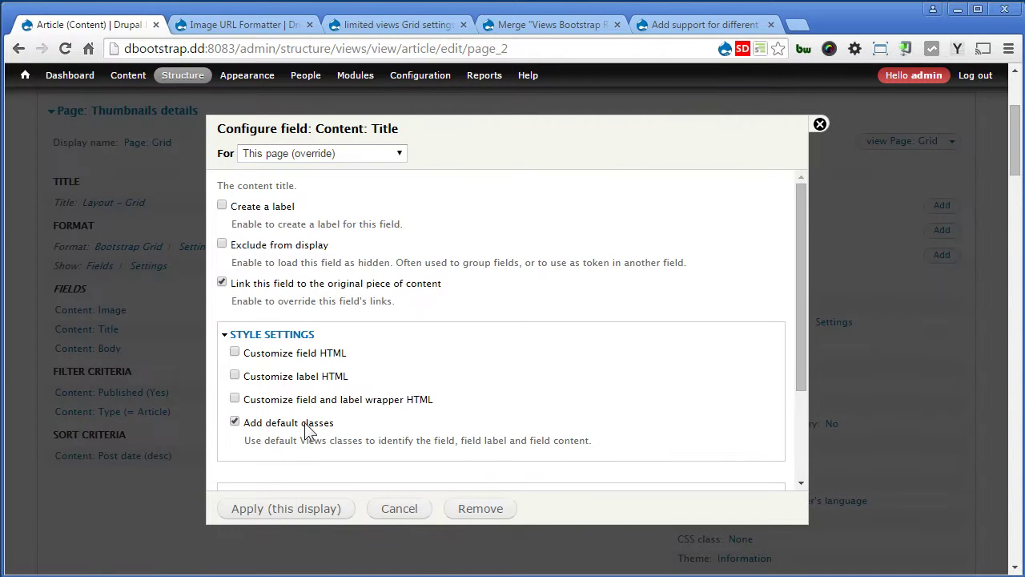
{"action": "left_click", "coordinate": [325, 354]}
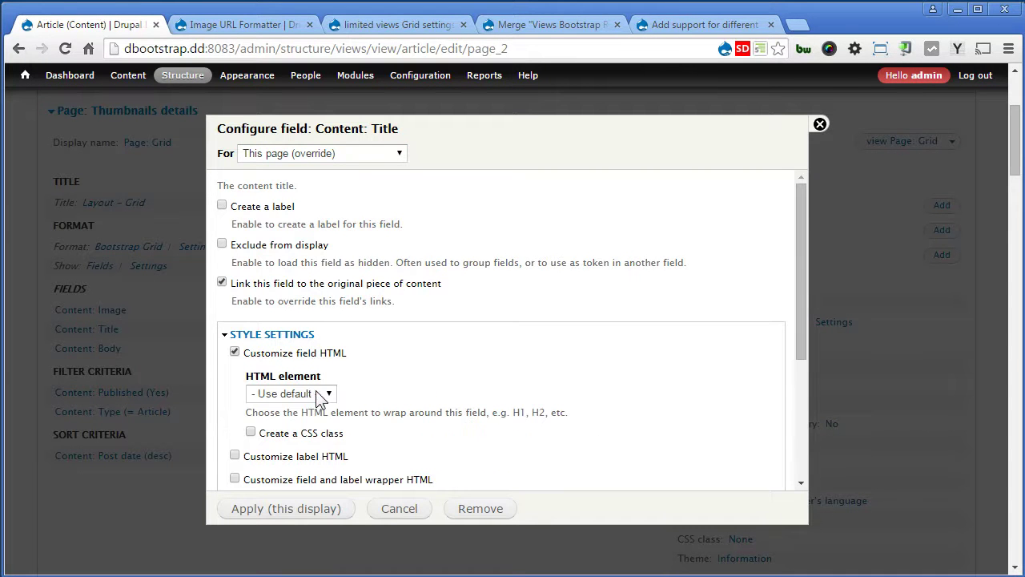
{"action": "left_click", "coordinate": [313, 394]}
{"action": "left_click", "coordinate": [312, 437]}
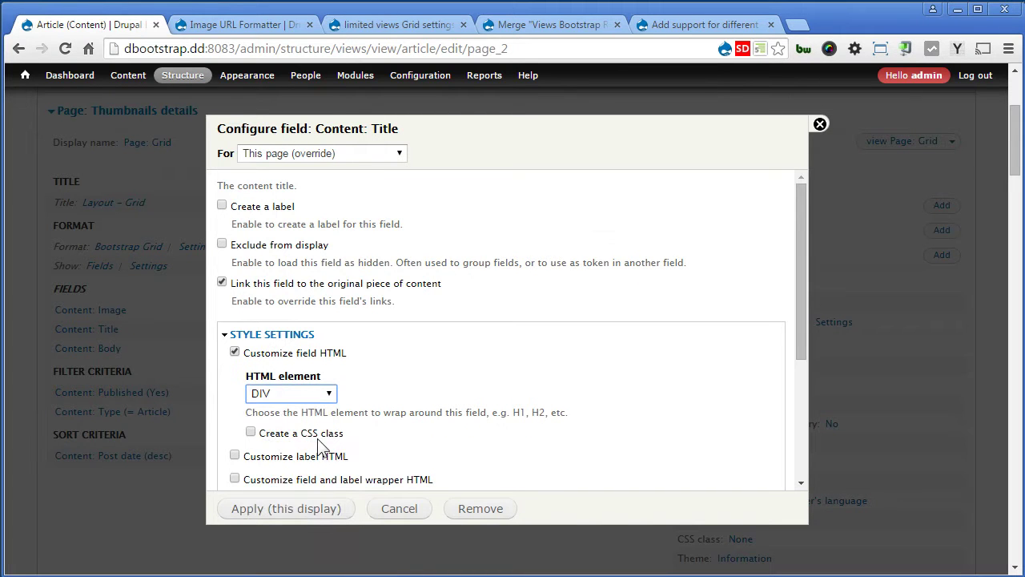
{"action": "left_click", "coordinate": [323, 393]}
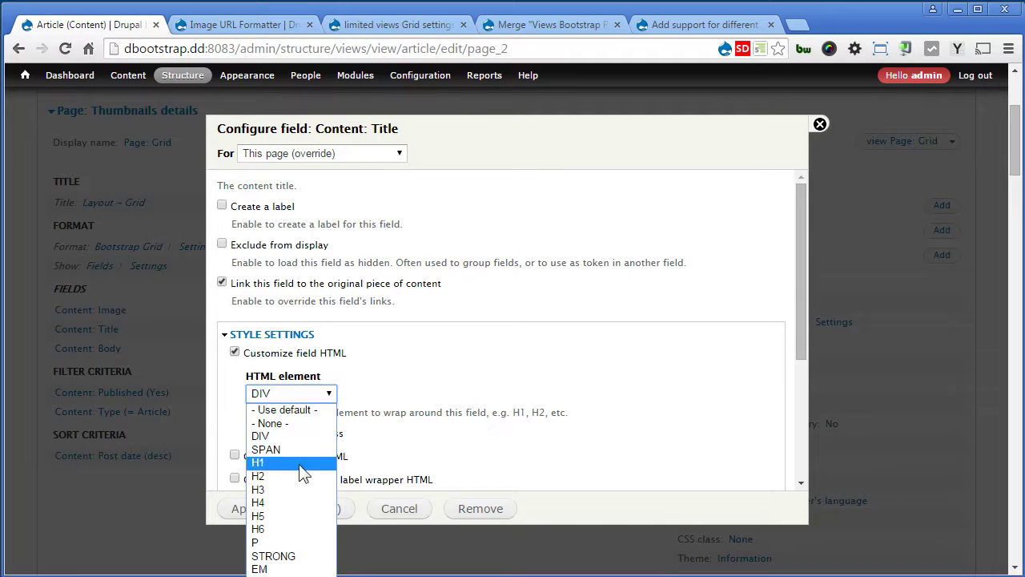
{"action": "left_click", "coordinate": [302, 488]}
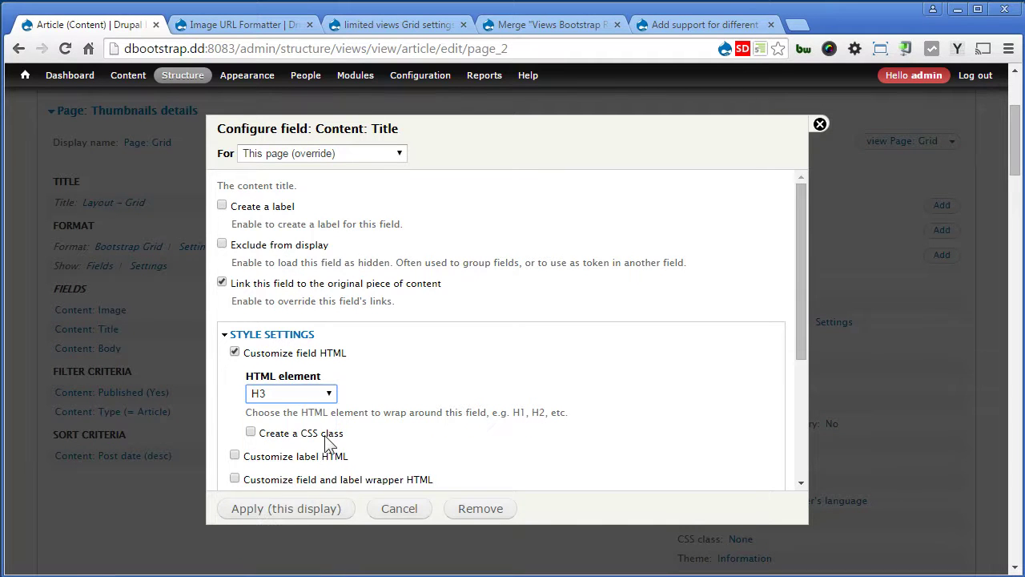
{"action": "left_click", "coordinate": [255, 513]}
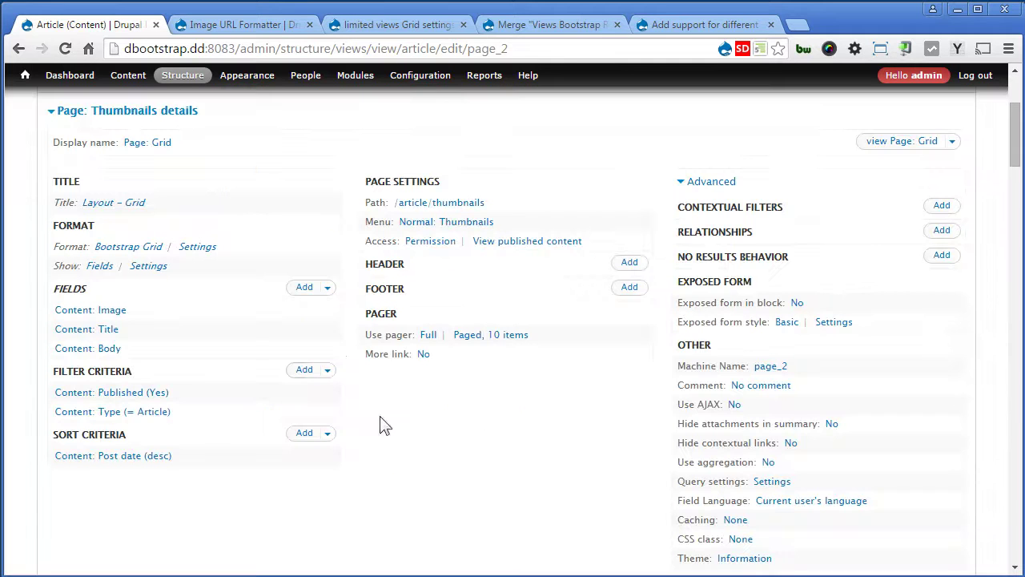
- Configure the Body field for this page to use a DIV with CSS class desc and no default classes
{"action": "left_click", "coordinate": [110, 349]}
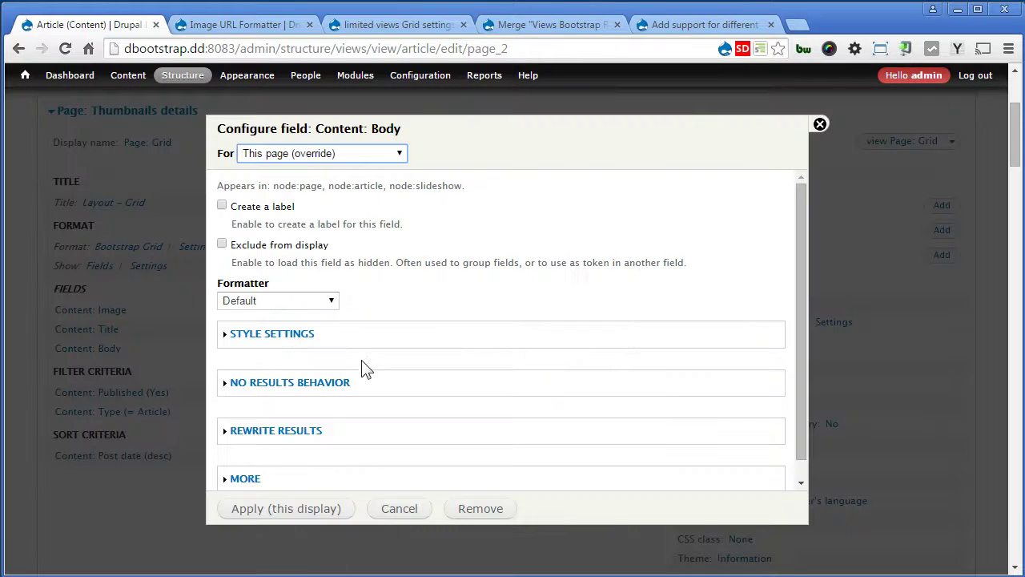
{"action": "left_click", "coordinate": [296, 331]}
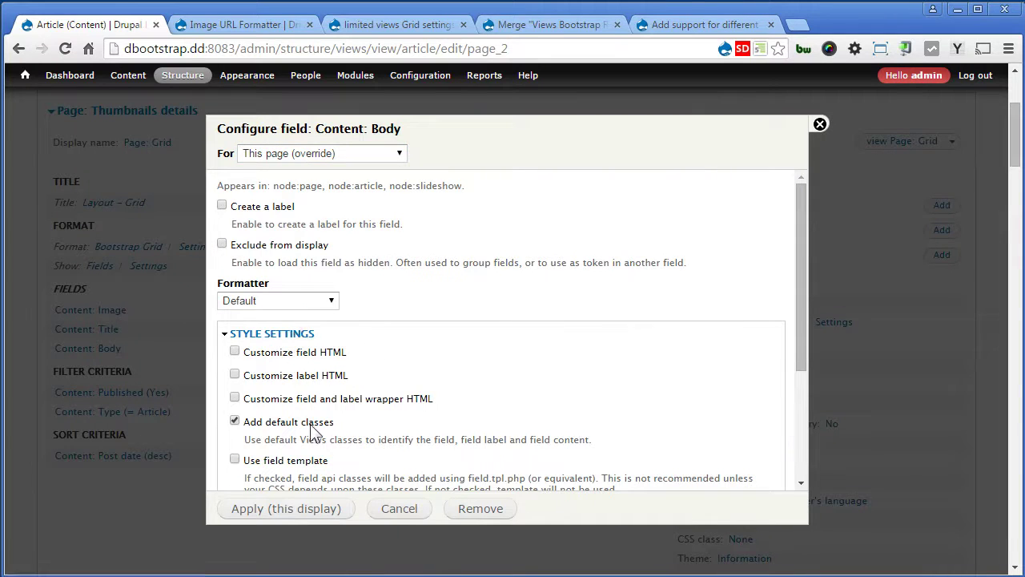
{"action": "left_click", "coordinate": [325, 351]}
{"action": "left_click", "coordinate": [300, 393]}
{"action": "left_click", "coordinate": [303, 437]}
{"action": "left_click", "coordinate": [321, 433]}
{"action": "left_click", "coordinate": [335, 470]}
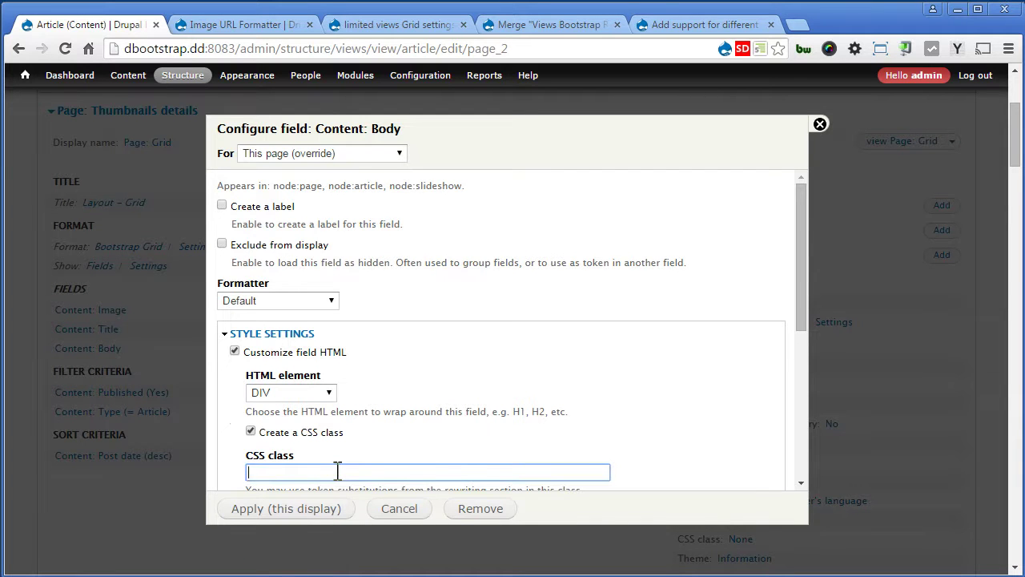
{"action": "left_click", "coordinate": [302, 508]}
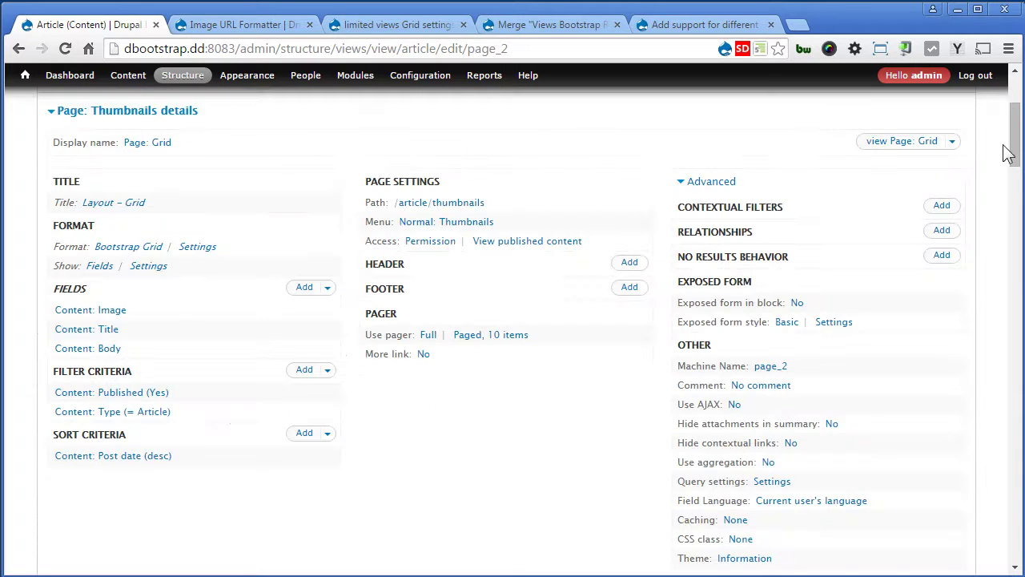
- Inspect the preview markup of the first grid item, examining its image, heading and description elements
{"action": "left_click_drag", "start_coordinate": [1014, 144], "coordinate": [1014, 229]}
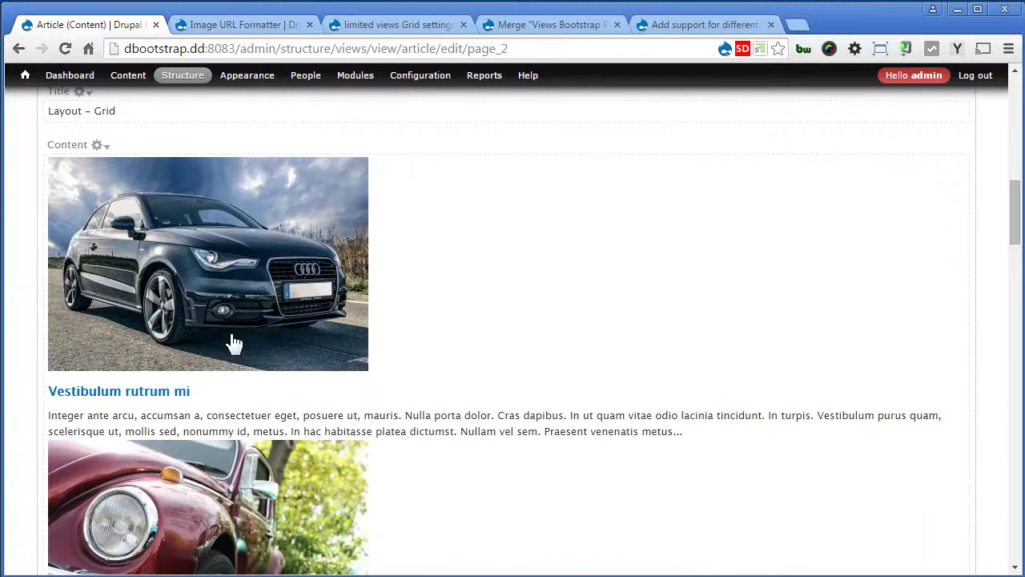
{"action": "right_click", "coordinate": [231, 304]}
{"action": "left_click", "coordinate": [318, 561]}
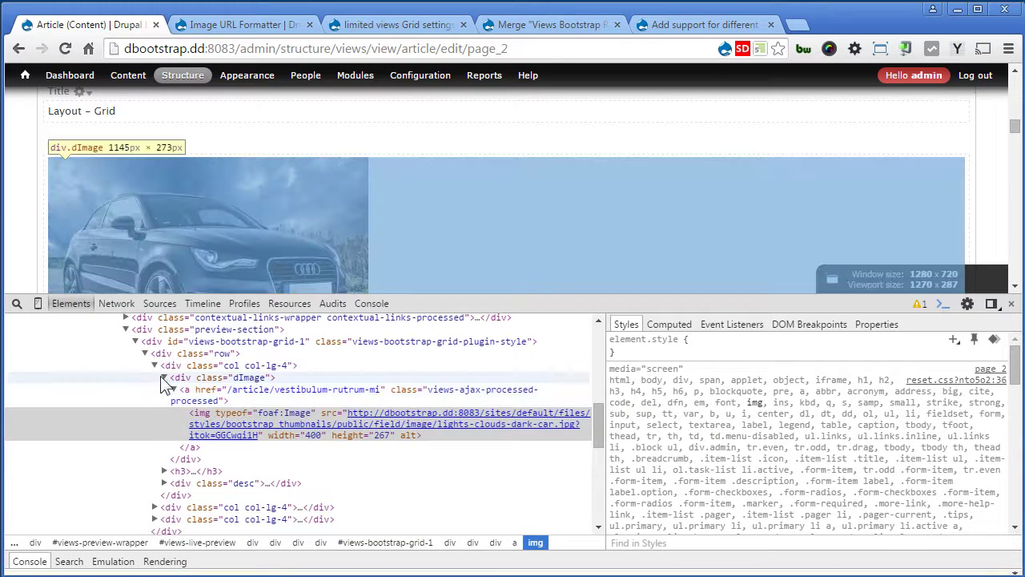
{"action": "left_click", "coordinate": [164, 377]}
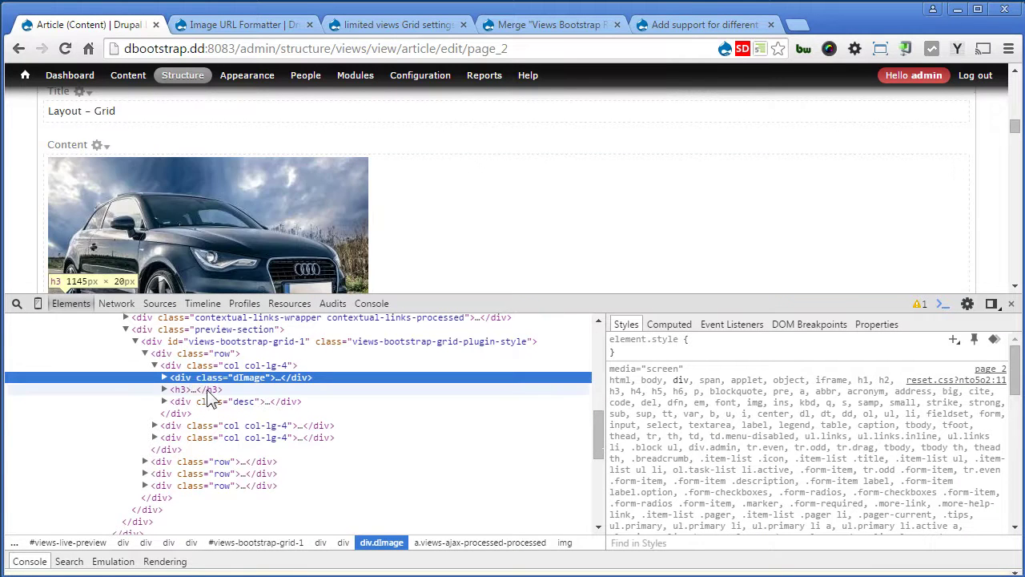
{"action": "left_click", "coordinate": [206, 391]}
{"action": "left_click", "coordinate": [211, 403]}
{"action": "left_click", "coordinate": [165, 402]}
{"action": "left_click", "coordinate": [165, 402]}
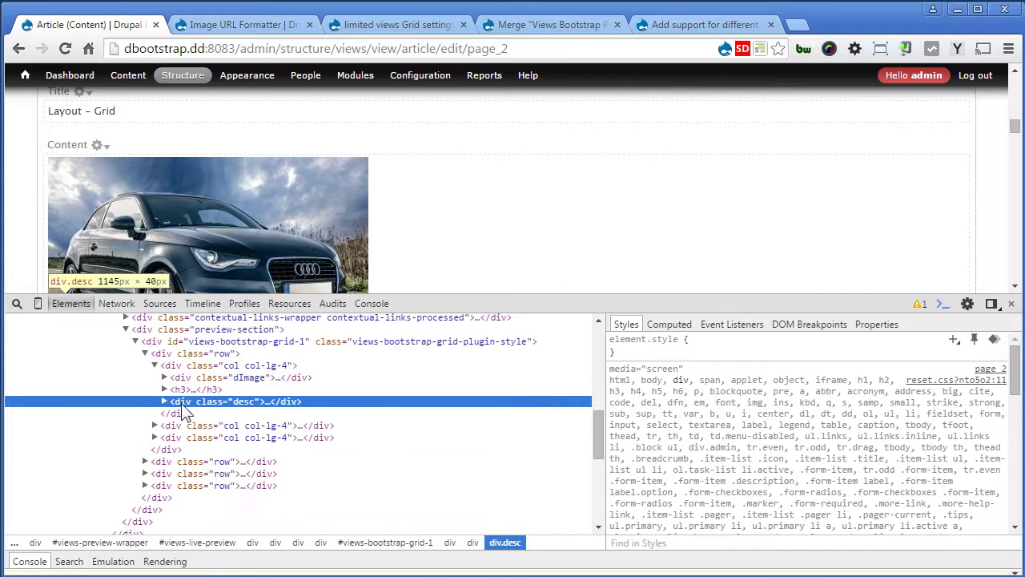
{"action": "left_click", "coordinate": [1011, 303]}
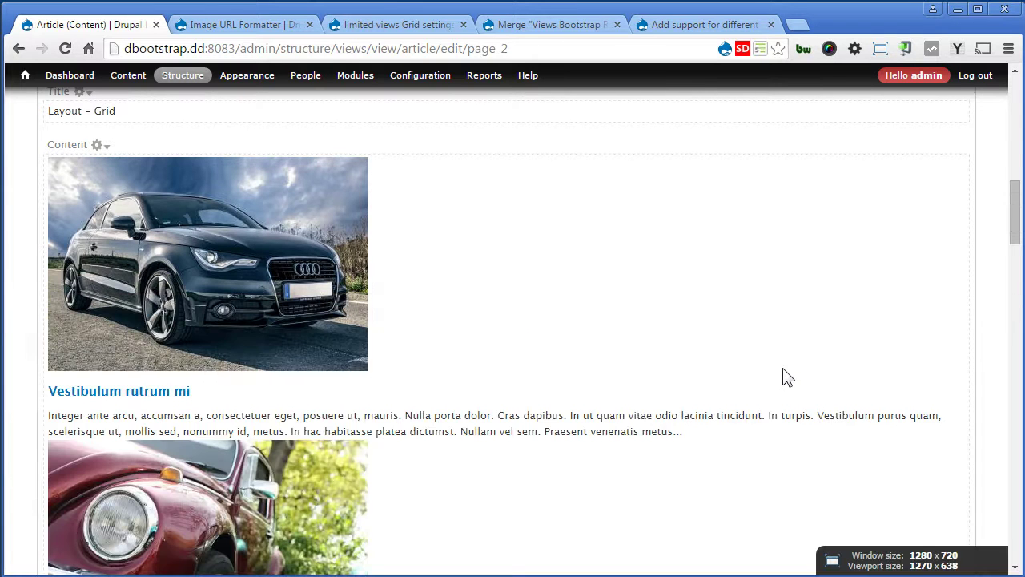
- Set the path of the Page: Grid display to article/grid
{"action": "scroll", "coordinate": [783, 376], "scroll_direction": "up", "scroll_amount": 10}
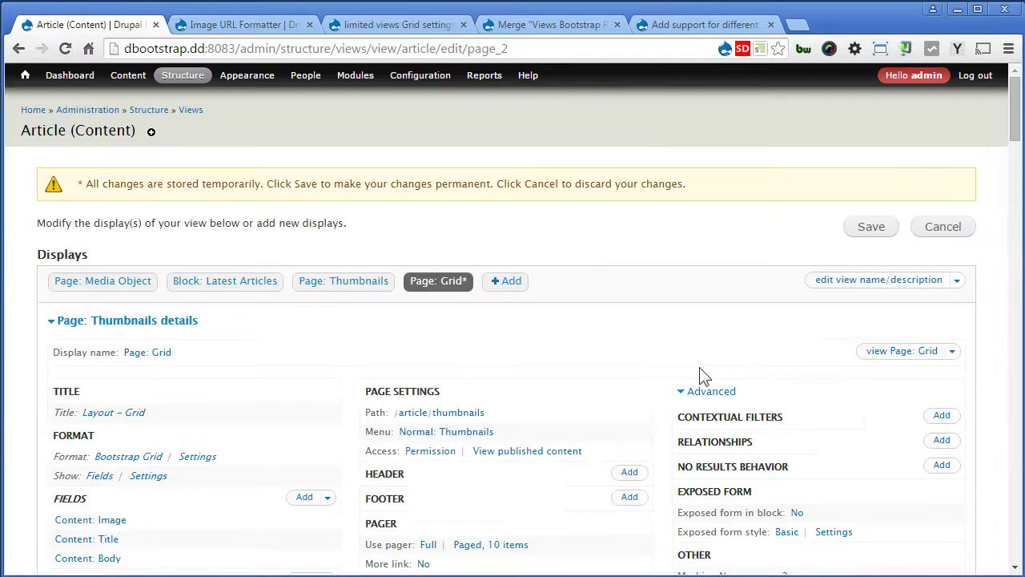
{"action": "left_click", "coordinate": [461, 413]}
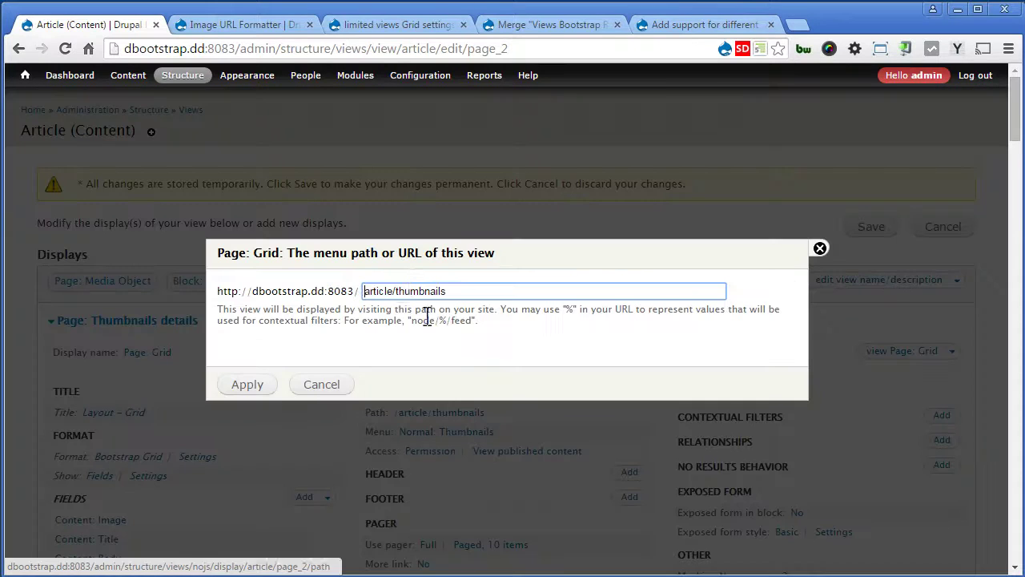
{"action": "left_click_drag", "start_coordinate": [401, 290], "coordinate": [566, 302]}
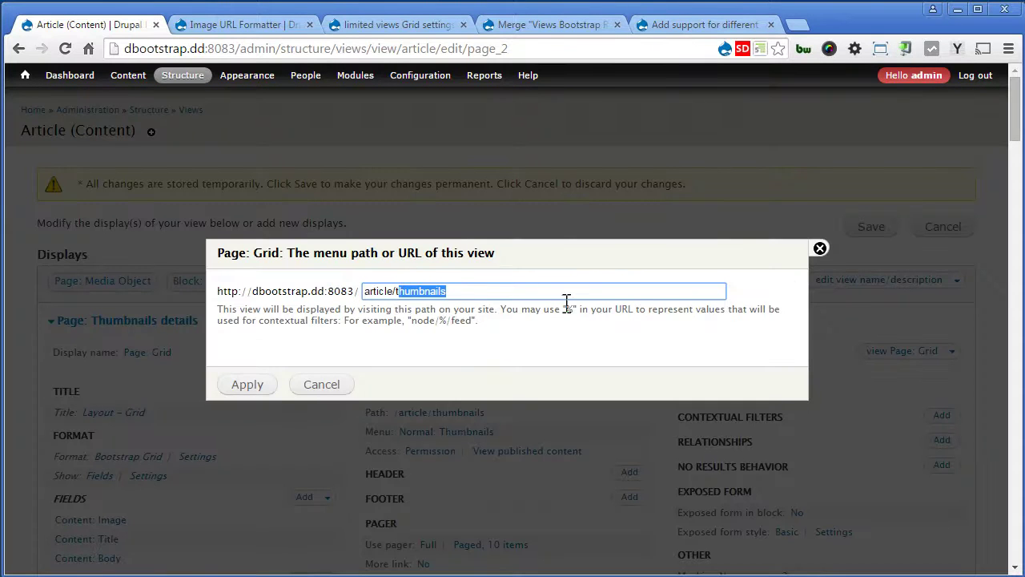
{"action": "key", "text": "BackSpace"}
{"action": "key", "text": "BackSpace"}
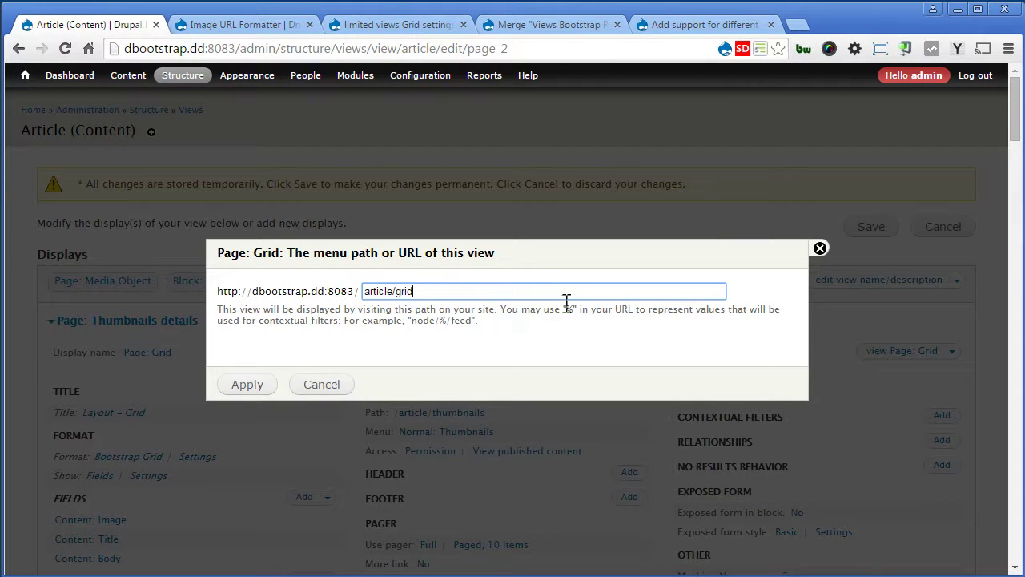
{"action": "left_click", "coordinate": [241, 388]}
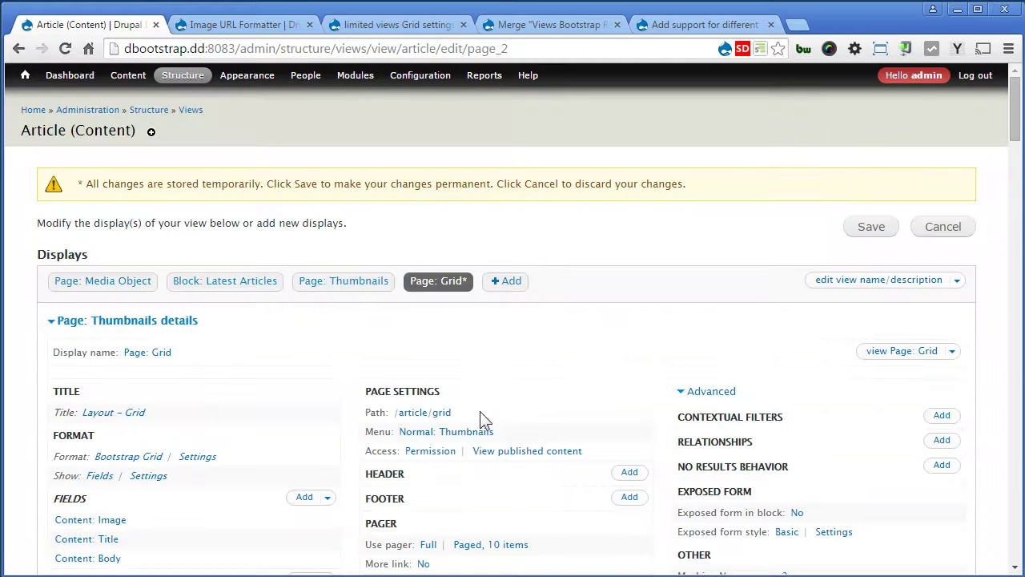
- Set the title of the display's normal menu entry to Grid
{"action": "left_click", "coordinate": [486, 432]}
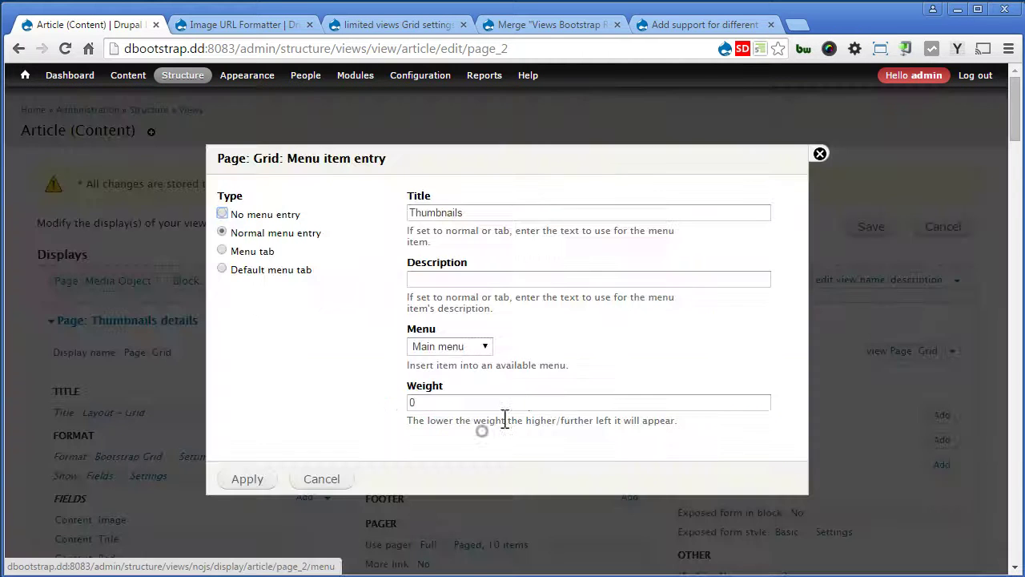
{"action": "double_click", "coordinate": [465, 213]}
{"action": "type", "text": "Grid"}
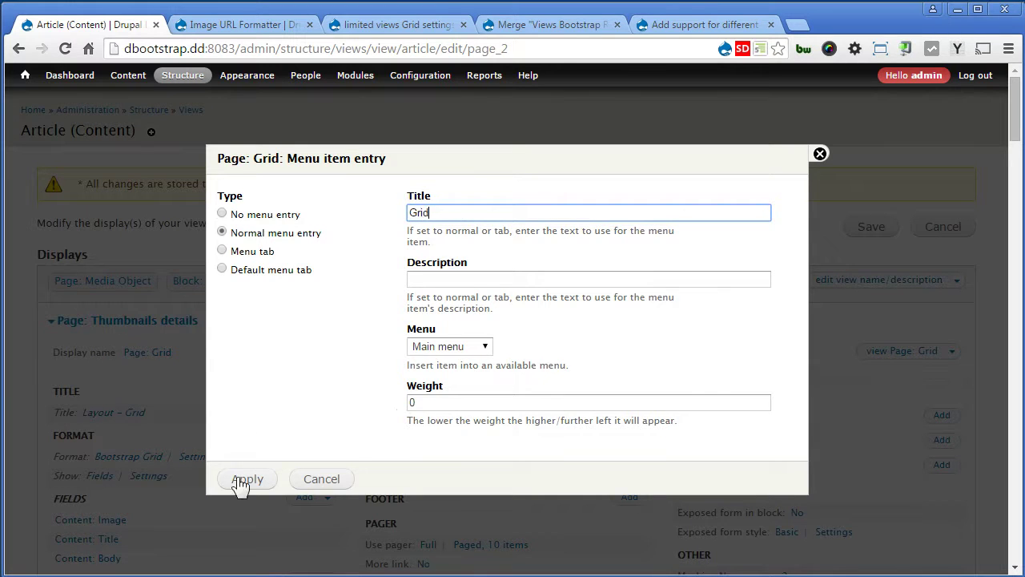
{"action": "left_click", "coordinate": [240, 479]}
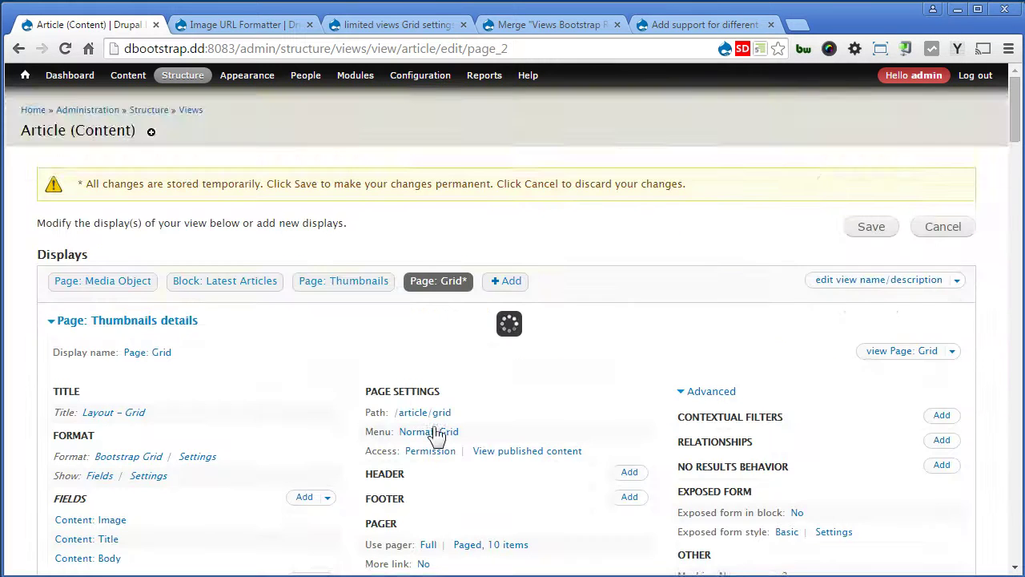
- Save the Article view with the new Page: Grid display
{"action": "scroll", "coordinate": [436, 432], "scroll_direction": "down", "scroll_amount": 2}
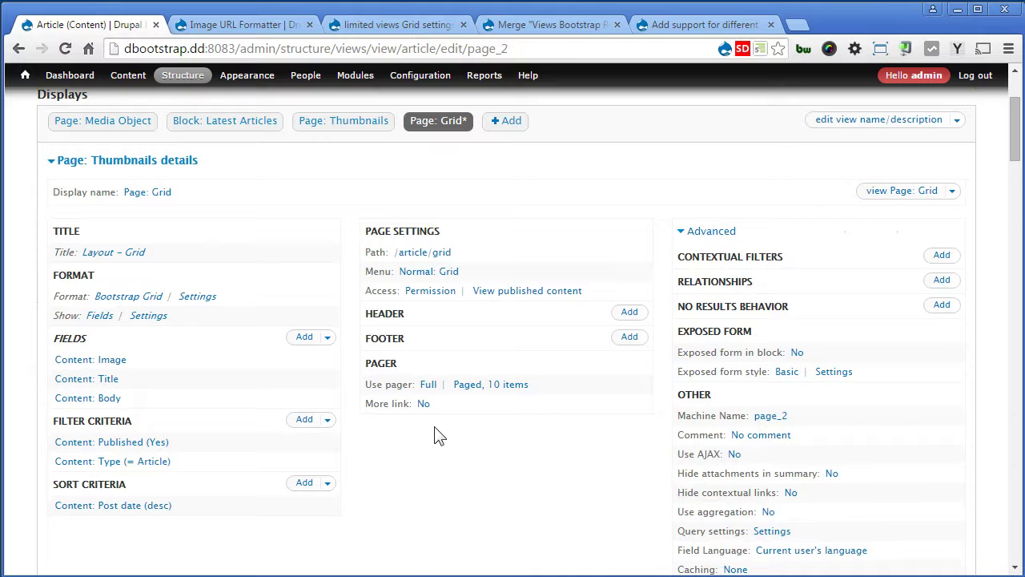
{"action": "scroll", "coordinate": [513, 445], "scroll_direction": "up", "scroll_amount": 2}
{"action": "left_click", "coordinate": [872, 229]}
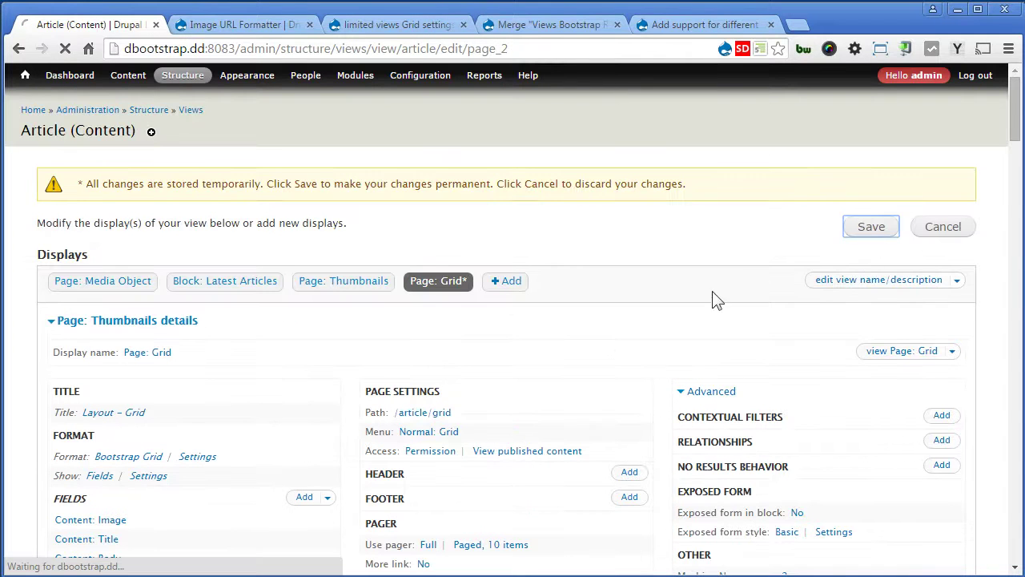
{"action": "mouse_move", "coordinate": [24, 74]}
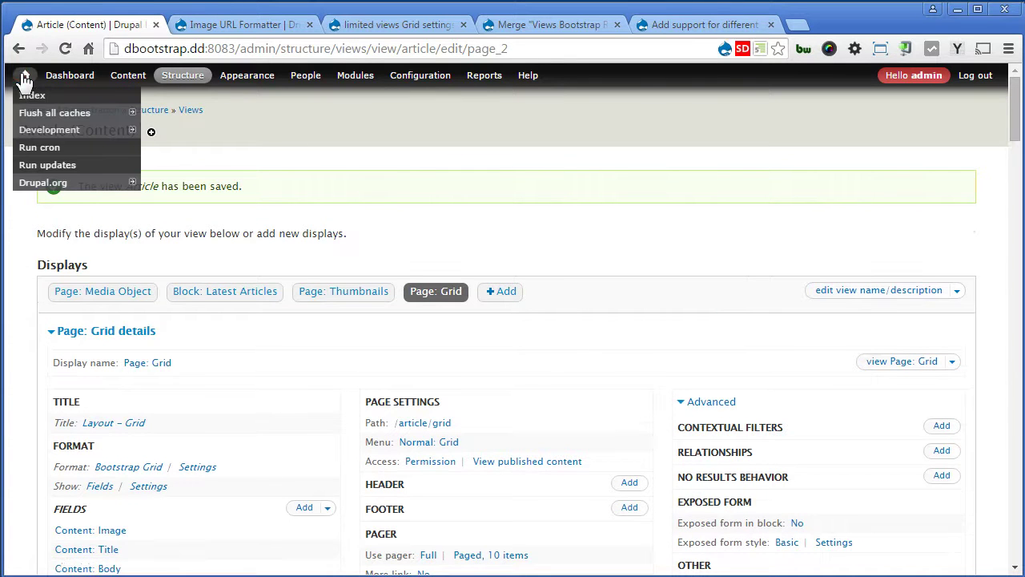
- Open the Grid page from the site's home page navigation and look over its article layout
{"action": "mouse_move", "coordinate": [48, 129]}
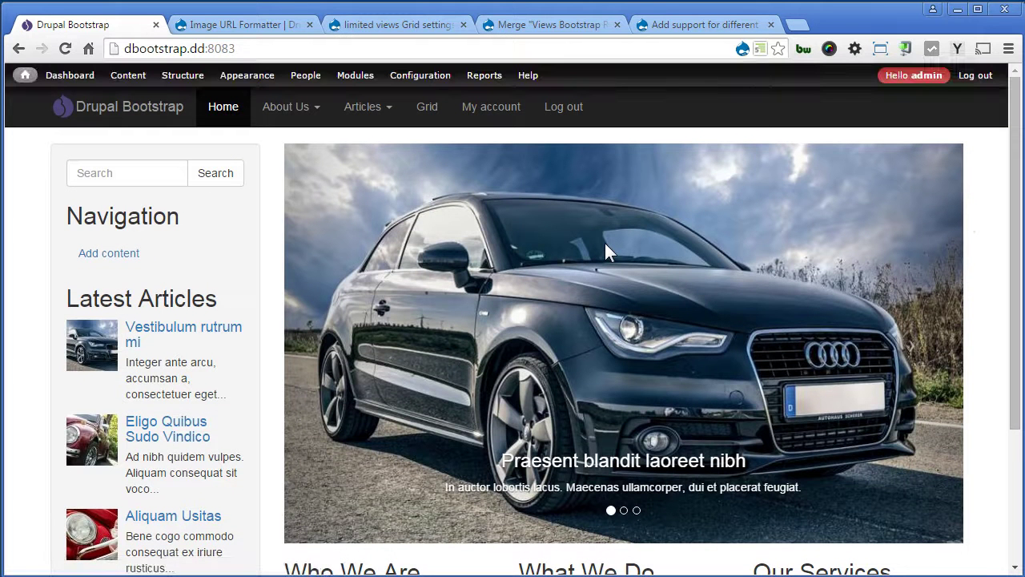
{"action": "left_click", "coordinate": [425, 108]}
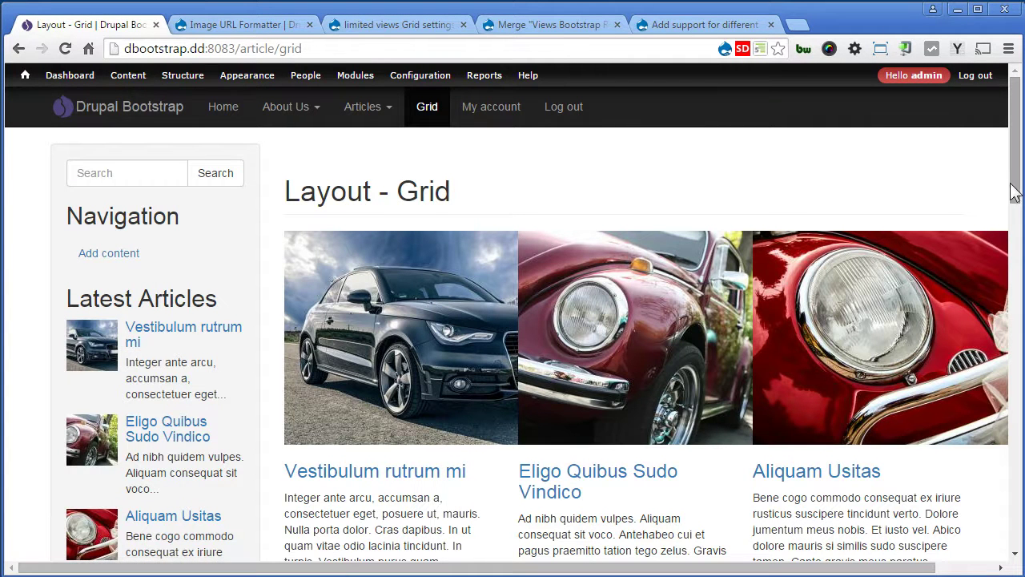
{"action": "left_click_drag", "start_coordinate": [1016, 192], "coordinate": [1008, 231]}
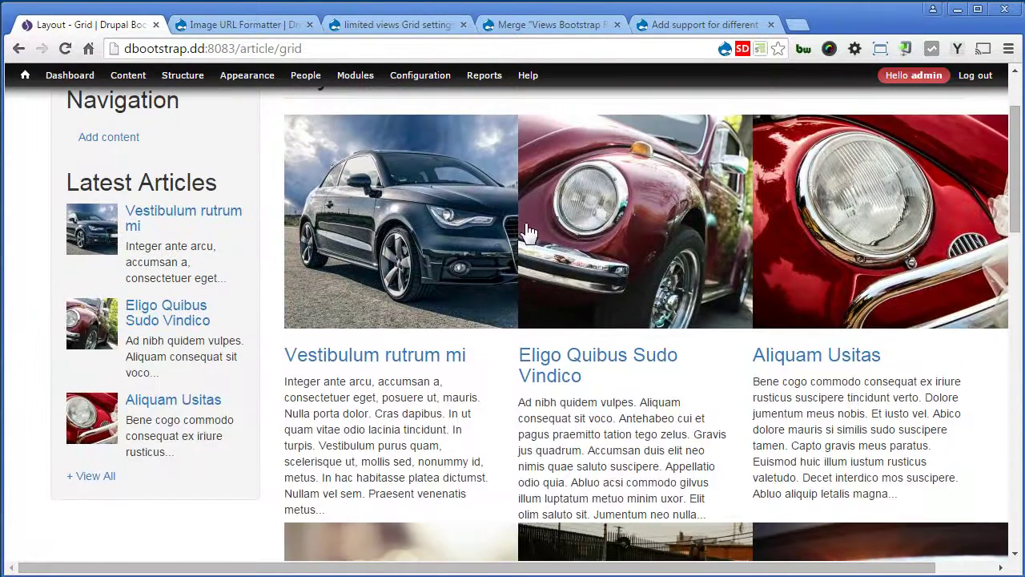
- Inspect the markup of the first grid image and its enclosing column on the published page, and close the inspector
{"action": "right_click", "coordinate": [433, 234]}
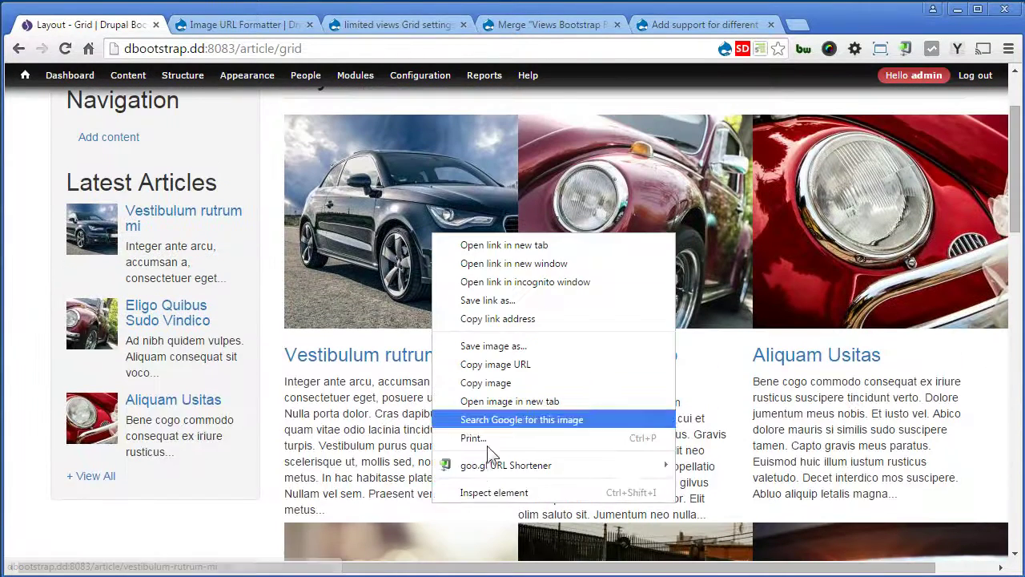
{"action": "left_click", "coordinate": [510, 493]}
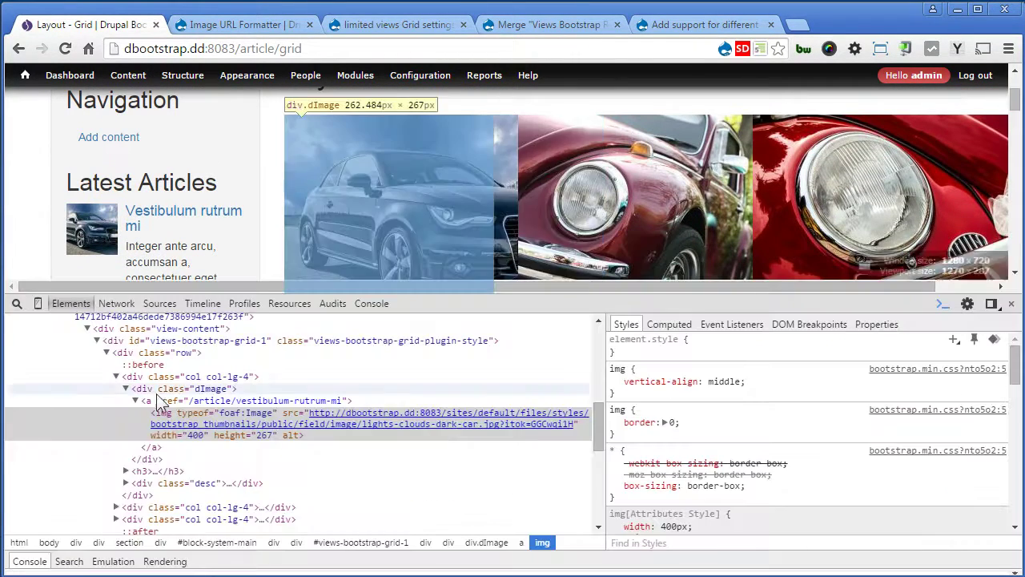
{"action": "mouse_move", "coordinate": [169, 420]}
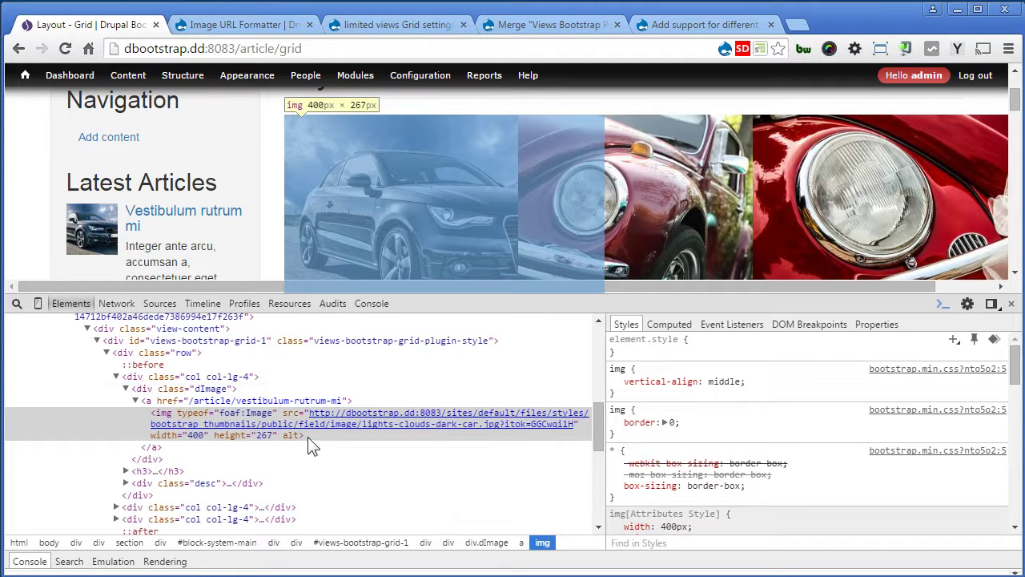
{"action": "left_click", "coordinate": [126, 388]}
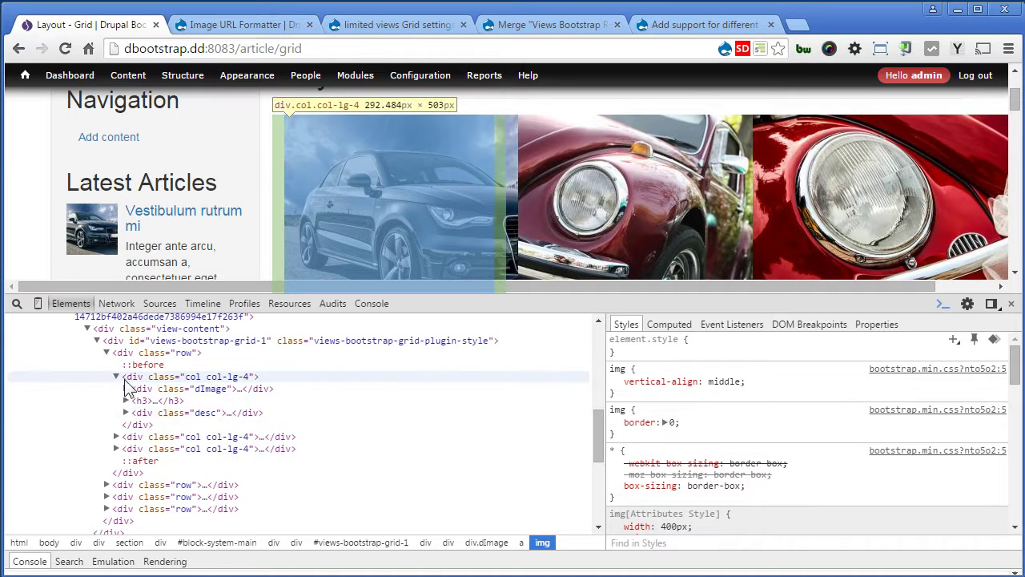
{"action": "left_click", "coordinate": [116, 377]}
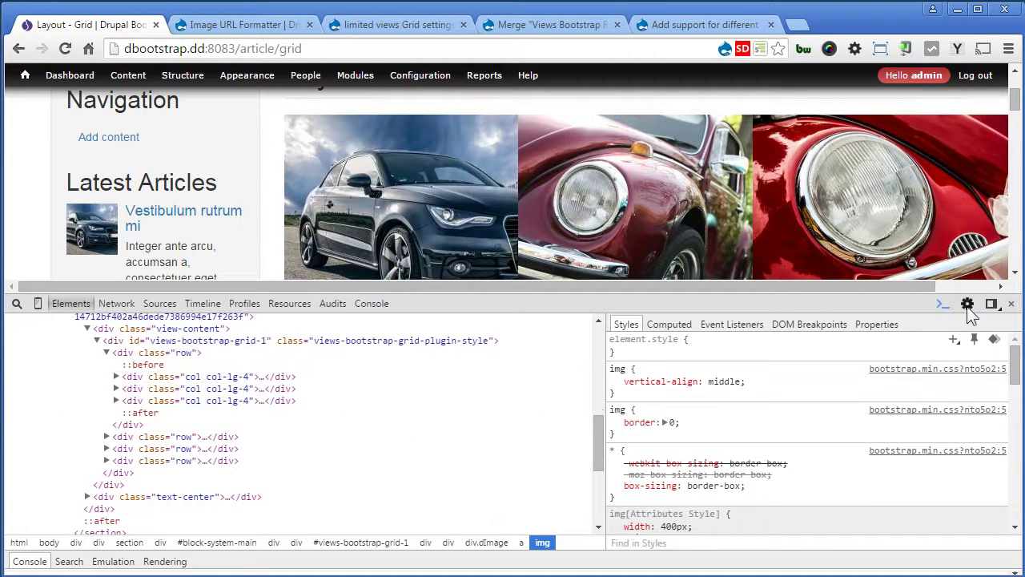
{"action": "left_click", "coordinate": [1011, 303]}
{"action": "scroll", "coordinate": [927, 297], "scroll_direction": "up", "scroll_amount": 2}
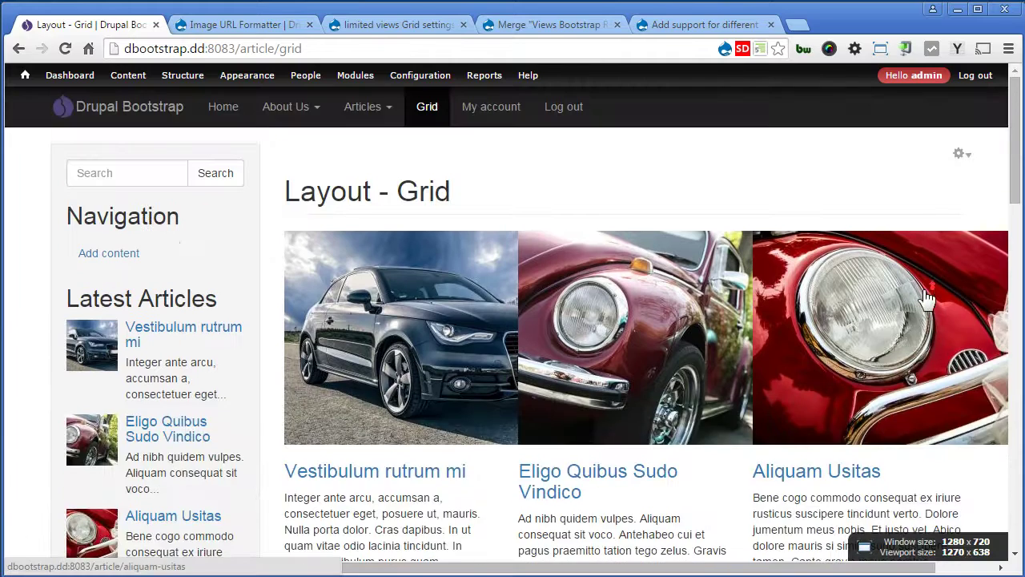
- Open the Grid page's view for editing and add the Content: Nid field to this display only
{"action": "left_click", "coordinate": [959, 153]}
{"action": "left_click", "coordinate": [950, 173]}
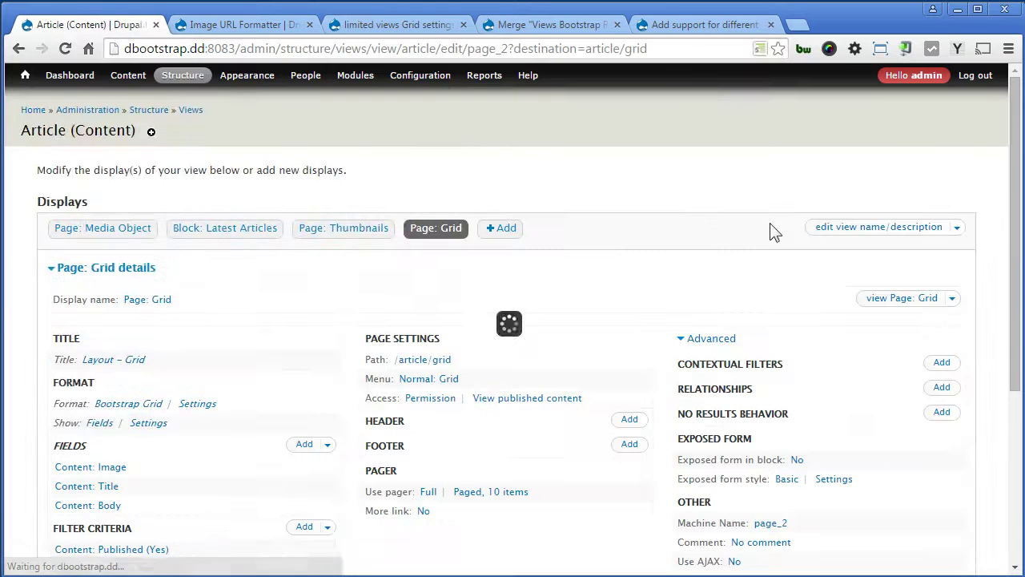
{"action": "scroll", "coordinate": [655, 241], "scroll_direction": "down", "scroll_amount": 2}
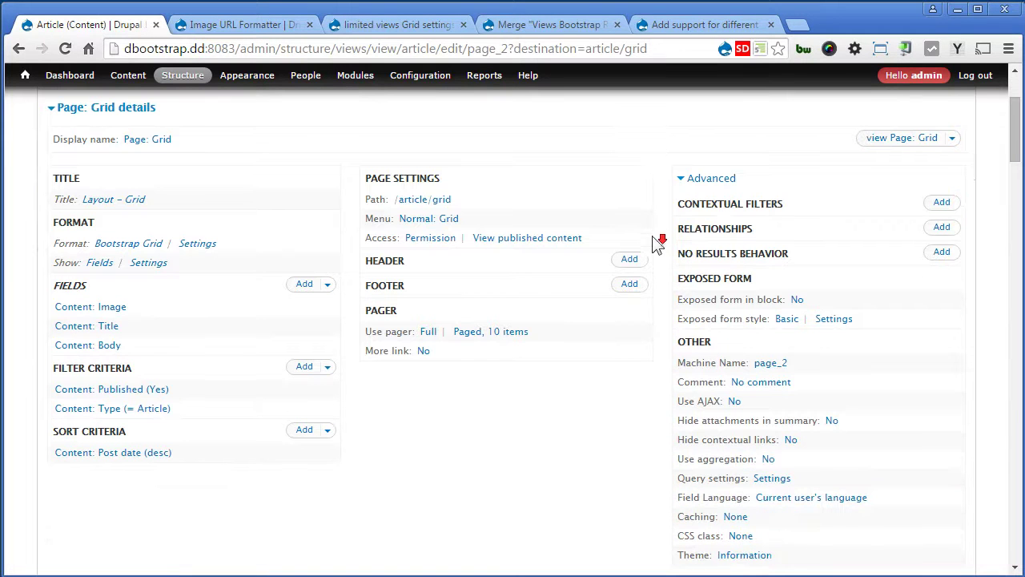
{"action": "left_click", "coordinate": [304, 284]}
{"action": "left_click", "coordinate": [353, 212]}
{"action": "type", "text": "nid"}
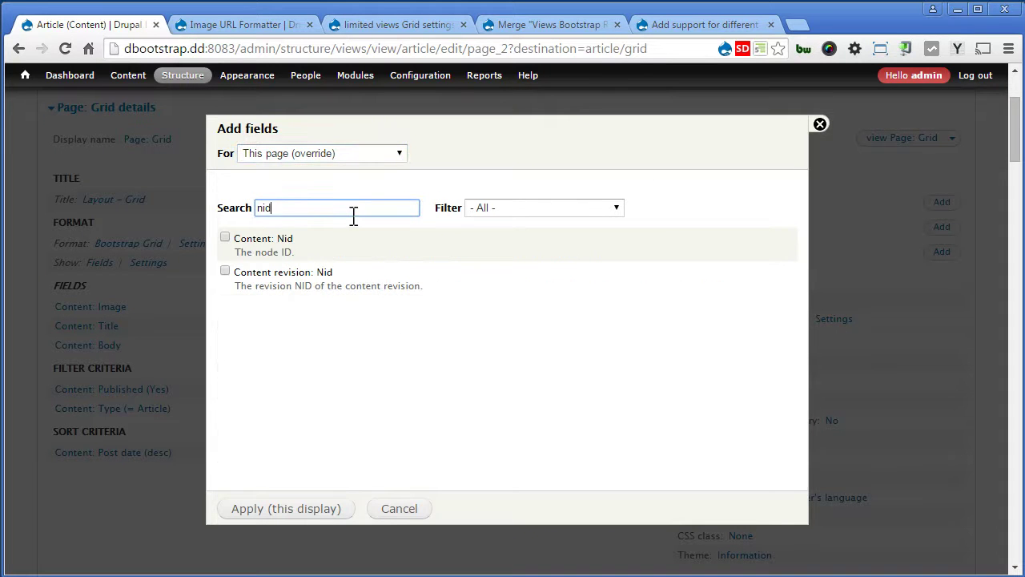
{"action": "left_click", "coordinate": [286, 238]}
{"action": "left_click", "coordinate": [305, 508]}
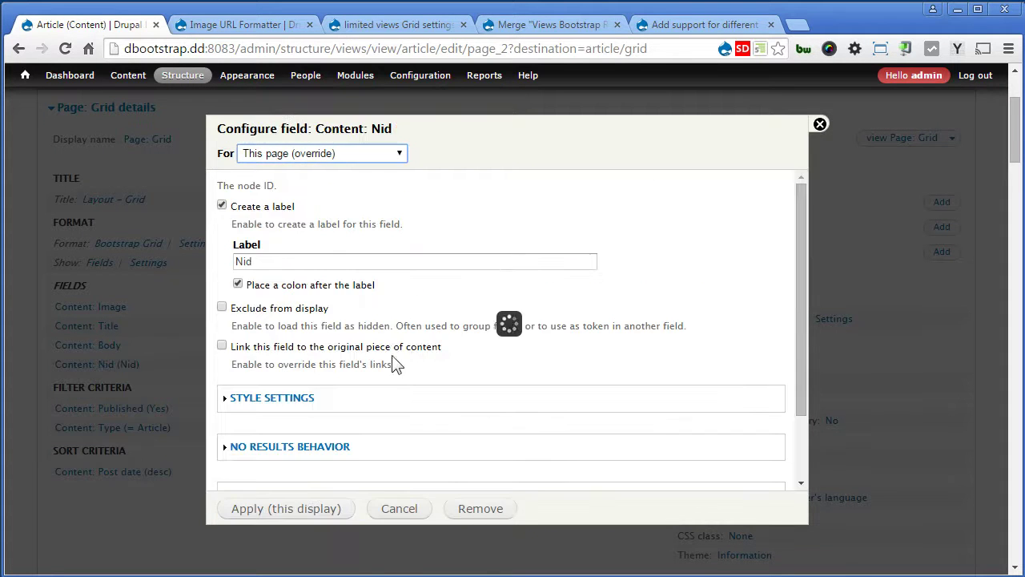
- Label the Nid field hidden, exclude it from display and apply the settings to this display
{"action": "double_click", "coordinate": [272, 262]}
{"action": "type", "text": "hidden"}
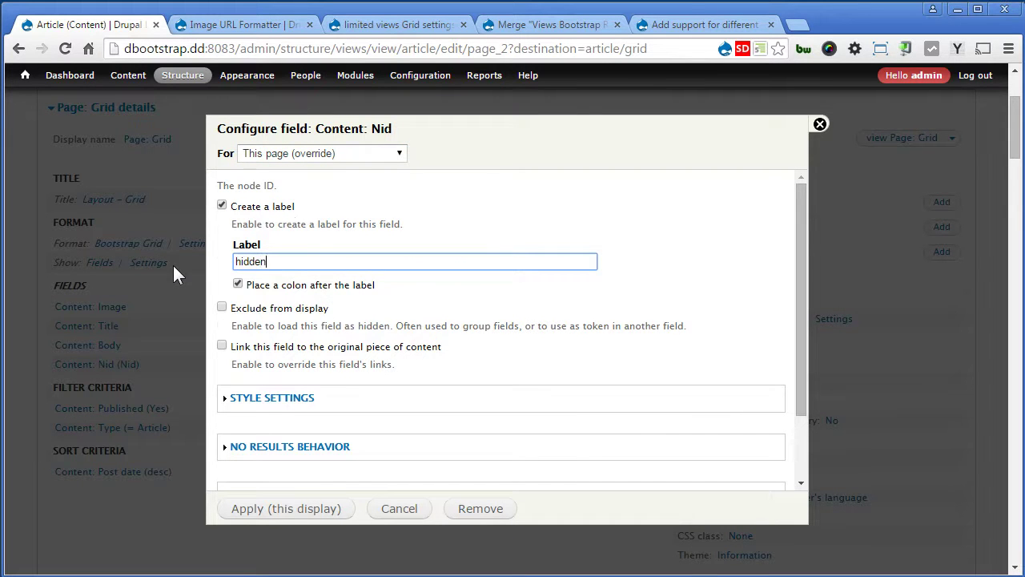
{"action": "left_click", "coordinate": [278, 309]}
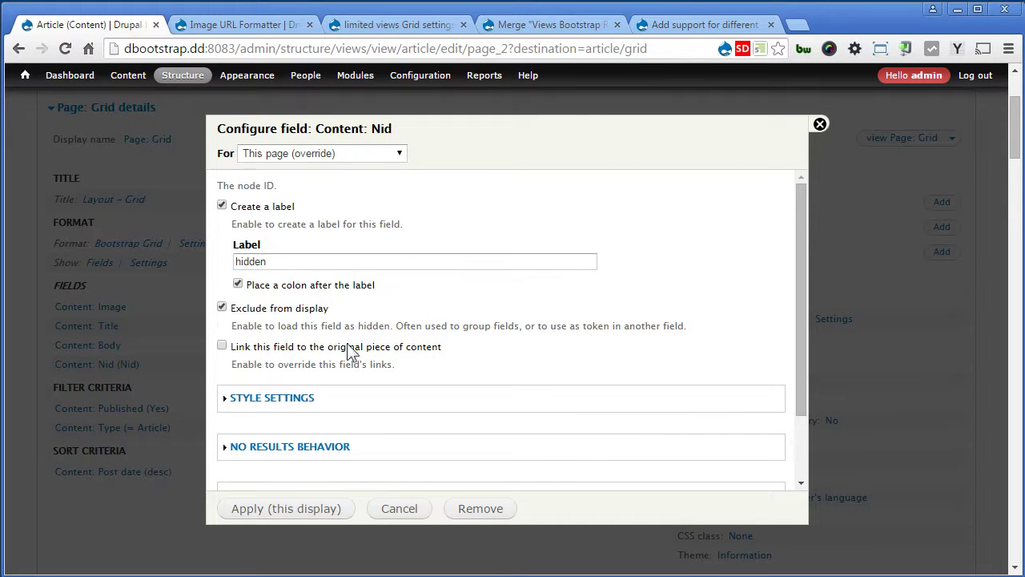
{"action": "left_click", "coordinate": [286, 509]}
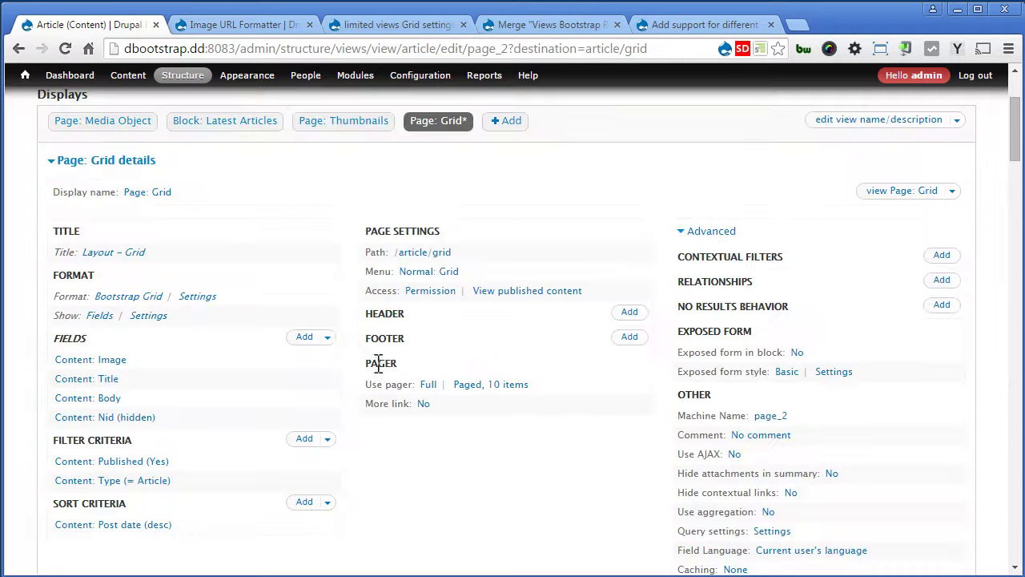
- Rearrange the Grid display's fields so that Content: Nid comes first, ahead of Content: Image
{"action": "left_click", "coordinate": [326, 338]}
{"action": "left_click", "coordinate": [297, 360]}
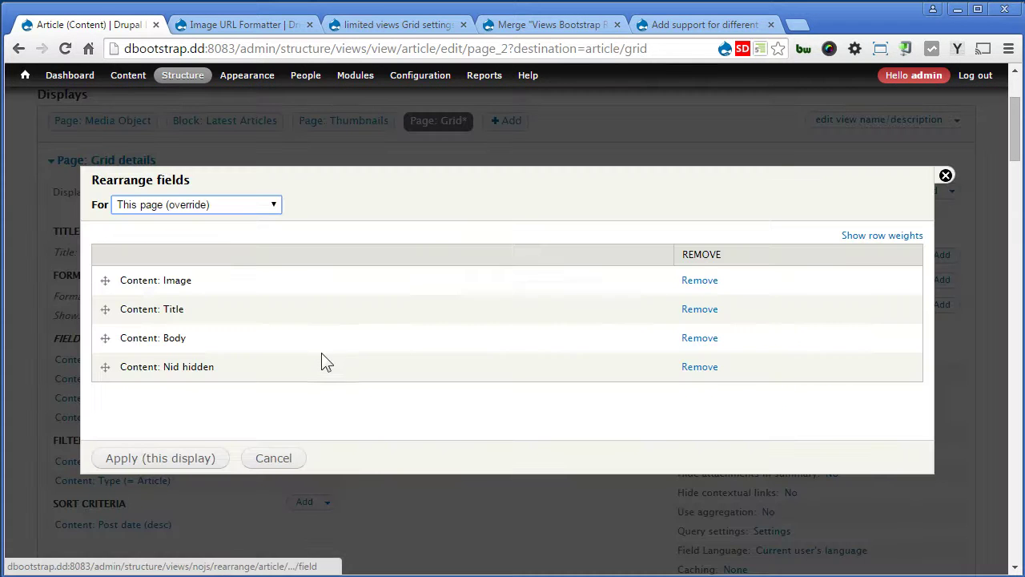
{"action": "left_click_drag", "start_coordinate": [104, 366], "coordinate": [113, 272]}
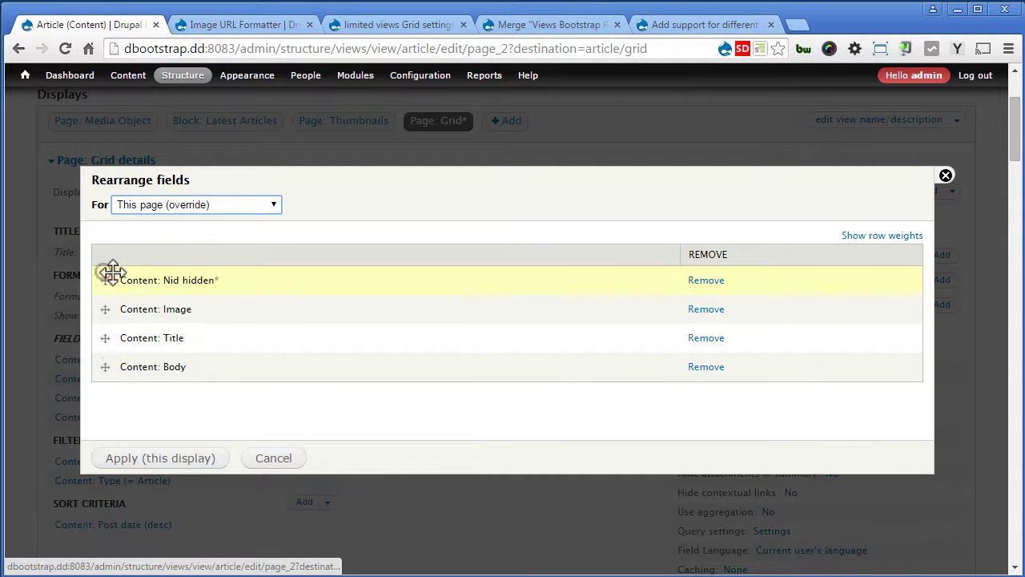
{"action": "left_click", "coordinate": [180, 461]}
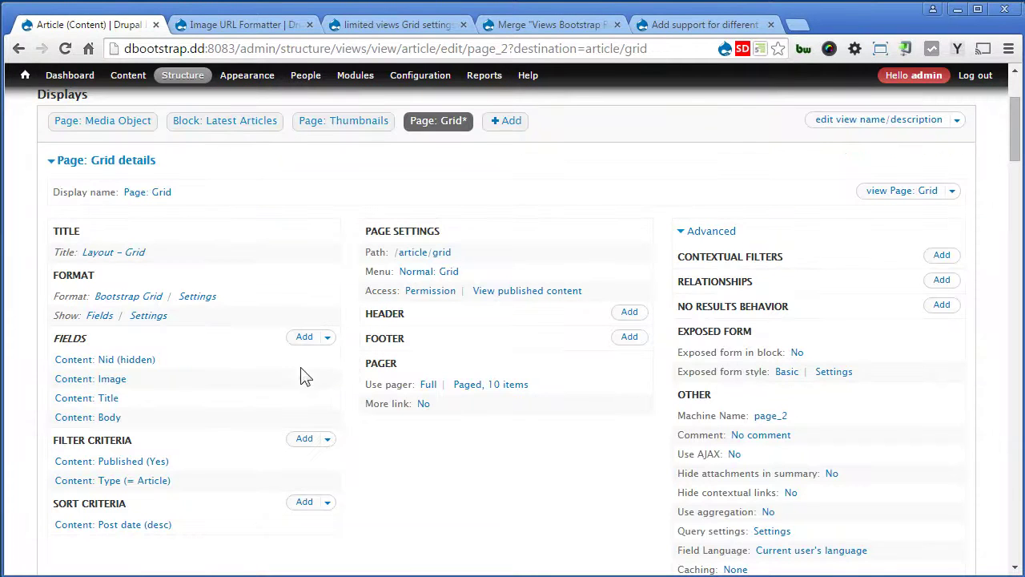
- Change the formatter of the Content: Image field to Image URL for this display
{"action": "left_click", "coordinate": [113, 378]}
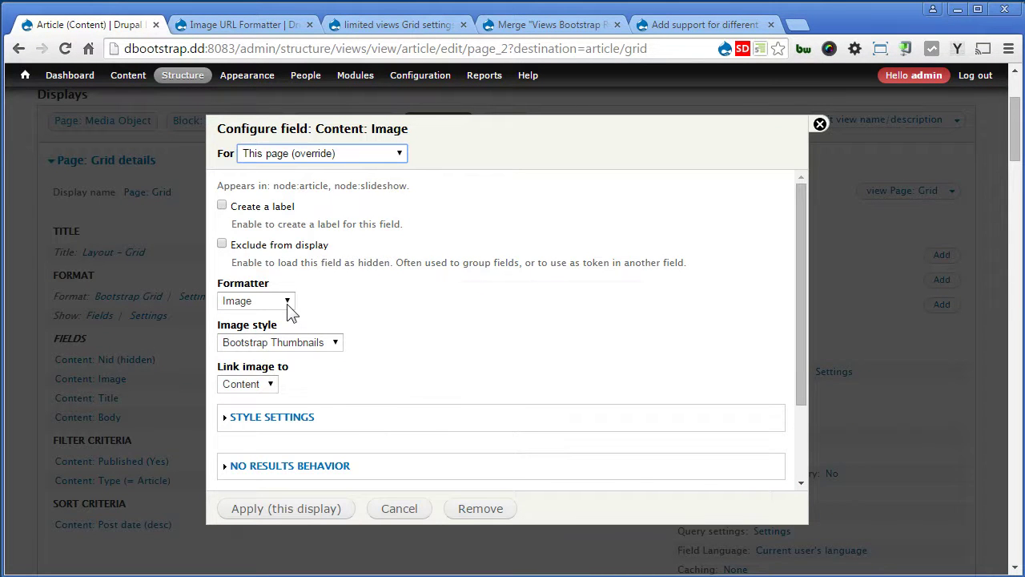
{"action": "left_click", "coordinate": [287, 303]}
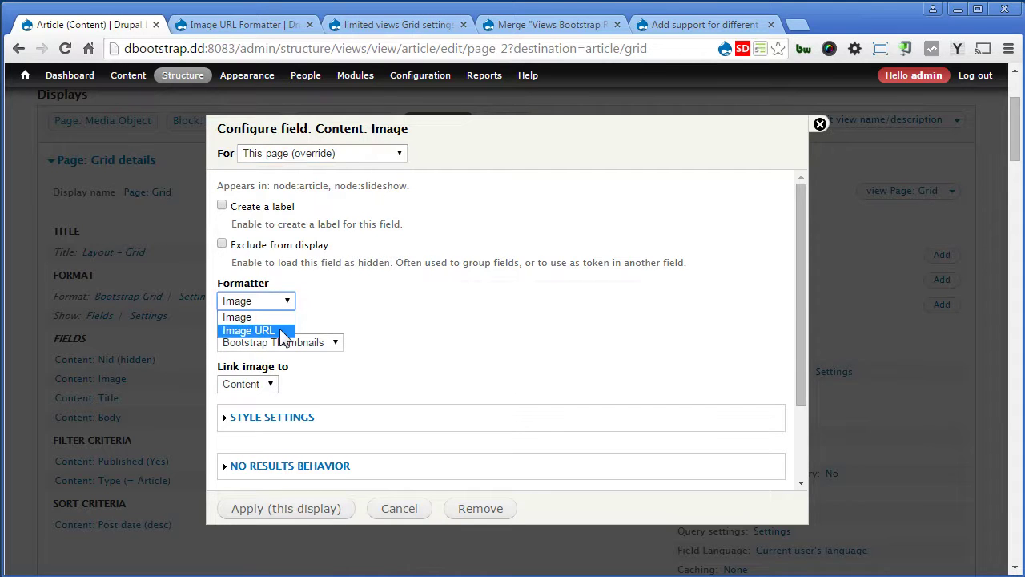
{"action": "left_click", "coordinate": [279, 329]}
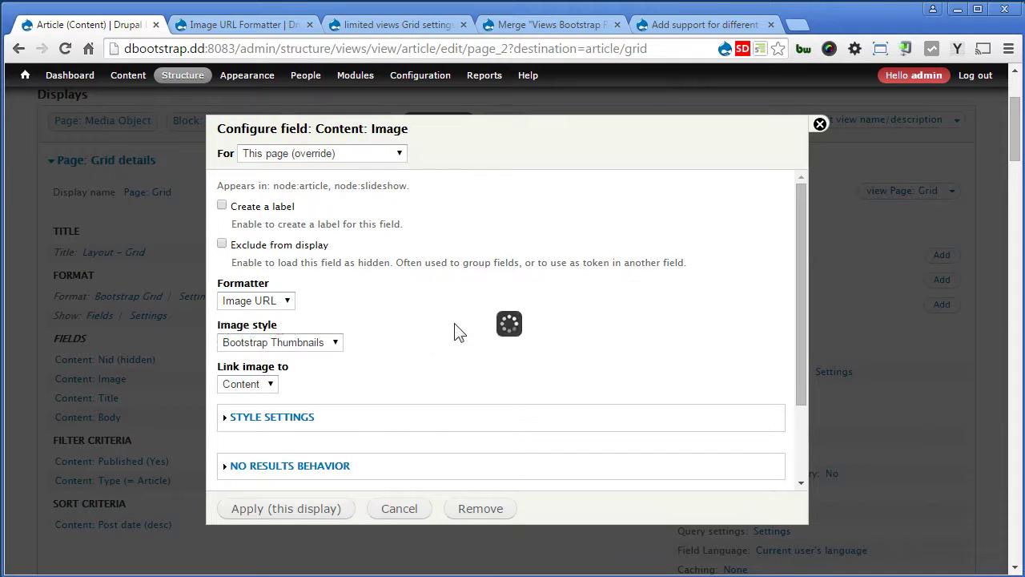
{"action": "left_click", "coordinate": [349, 416]}
- Enable rewriting the Image field's output and enter the link markup <a href="/node/nid"></a> as its text
{"action": "scroll", "coordinate": [569, 393], "scroll_direction": "down", "scroll_amount": 3}
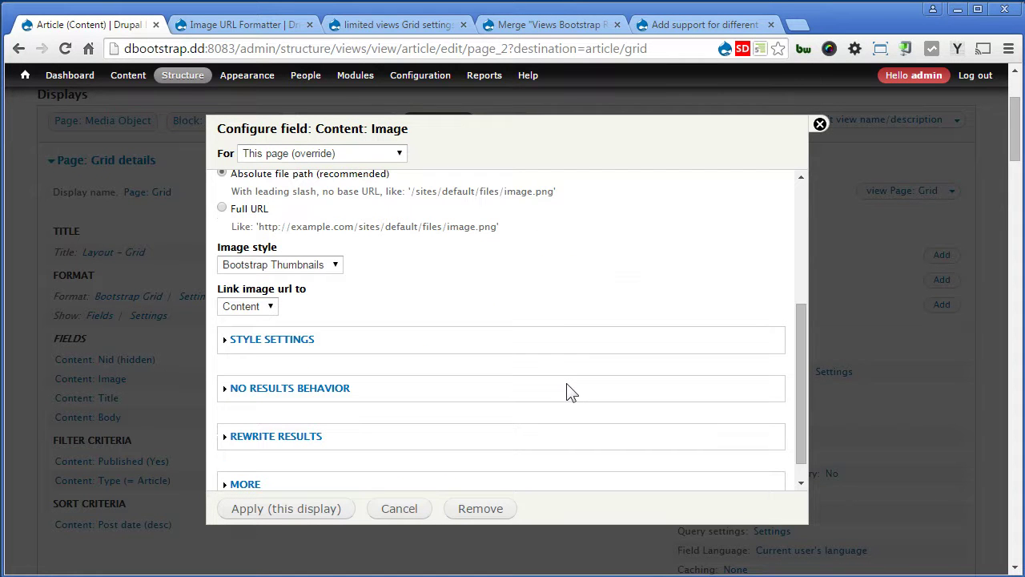
{"action": "scroll", "coordinate": [569, 393], "scroll_direction": "down", "scroll_amount": 1}
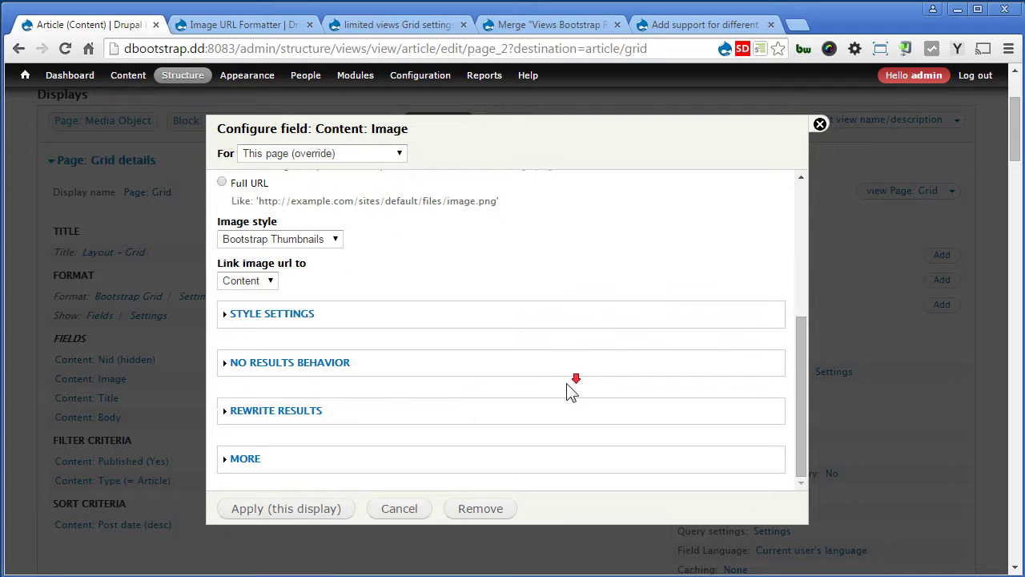
{"action": "left_click", "coordinate": [316, 419]}
{"action": "scroll", "coordinate": [317, 416], "scroll_direction": "down", "scroll_amount": 2}
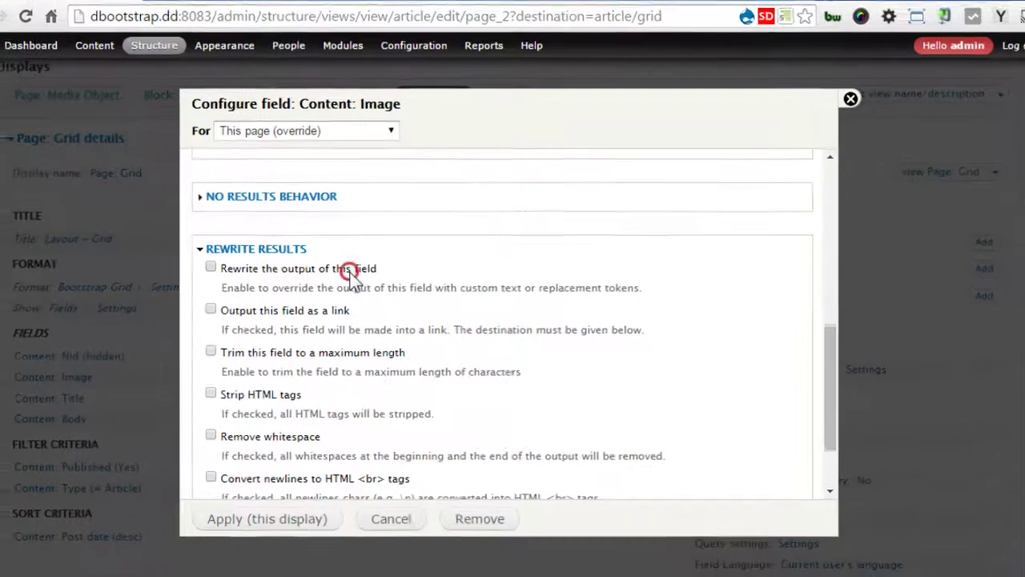
{"action": "left_click", "coordinate": [362, 281]}
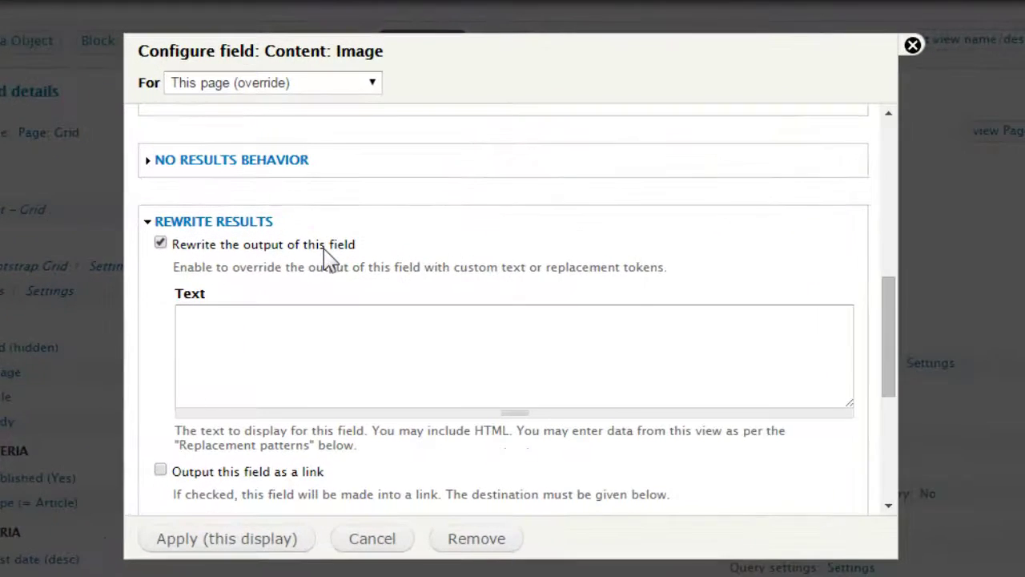
{"action": "left_click", "coordinate": [351, 326]}
{"action": "type", "text": "<a href=\"/node/nid\">"}
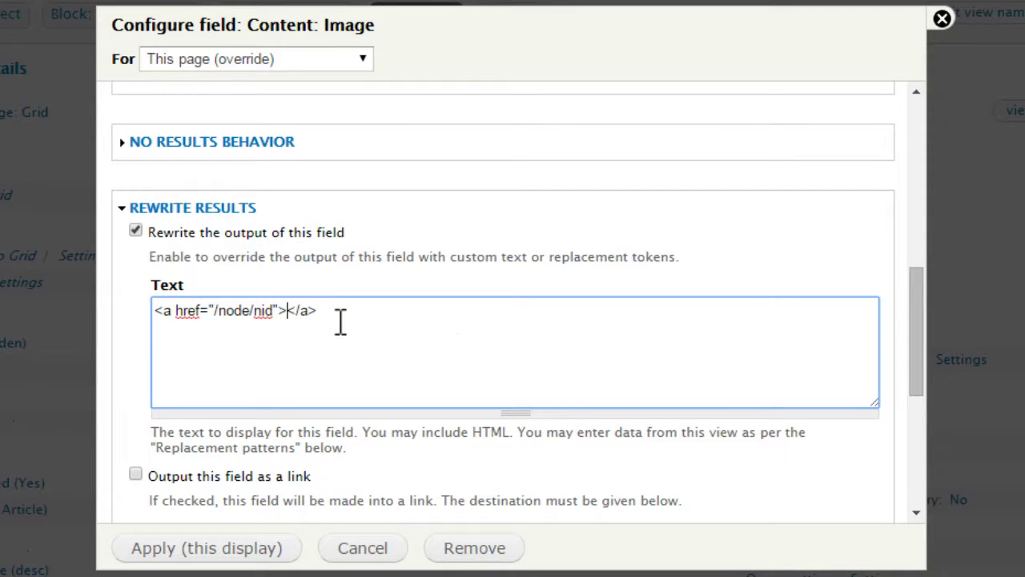
- Insert an image tag with the placeholder source, <img src="xx" >, inside the link in the rewrite text
{"action": "type", "text": "<>"}
{"action": "type", "text": "img "}
{"action": "type", "text": "src"}
{"action": "type", "text": "="}
{"action": "type", "text": "\"\""}
{"action": "type", "text": "xx\" ><"}
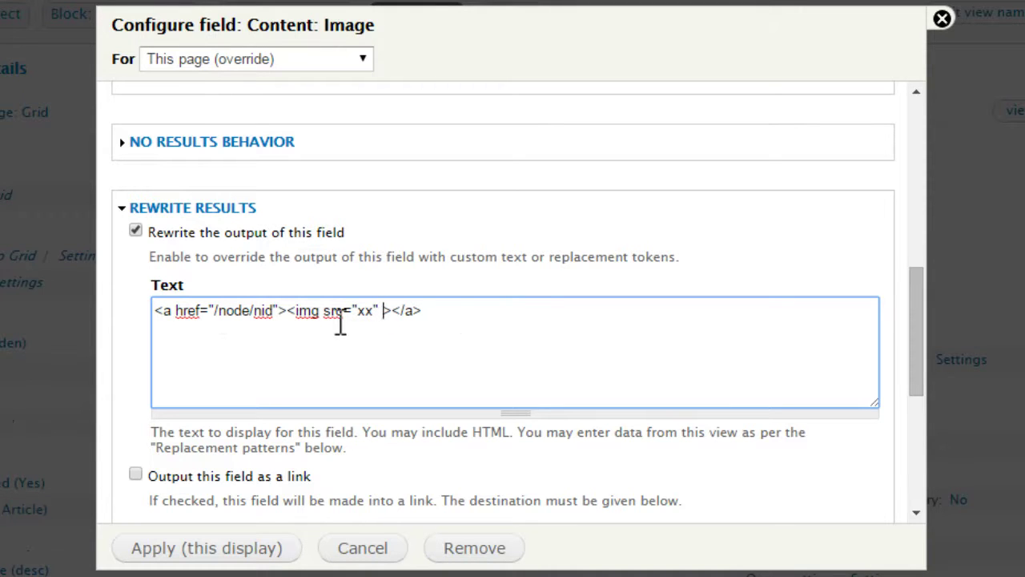
- Add the attribute class="img-responsive" to the image tag in the rewrite text
{"action": "type", "text": " class=\"\""}
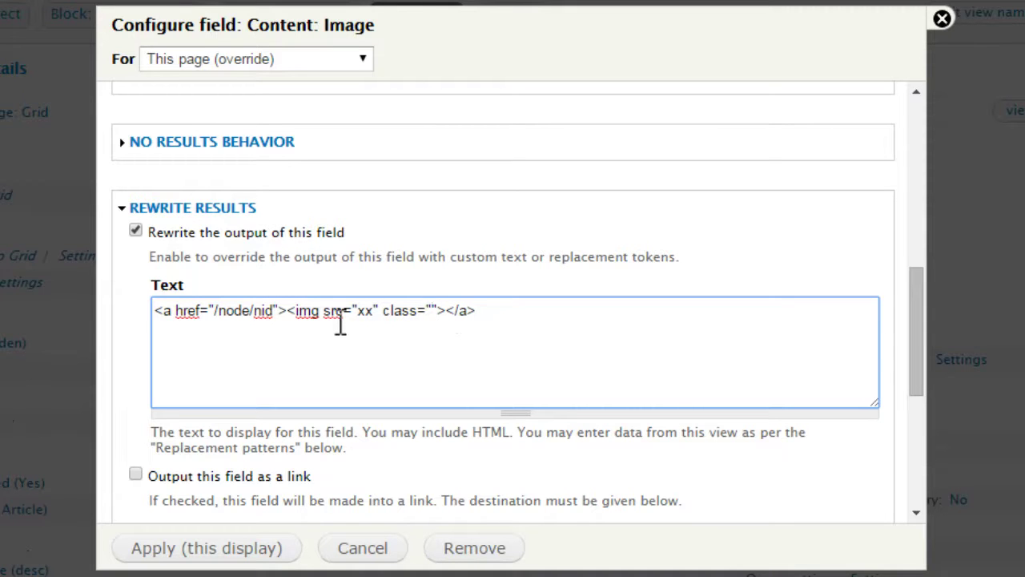
{"action": "key", "text": "Left"}
{"action": "type", "text": "img-"}
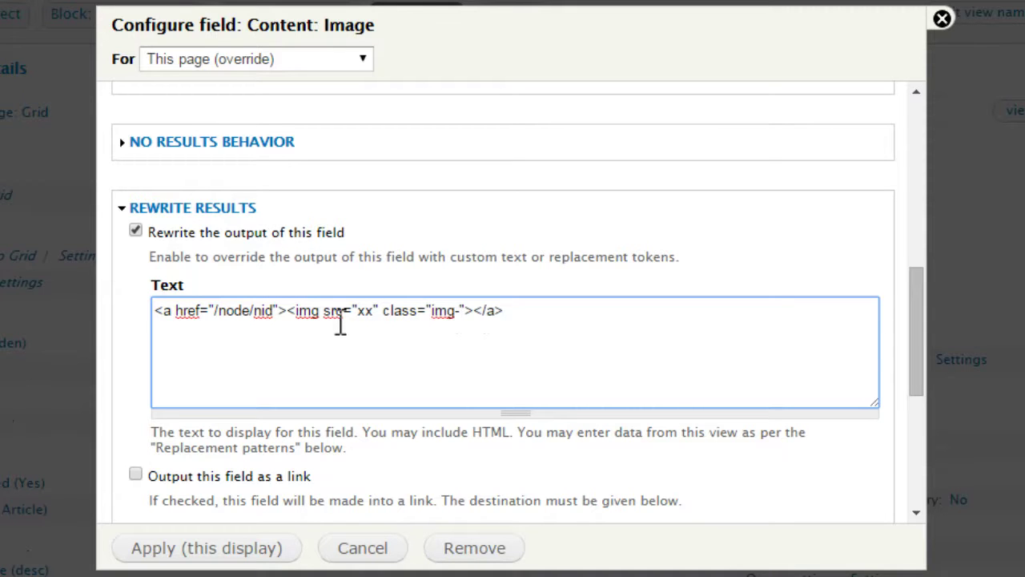
{"action": "type", "text": "responsi"}
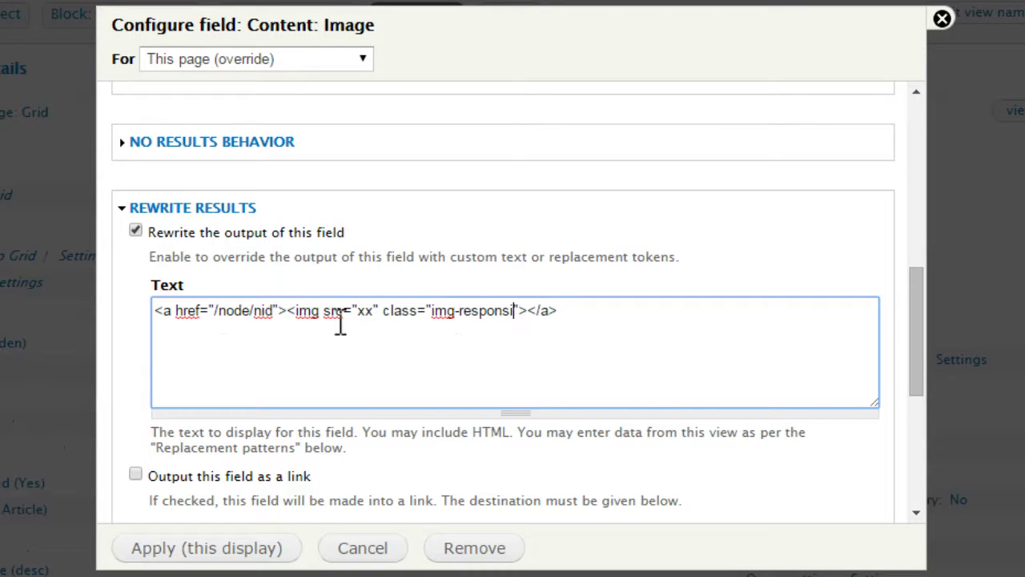
{"action": "type", "text": "ve"}
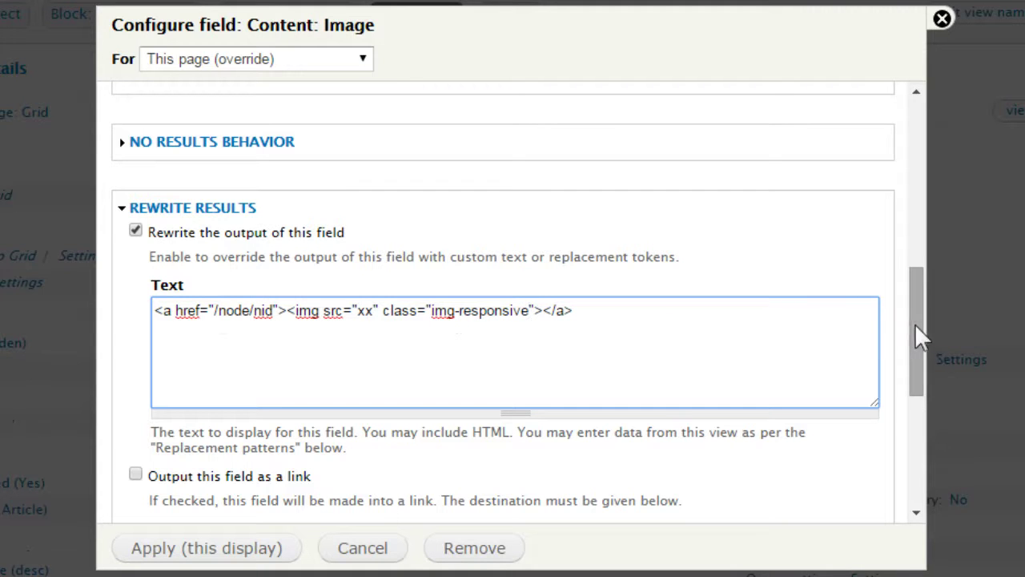
- Replace the xx placeholder in the image tag's source with the [field_image] token from the replacement patterns
{"action": "left_click_drag", "start_coordinate": [915, 327], "coordinate": [921, 365]}
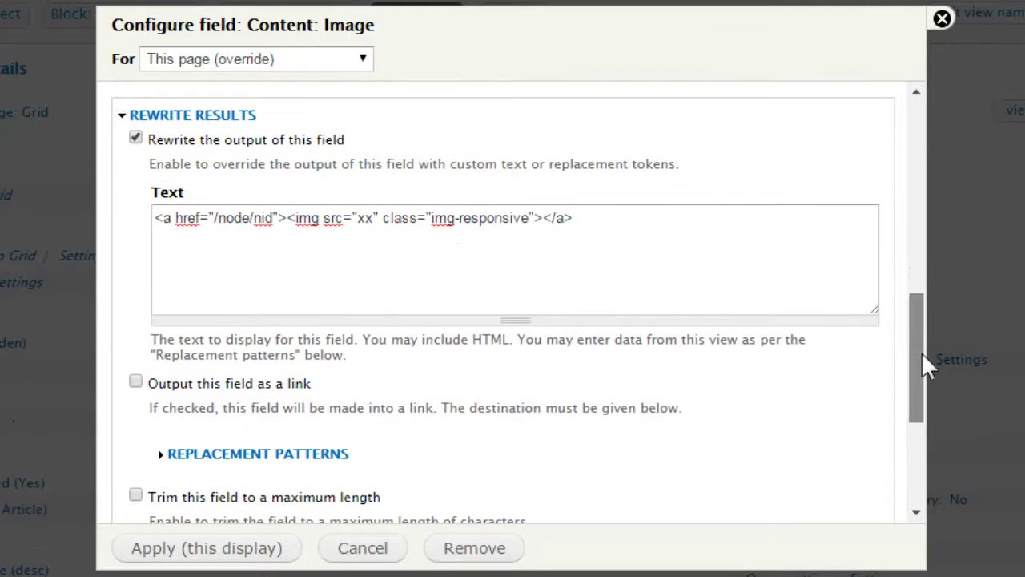
{"action": "left_click", "coordinate": [358, 218]}
{"action": "double_click", "coordinate": [366, 218]}
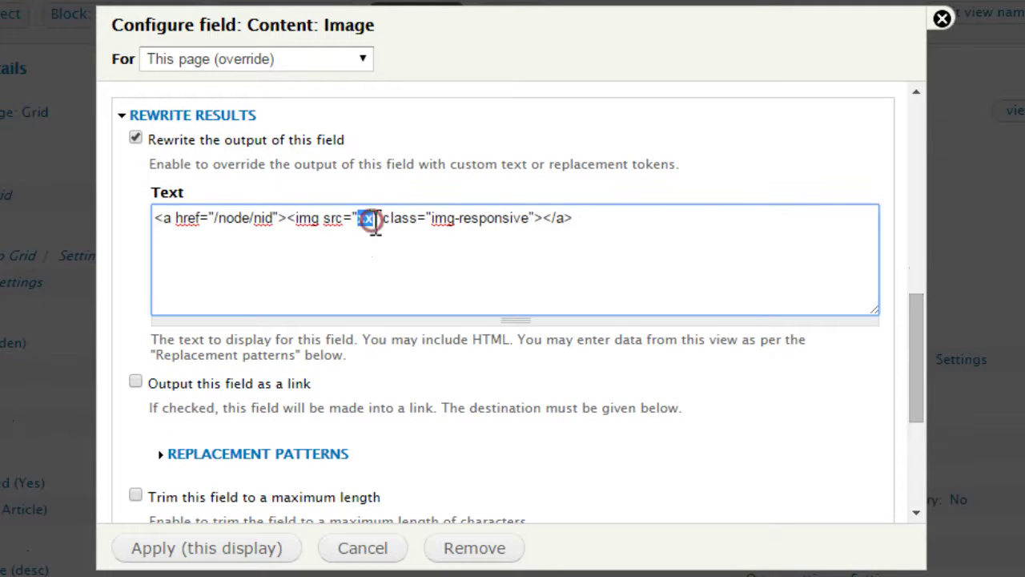
{"action": "scroll", "coordinate": [336, 360], "scroll_direction": "up", "scroll_amount": 1}
{"action": "left_click", "coordinate": [308, 473]}
{"action": "scroll", "coordinate": [525, 465], "scroll_direction": "down", "scroll_amount": 3}
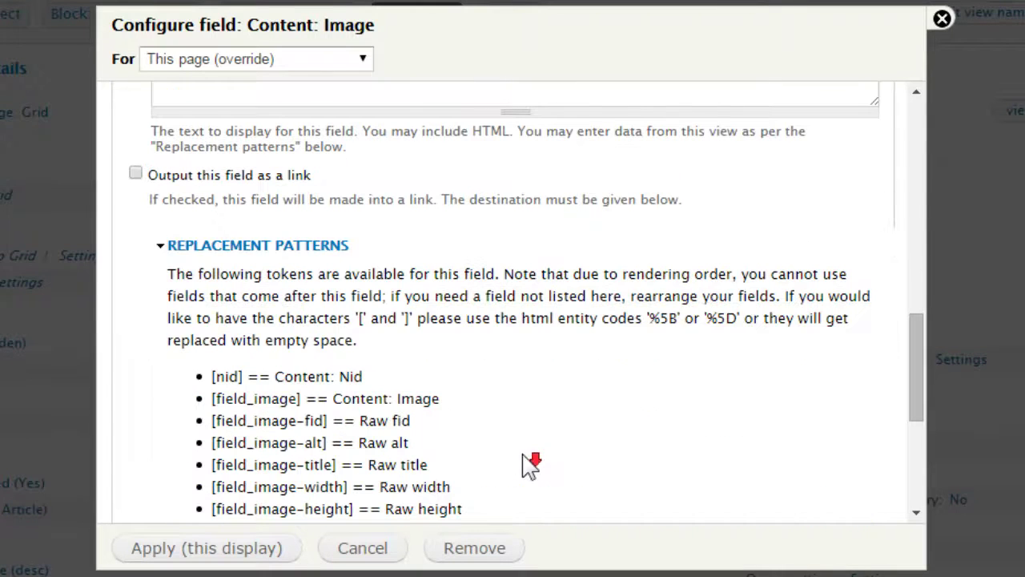
{"action": "left_click_drag", "start_coordinate": [301, 399], "coordinate": [179, 403]}
{"action": "key", "text": "ctrl+c"}
{"action": "scroll", "coordinate": [401, 357], "scroll_direction": "up", "scroll_amount": 5}
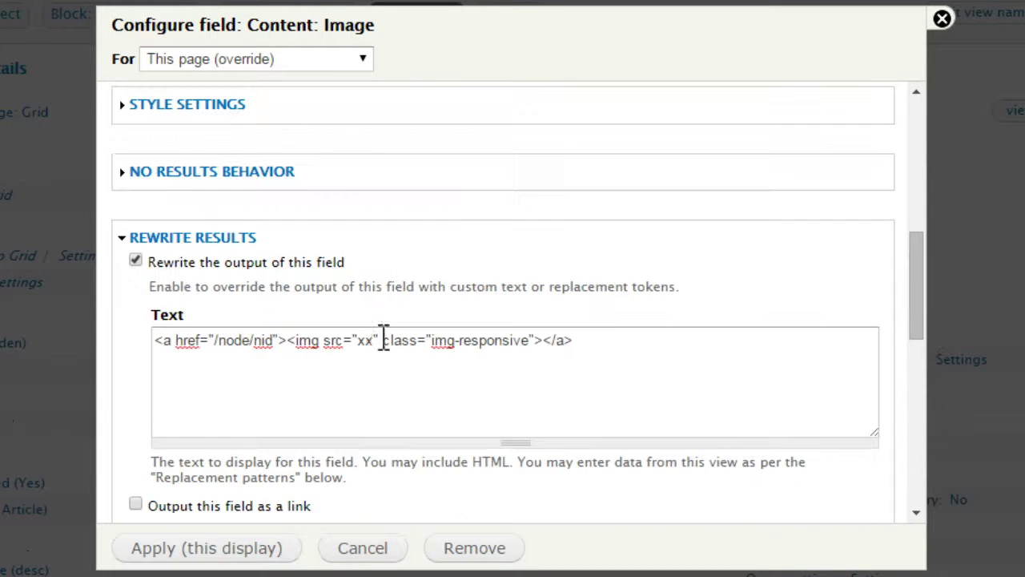
{"action": "double_click", "coordinate": [366, 341]}
{"action": "key", "text": "ctrl+v"}
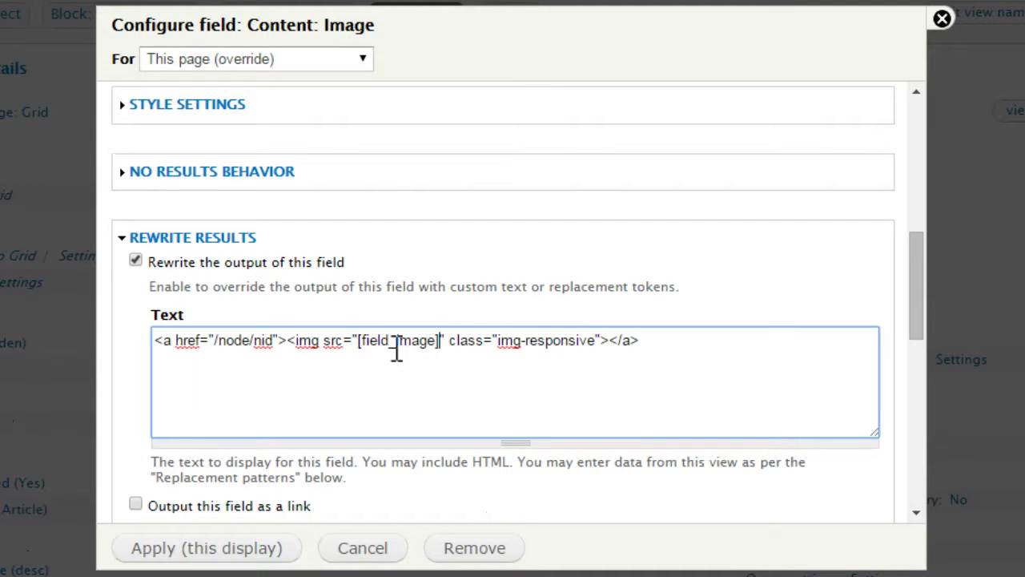
- Replace nid in the link's address with the [nid] token from the replacement patterns and apply the field settings to this display
{"action": "double_click", "coordinate": [265, 341]}
{"action": "left_click_drag", "start_coordinate": [916, 295], "coordinate": [926, 399]}
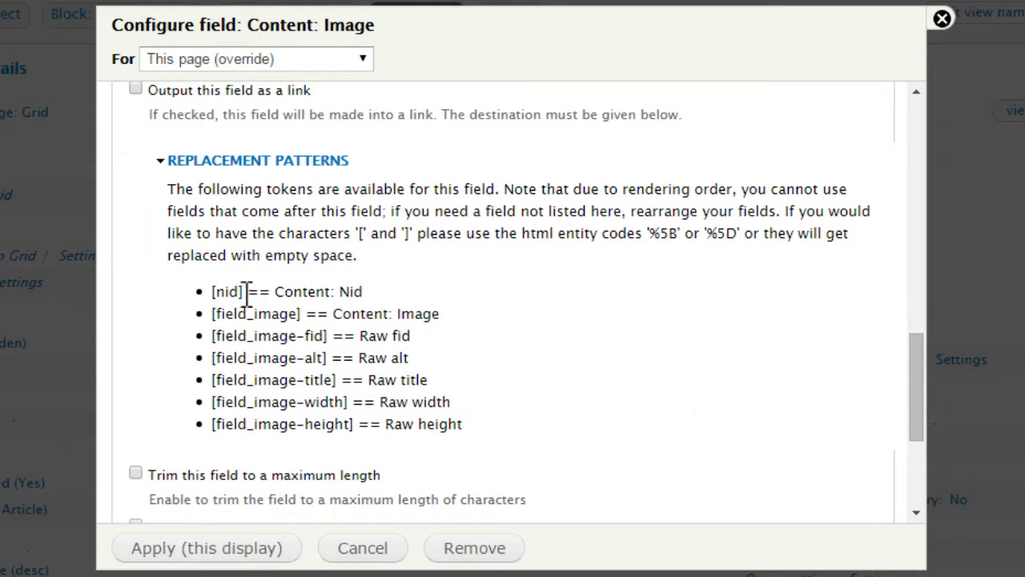
{"action": "left_click_drag", "start_coordinate": [248, 293], "coordinate": [212, 293]}
{"action": "key", "text": "ctrl+c"}
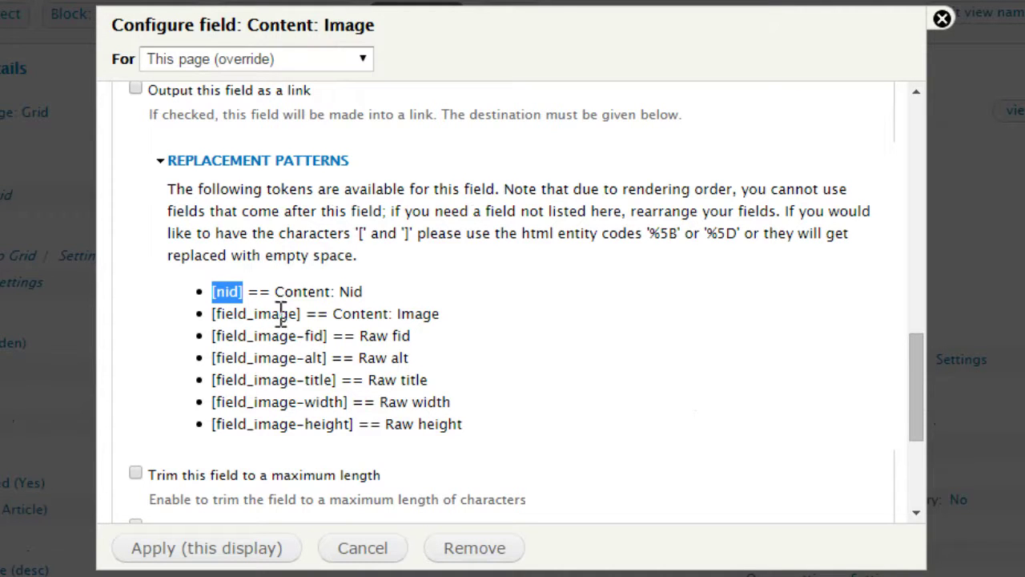
{"action": "scroll", "coordinate": [545, 337], "scroll_direction": "up", "scroll_amount": 5}
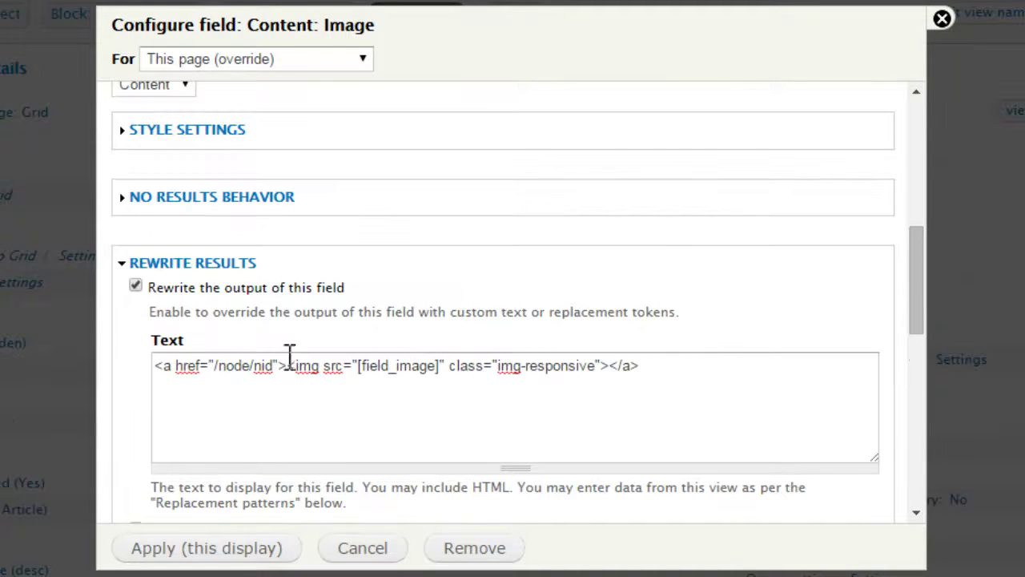
{"action": "double_click", "coordinate": [260, 365]}
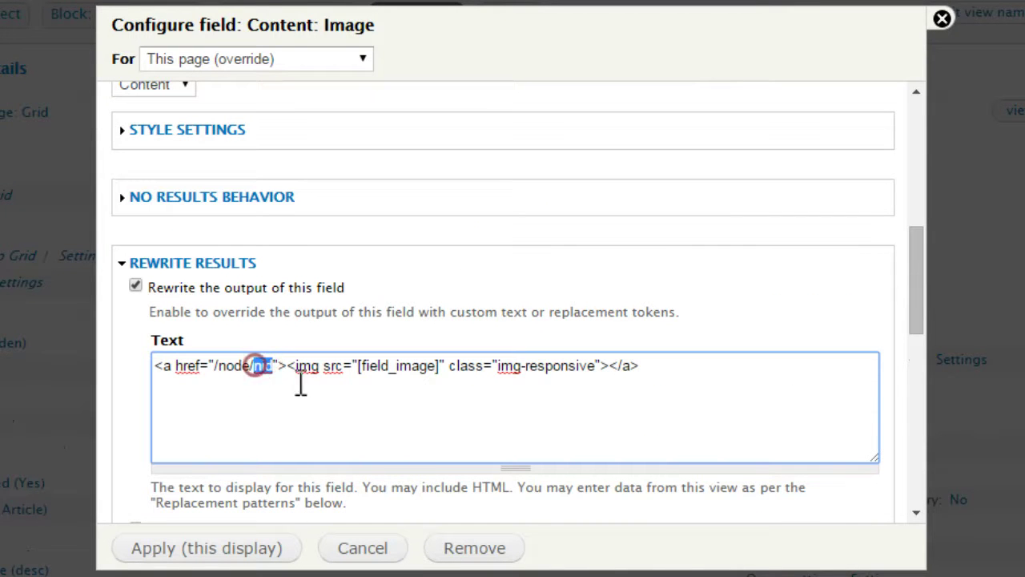
{"action": "key", "text": "ctrl+v"}
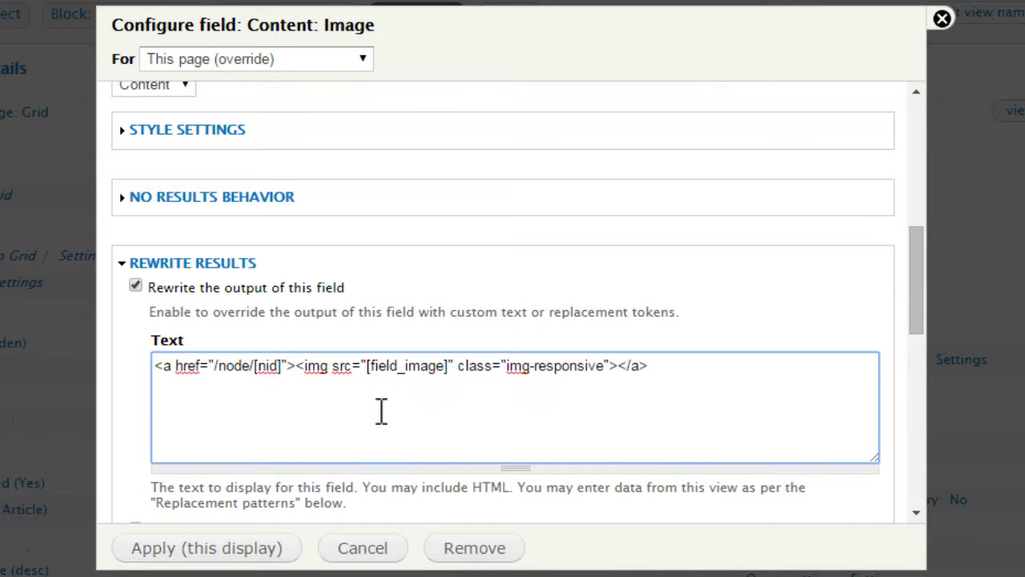
{"action": "left_click", "coordinate": [198, 550]}
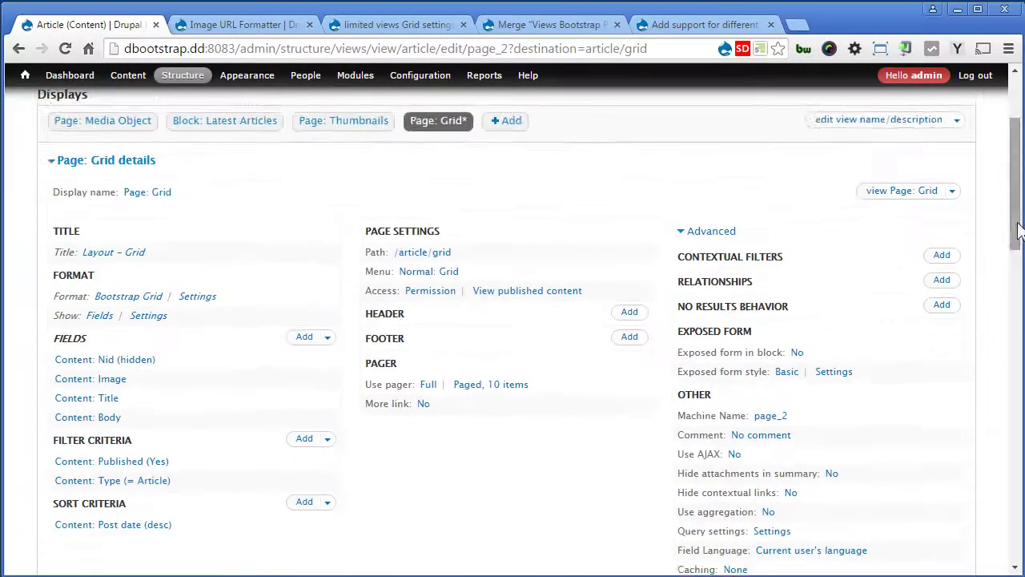
- Set the Content: Image field's Link image url to option to Nothing and apply it to this display
{"action": "mouse_move", "coordinate": [1017, 231]}
{"action": "left_mouse_down"}
{"action": "mouse_move", "coordinate": [1009, 393]}
{"action": "mouse_move", "coordinate": [1014, 244]}
{"action": "left_mouse_up"}
{"action": "left_click", "coordinate": [111, 336]}
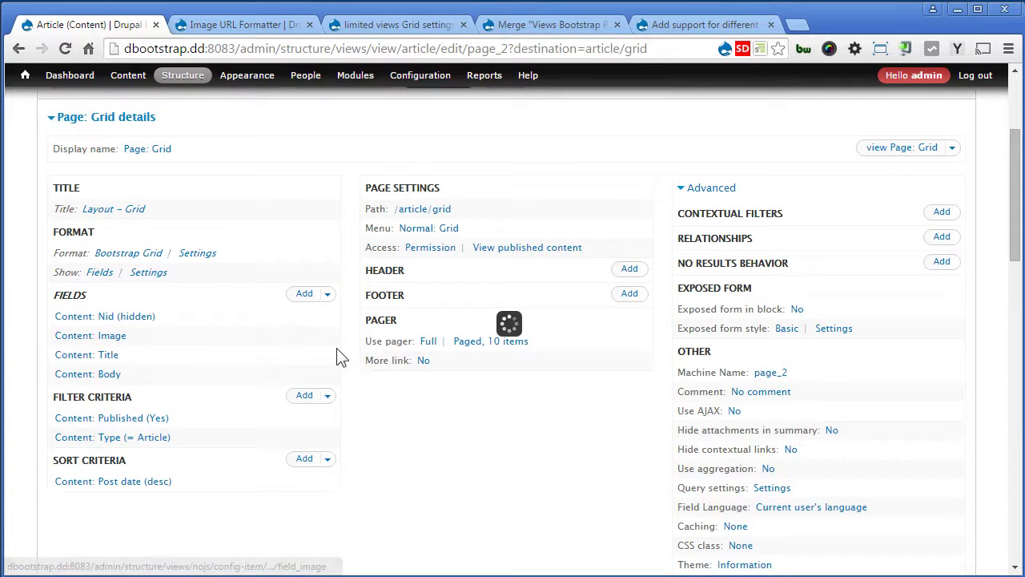
{"action": "left_click_drag", "start_coordinate": [803, 298], "coordinate": [816, 378]}
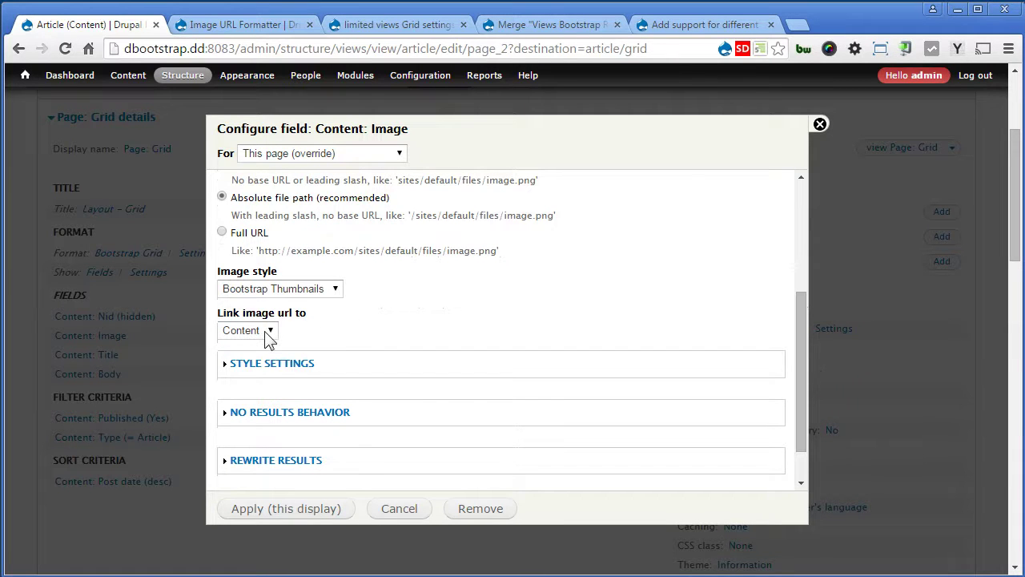
{"action": "left_click", "coordinate": [269, 337]}
{"action": "left_click", "coordinate": [256, 348]}
{"action": "left_click", "coordinate": [288, 508]}
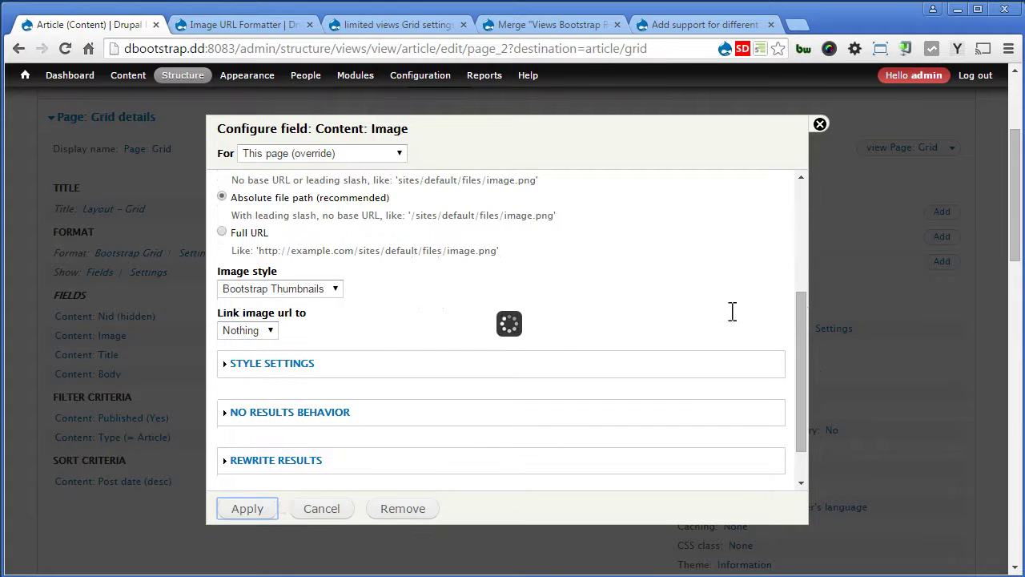
- Inspect the HTML of the second article's image in the preview, checking its link and class
{"action": "left_click_drag", "start_coordinate": [1014, 143], "coordinate": [1014, 251]}
{"action": "right_click", "coordinate": [315, 271]}
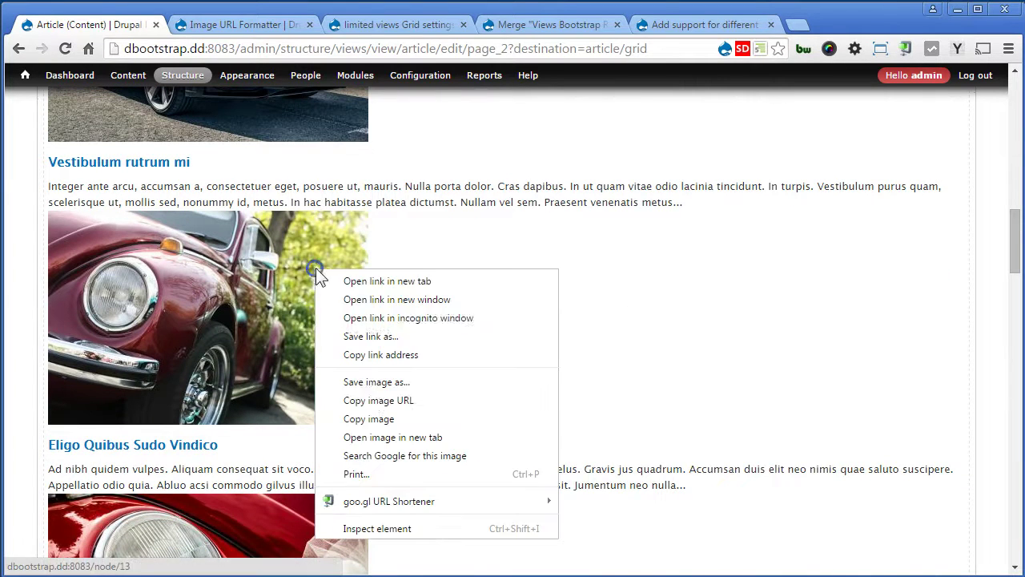
{"action": "left_click", "coordinate": [401, 528]}
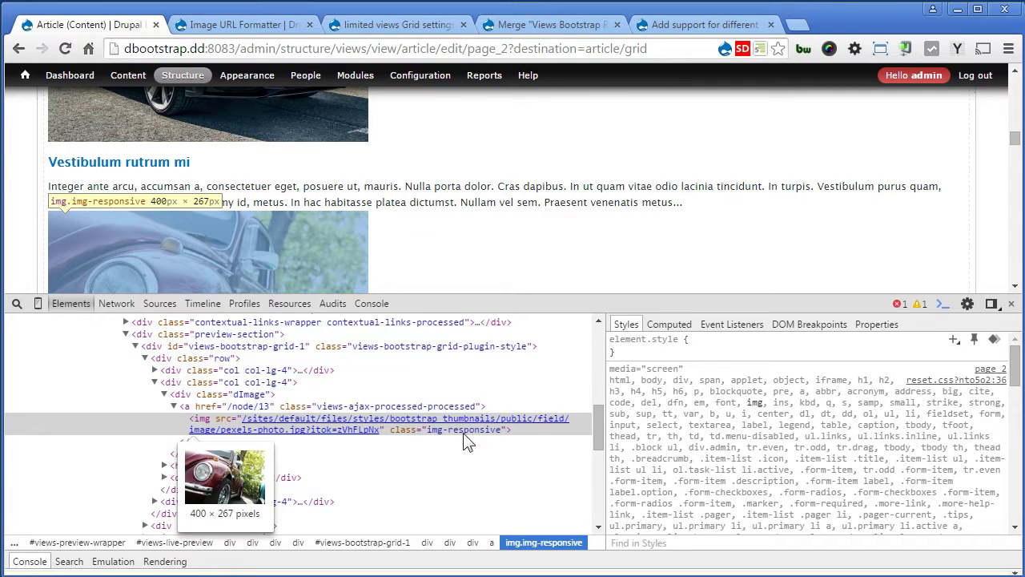
{"action": "left_click", "coordinate": [1012, 305]}
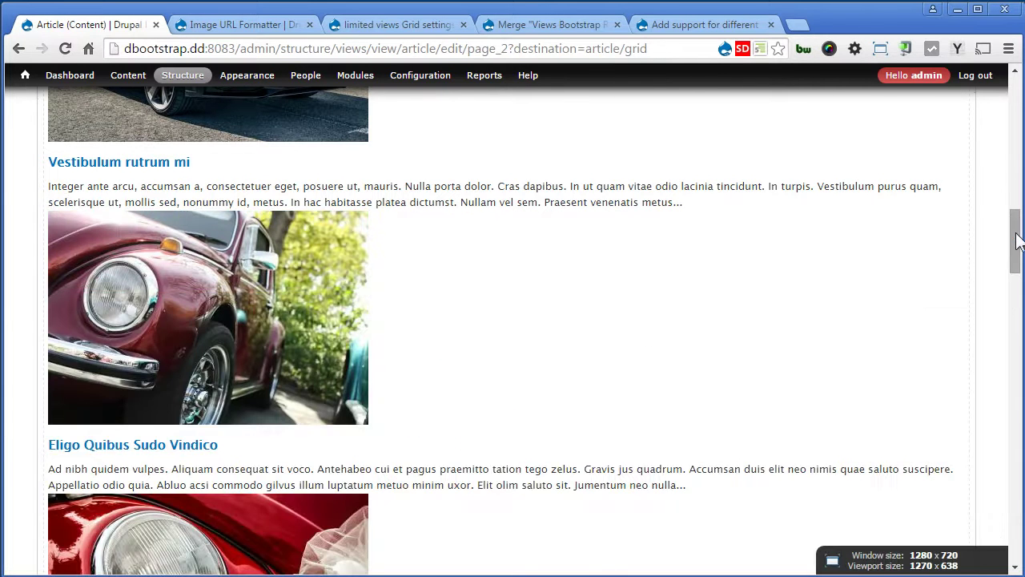
- Save the Article view and dismiss the status message on the resulting grid page
{"action": "scroll", "coordinate": [1016, 233], "scroll_direction": "up", "scroll_amount": 5}
{"action": "left_click", "coordinate": [872, 227]}
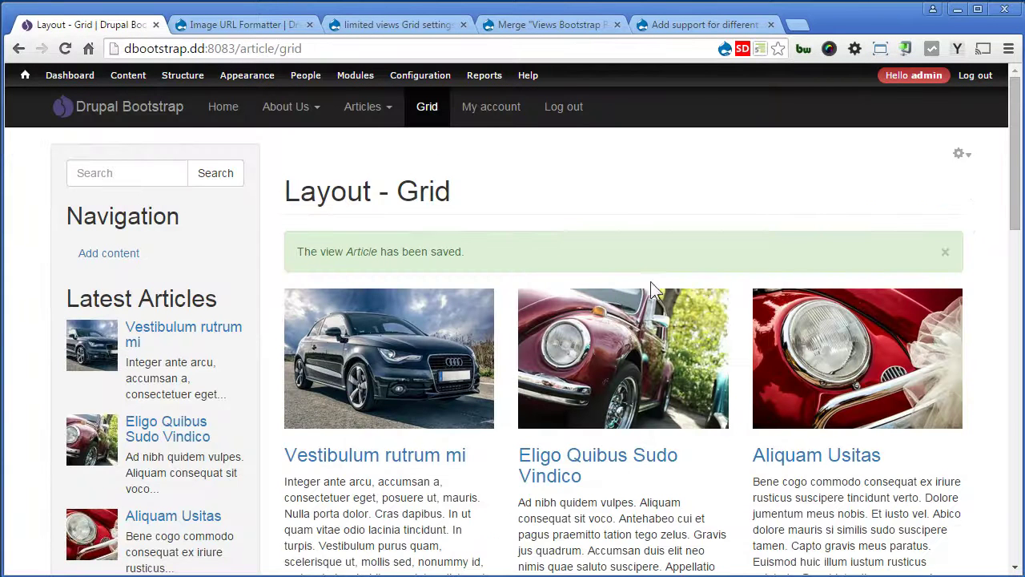
{"action": "left_click", "coordinate": [946, 252]}
{"action": "mouse_move", "coordinate": [1013, 148]}
{"action": "left_mouse_down"}
{"action": "mouse_move", "coordinate": [1021, 416]}
{"action": "mouse_move", "coordinate": [1009, 136]}
{"action": "left_mouse_up"}
- Reopen the Grid page's view for editing and change its row style from Fields to Bootstrap Thumbnail for this display
{"action": "mouse_move", "coordinate": [938, 166]}
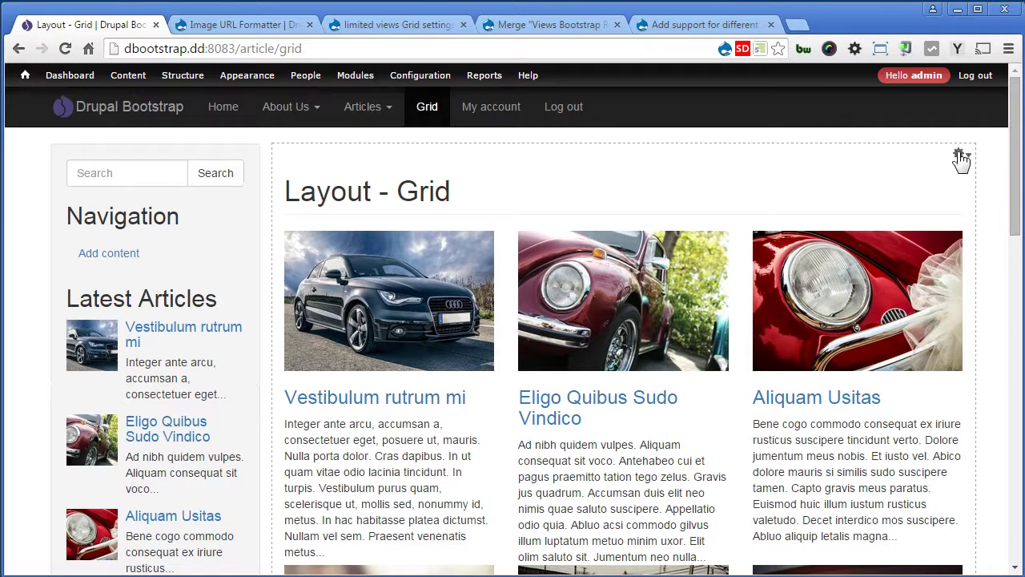
{"action": "left_click", "coordinate": [960, 154]}
{"action": "left_click", "coordinate": [946, 171]}
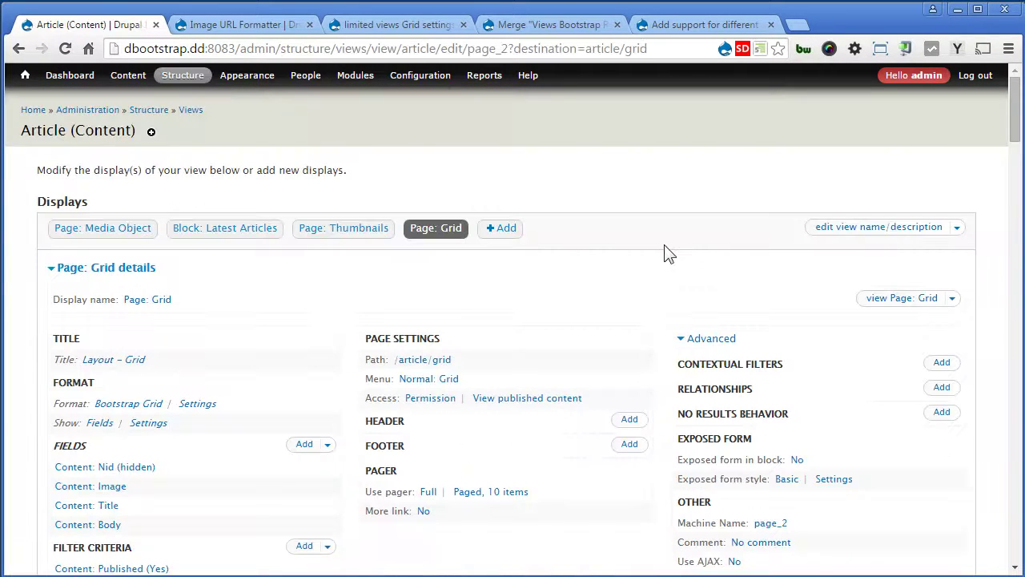
{"action": "scroll", "coordinate": [669, 253], "scroll_direction": "down", "scroll_amount": 2}
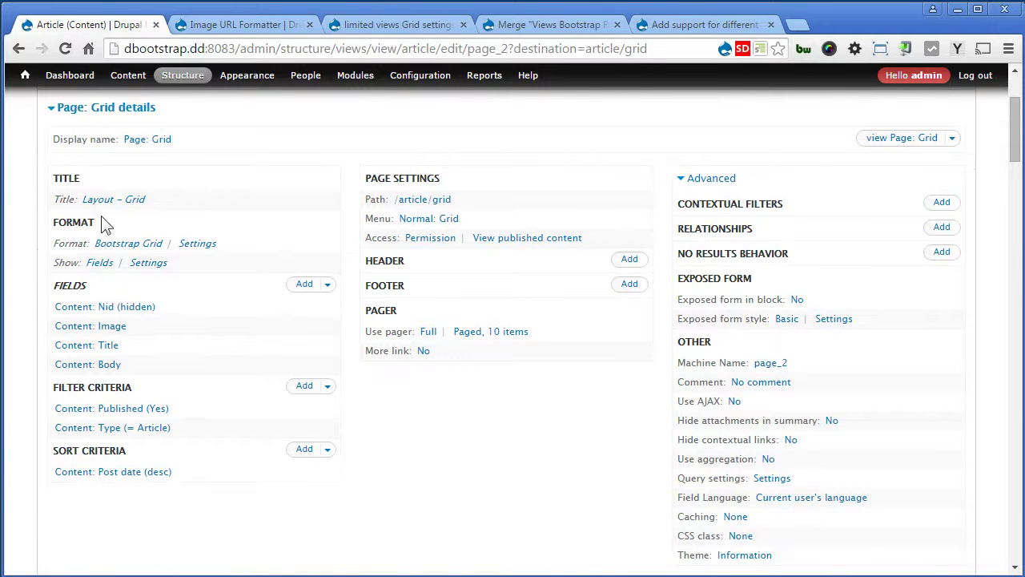
{"action": "left_click", "coordinate": [100, 264]}
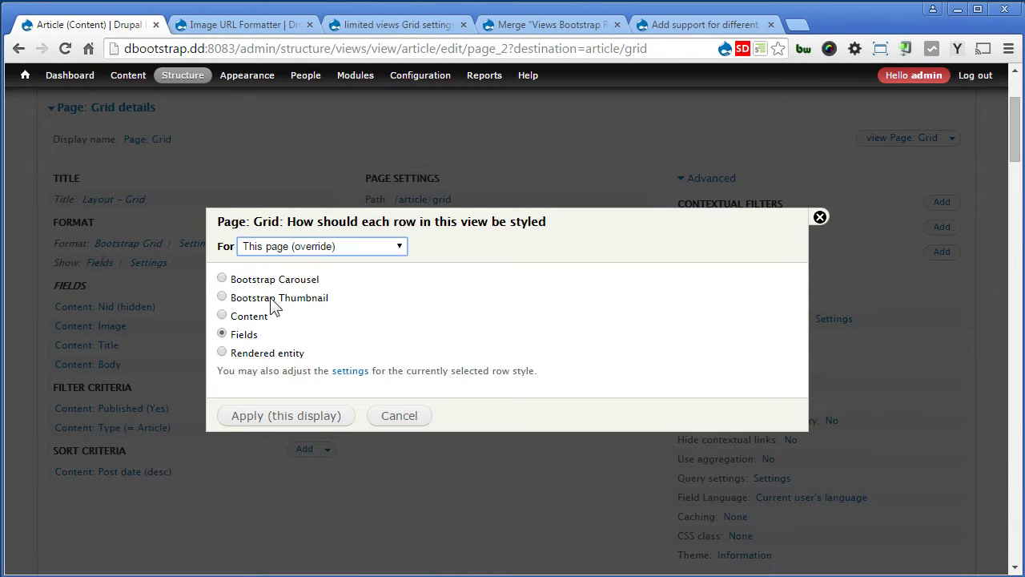
{"action": "left_click", "coordinate": [272, 301]}
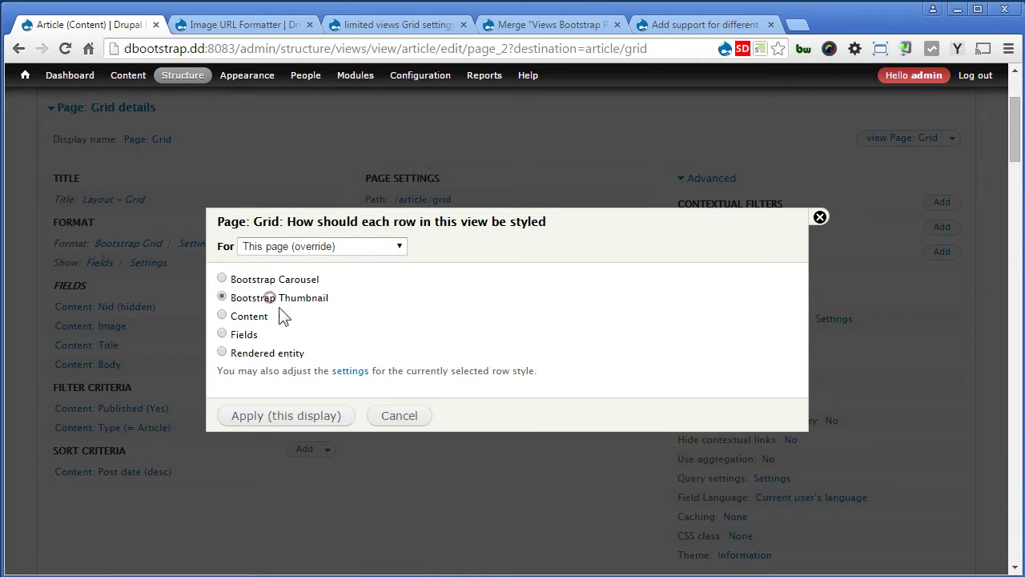
{"action": "left_click", "coordinate": [273, 416]}
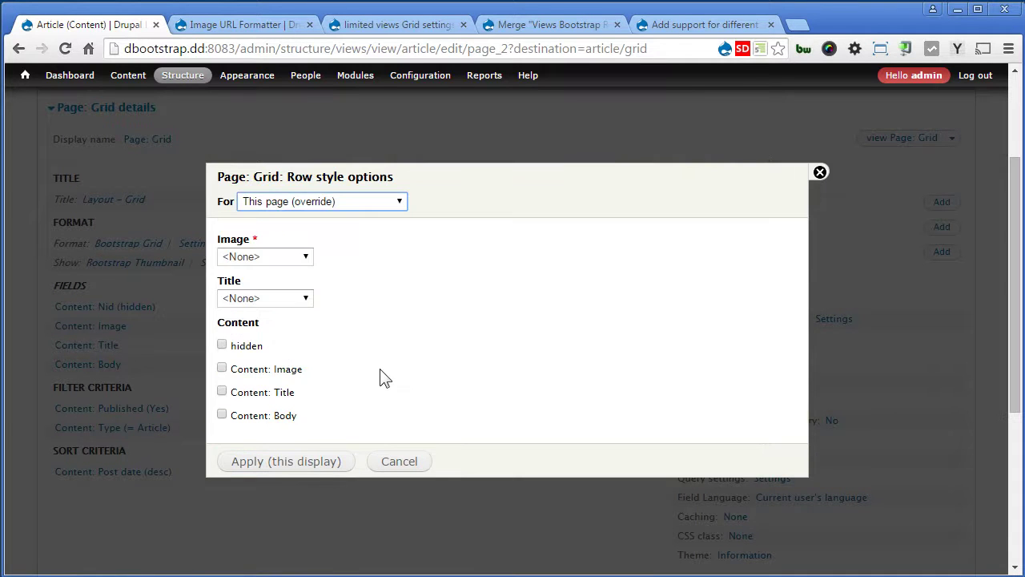
- Map the row style's Image to Content: Image and Title to Content: Title, include Content: Body as content, and apply
{"action": "left_click", "coordinate": [271, 255]}
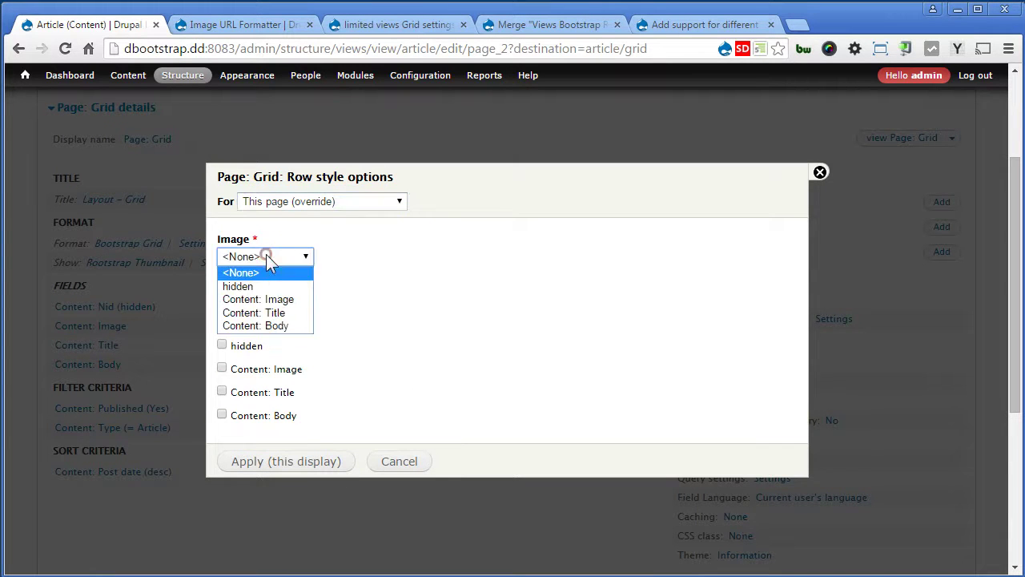
{"action": "left_click", "coordinate": [275, 298]}
{"action": "left_click", "coordinate": [306, 298]}
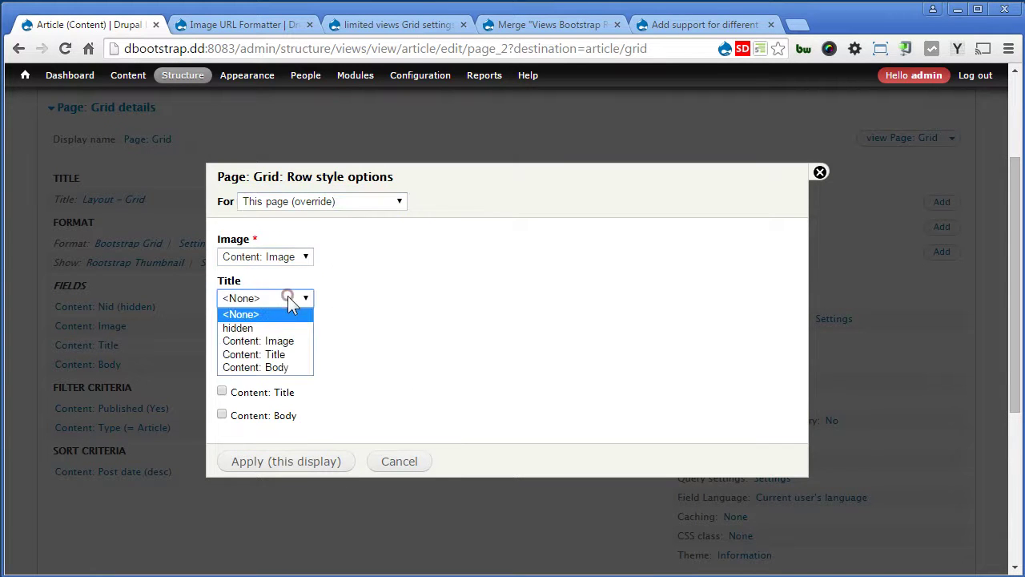
{"action": "left_click", "coordinate": [289, 353]}
{"action": "left_click", "coordinate": [274, 415]}
{"action": "left_click", "coordinate": [316, 455]}
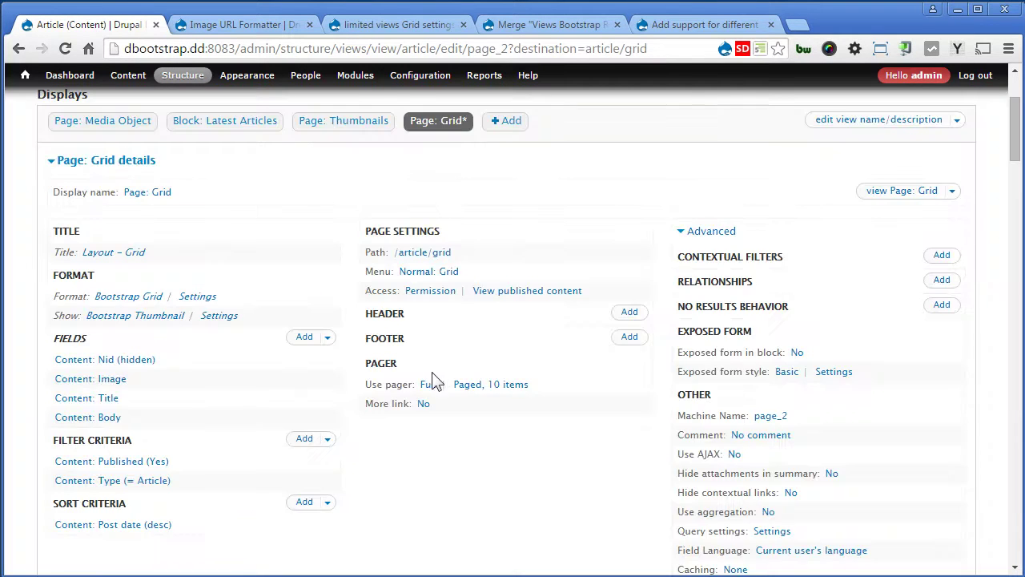
- Inspect the first article's HTML in the preview, examining its image link and caption markup
{"action": "scroll", "coordinate": [433, 382], "scroll_direction": "down", "scroll_amount": 8}
{"action": "right_click", "coordinate": [303, 365]}
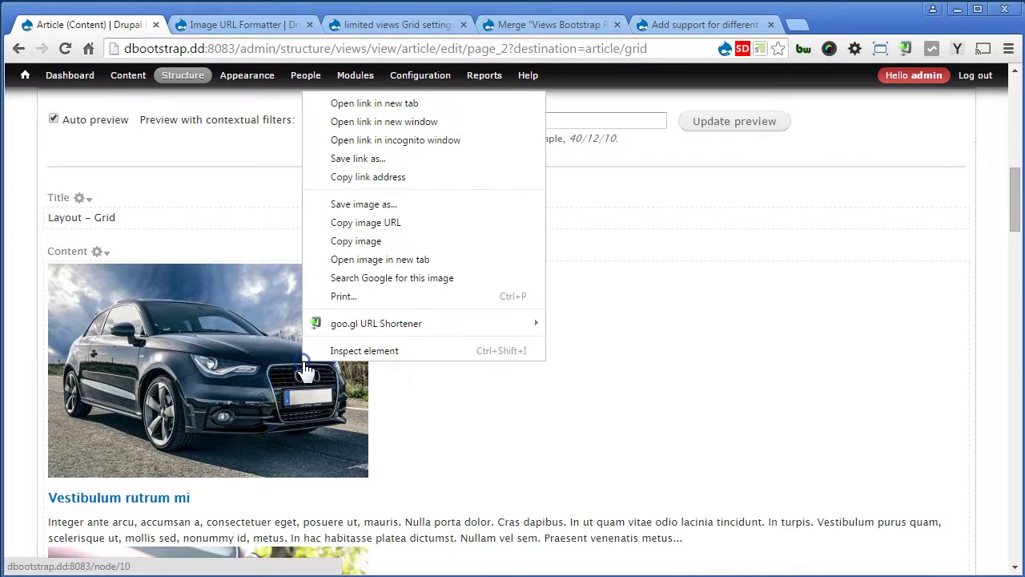
{"action": "left_click", "coordinate": [345, 347]}
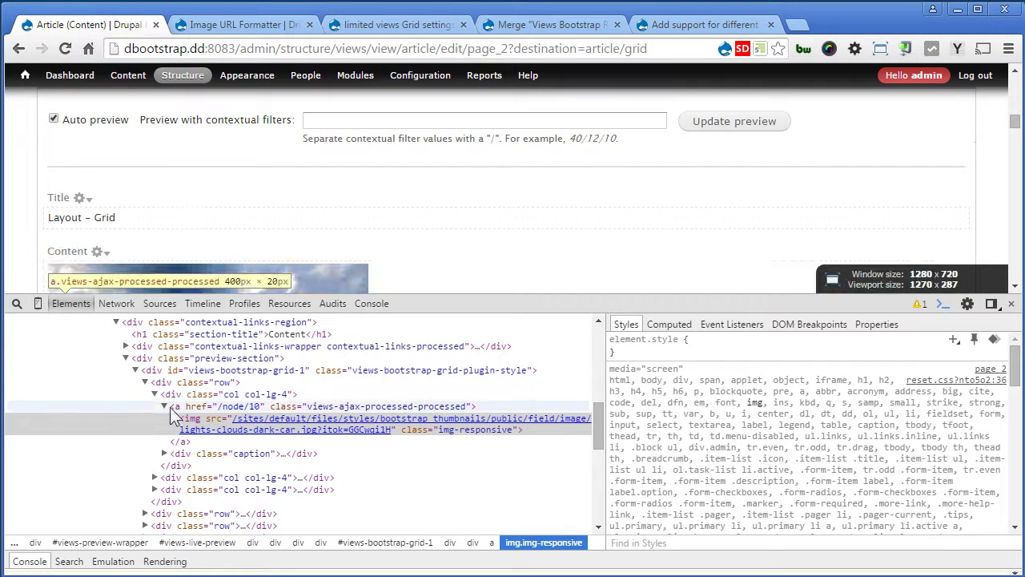
{"action": "left_click", "coordinate": [160, 405]}
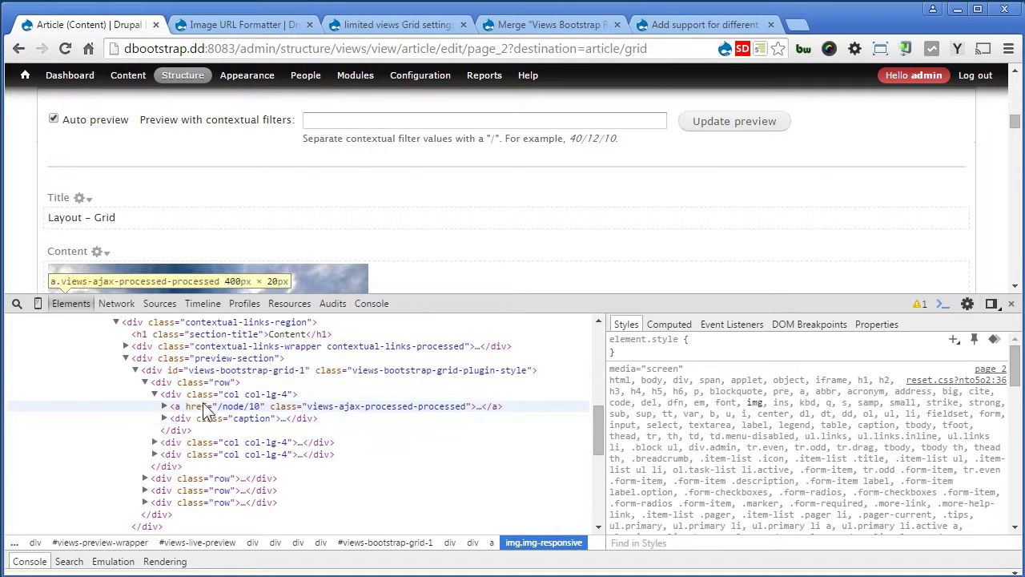
{"action": "left_click", "coordinate": [166, 420]}
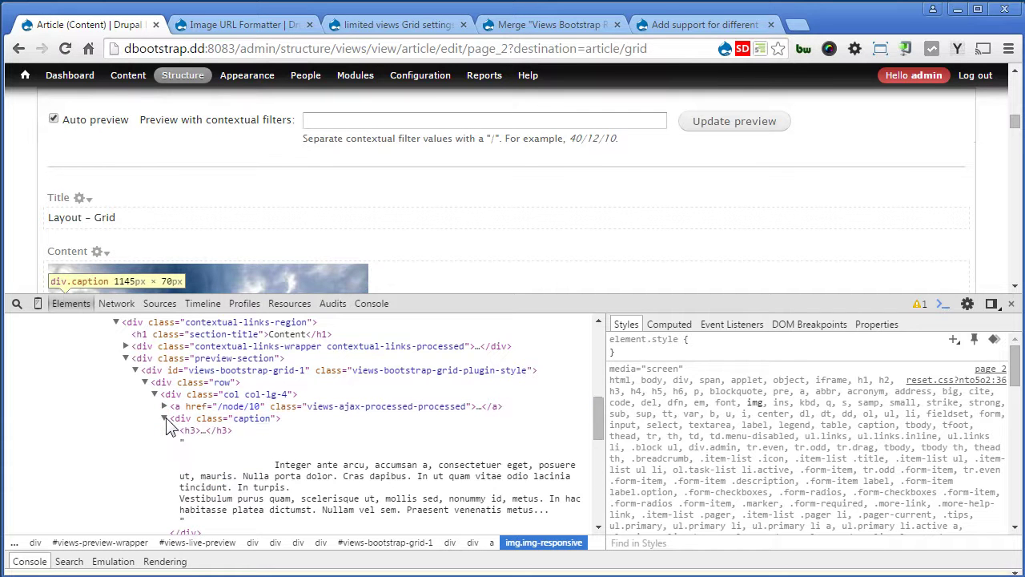
{"action": "left_click", "coordinate": [165, 419]}
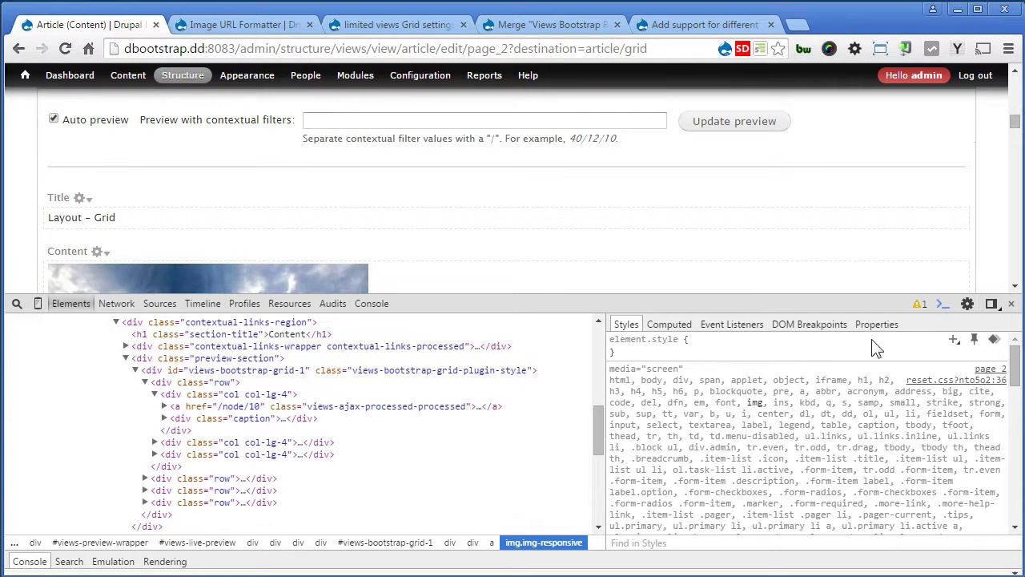
{"action": "left_click", "coordinate": [1011, 304]}
- Save the view with the Bootstrap Thumbnail row style and dismiss the status message on the grid page
{"action": "scroll", "coordinate": [856, 311], "scroll_direction": "up", "scroll_amount": 5}
{"action": "scroll", "coordinate": [856, 311], "scroll_direction": "up", "scroll_amount": 3}
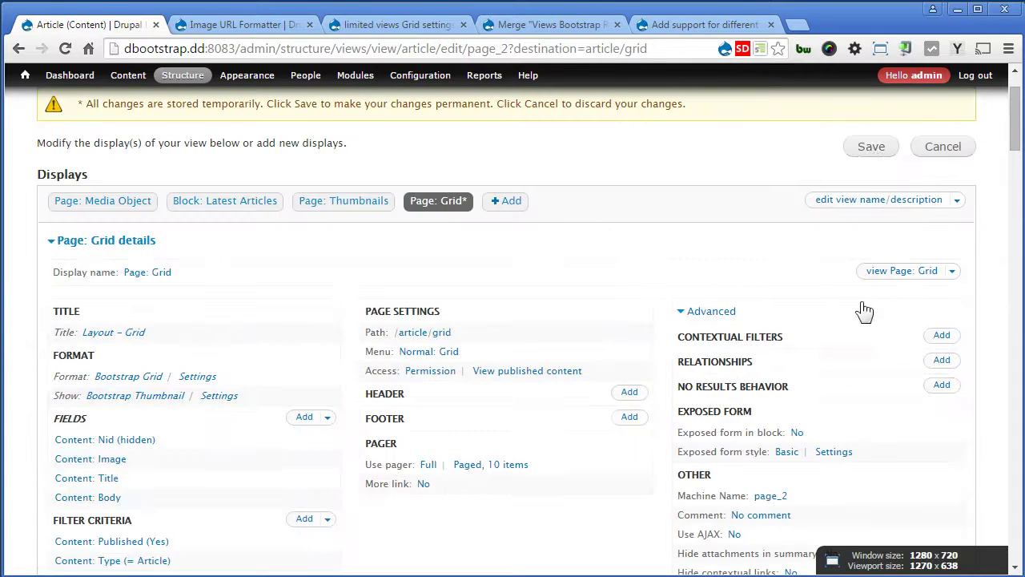
{"action": "left_click", "coordinate": [871, 147]}
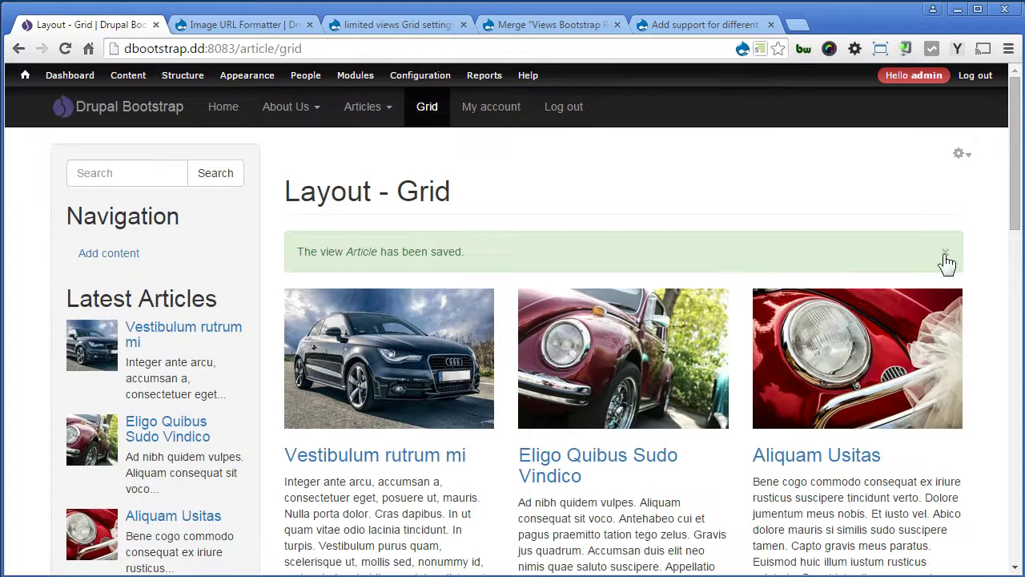
{"action": "left_click", "coordinate": [944, 253]}
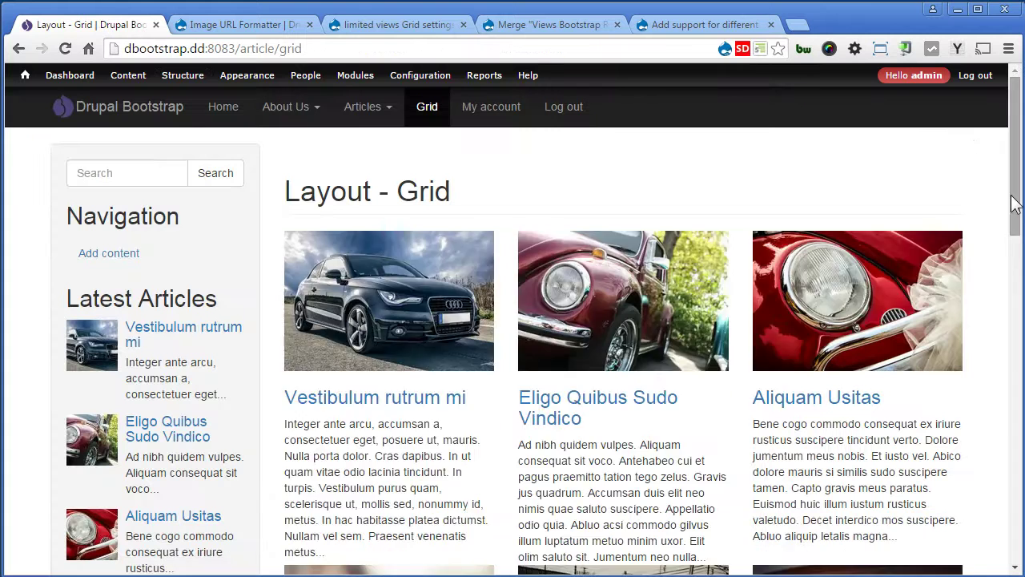
- Check the grid page's responsive layout in a narrow browser window about 735 px wide, then restore the 1280 × 720 size
{"action": "mouse_move", "coordinate": [1016, 204]}
{"action": "left_mouse_down"}
{"action": "mouse_move", "coordinate": [1018, 387]}
{"action": "mouse_move", "coordinate": [1014, 192]}
{"action": "left_mouse_up"}
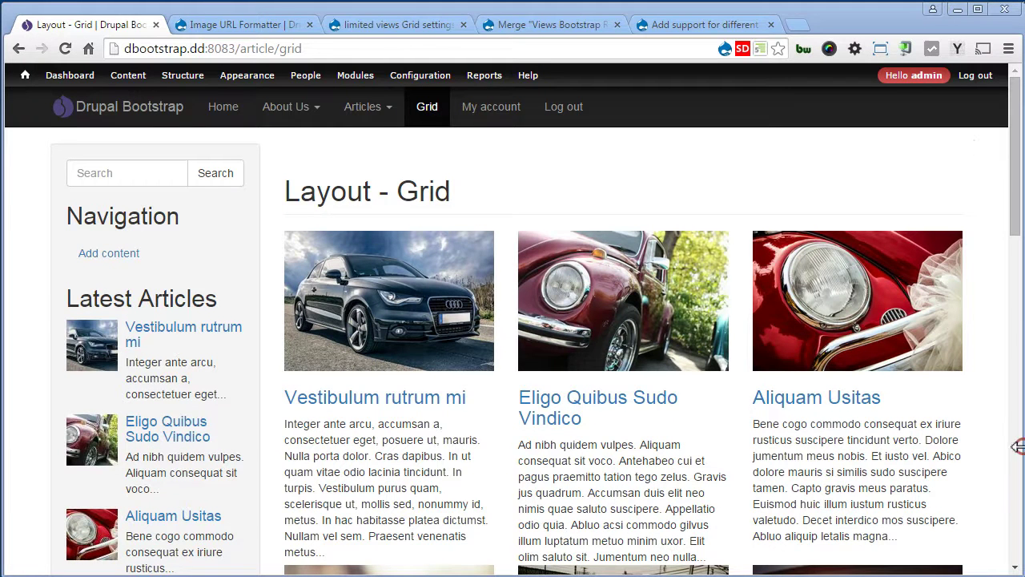
{"action": "left_click_drag", "start_coordinate": [1017, 447], "coordinate": [587, 445]}
{"action": "scroll", "coordinate": [565, 433], "scroll_direction": "down", "scroll_amount": 5}
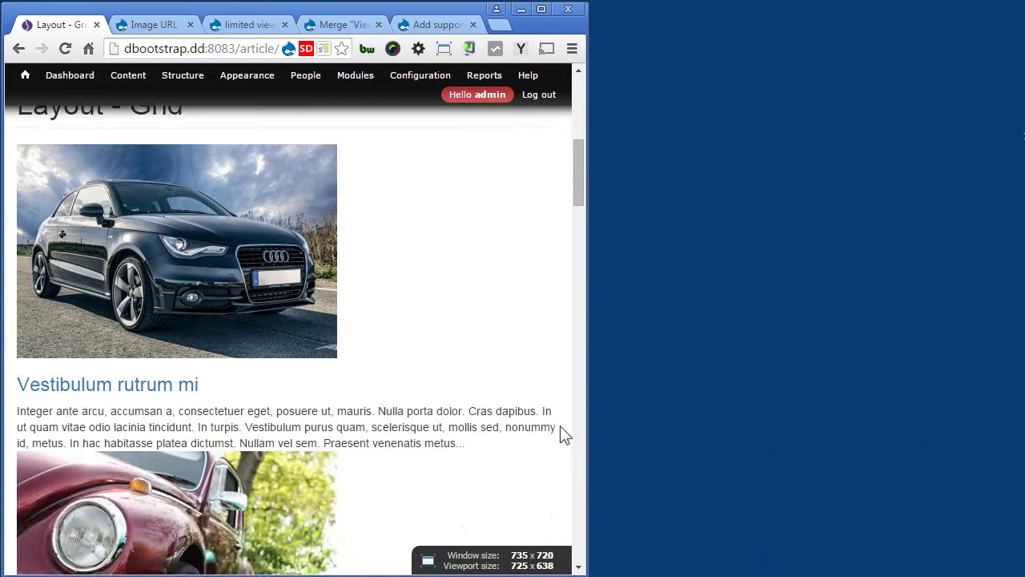
{"action": "left_click", "coordinate": [444, 48]}
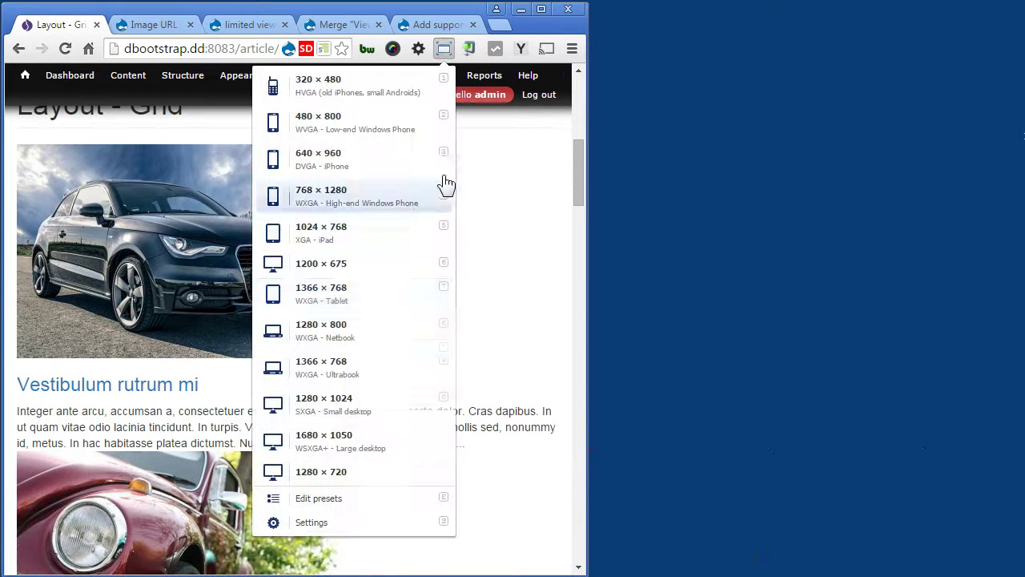
{"action": "left_click", "coordinate": [393, 464]}
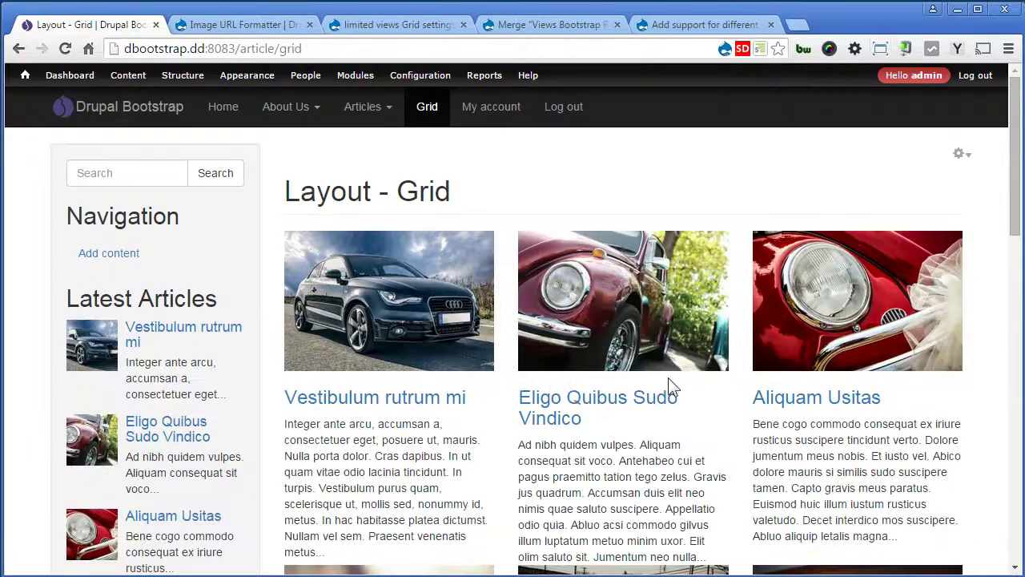
- Inspect the second article's image in the developer tools and examine the grid column's markup and CSS classes, then close the tools
{"action": "right_click", "coordinate": [626, 370]}
{"action": "left_click", "coordinate": [679, 337]}
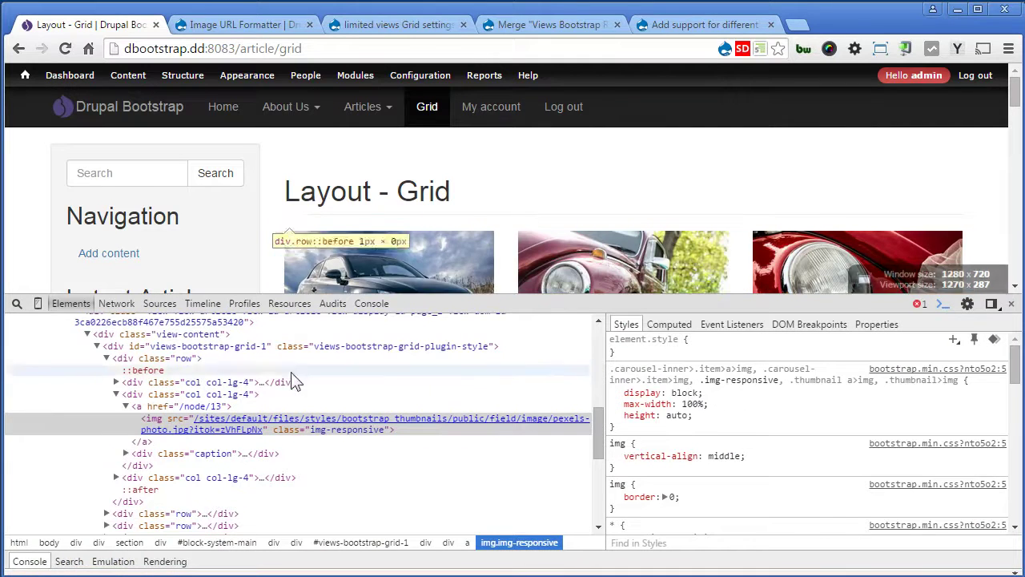
{"action": "left_click", "coordinate": [240, 383]}
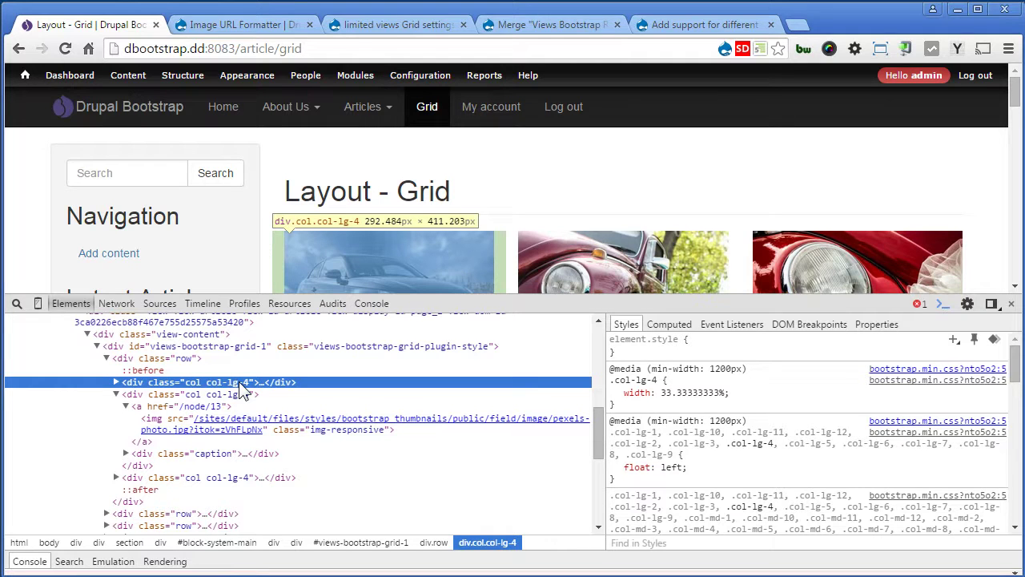
{"action": "left_click", "coordinate": [1012, 303]}
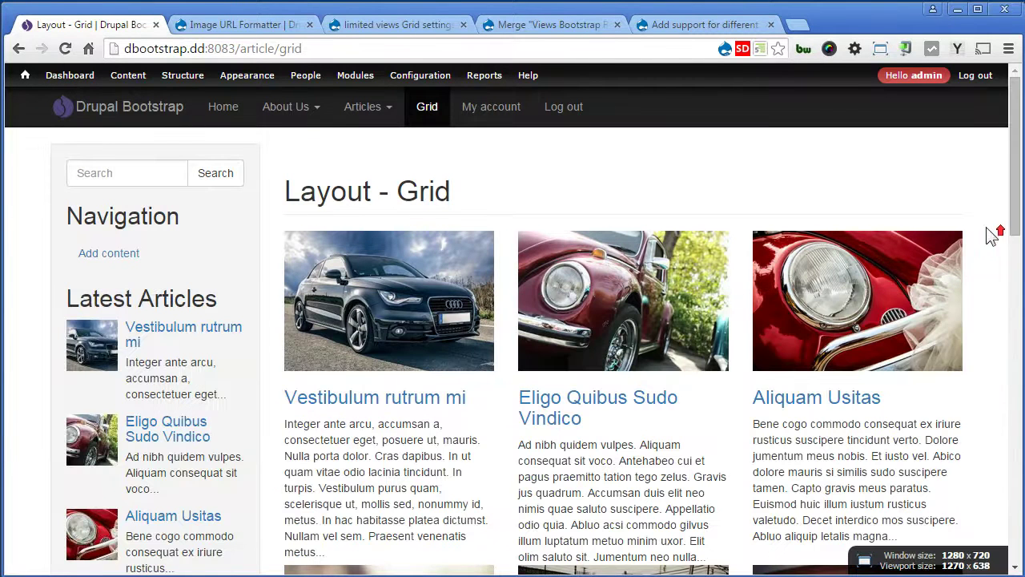
- Open the Grid page's view for editing and show the display's theming information
{"action": "left_click", "coordinate": [961, 152]}
{"action": "left_click", "coordinate": [953, 173]}
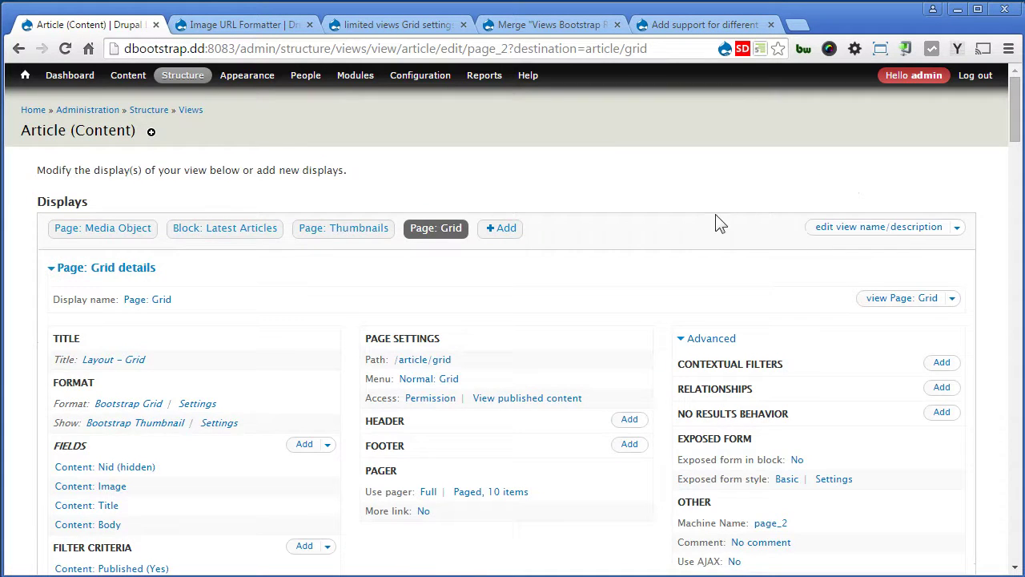
{"action": "scroll", "coordinate": [721, 220], "scroll_direction": "down", "scroll_amount": 5}
{"action": "scroll", "coordinate": [873, 255], "scroll_direction": "up", "scroll_amount": 3}
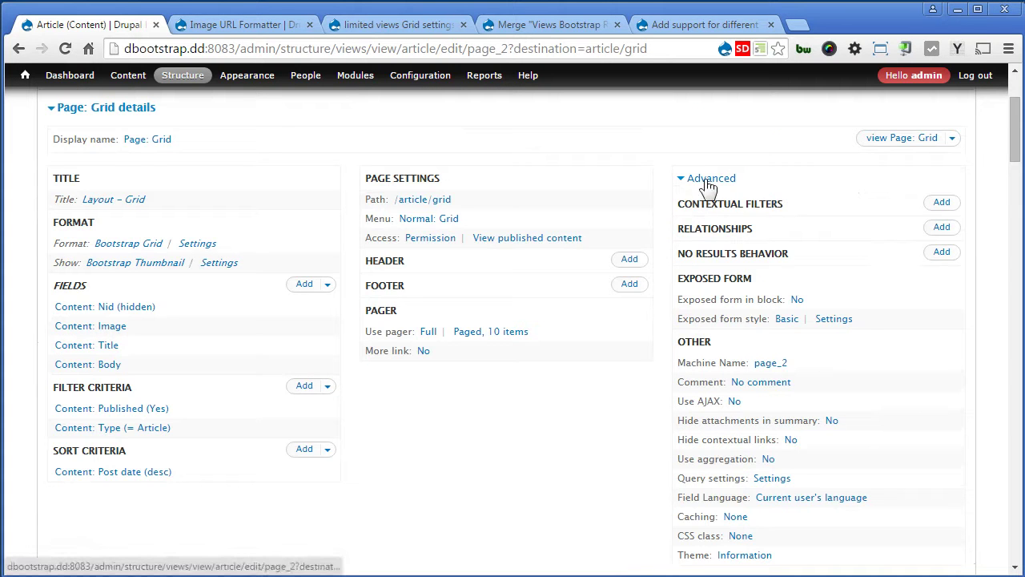
{"action": "scroll", "coordinate": [894, 352], "scroll_direction": "down", "scroll_amount": 2}
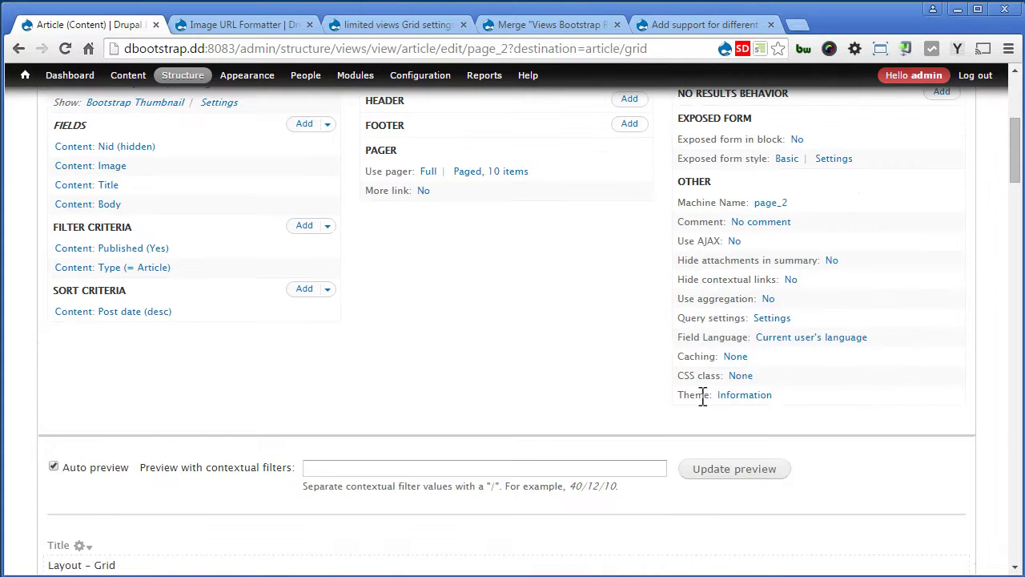
{"action": "left_click", "coordinate": [747, 397]}
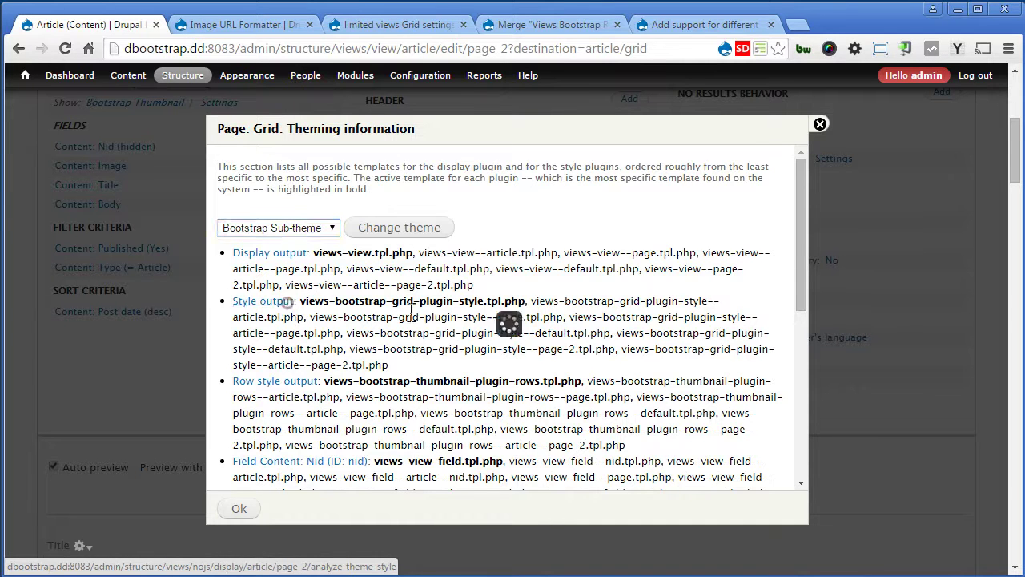
- Examine the Style output template's code for the col col-lg- classes in both the horizontal and else branches, then close the theming information
{"action": "left_click", "coordinate": [290, 310]}
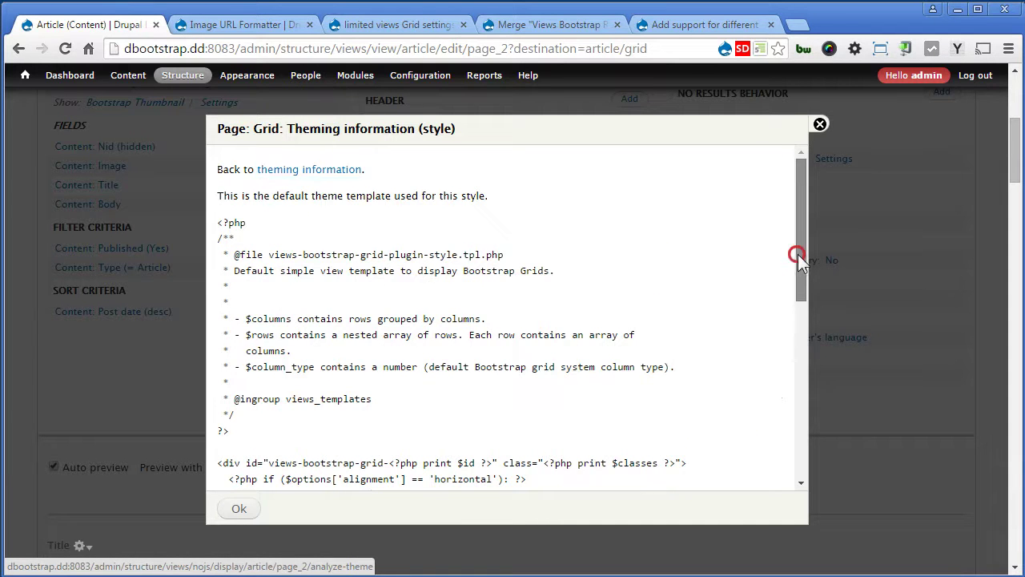
{"action": "left_click_drag", "start_coordinate": [800, 265], "coordinate": [794, 407]}
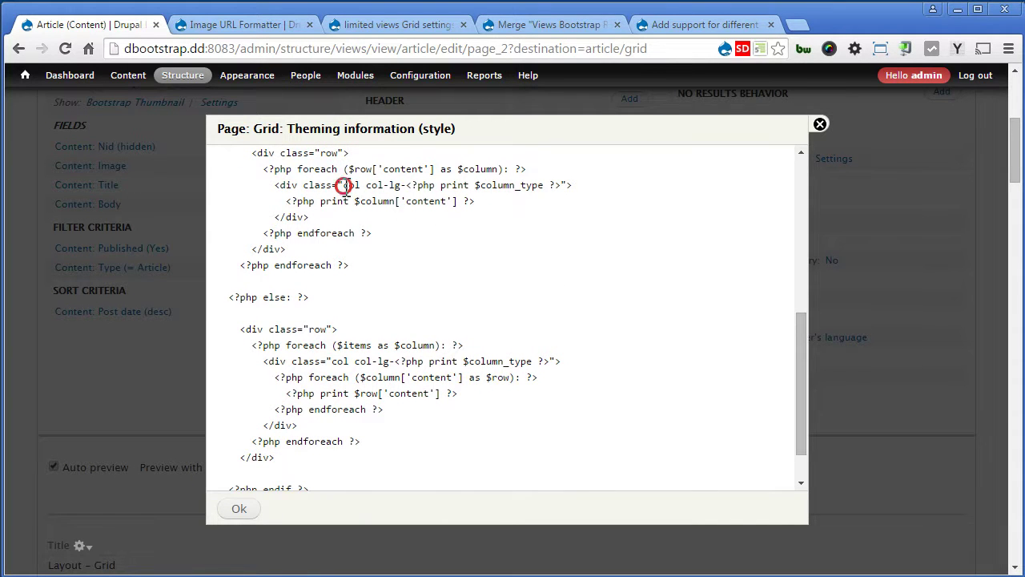
{"action": "left_click_drag", "start_coordinate": [343, 185], "coordinate": [409, 188]}
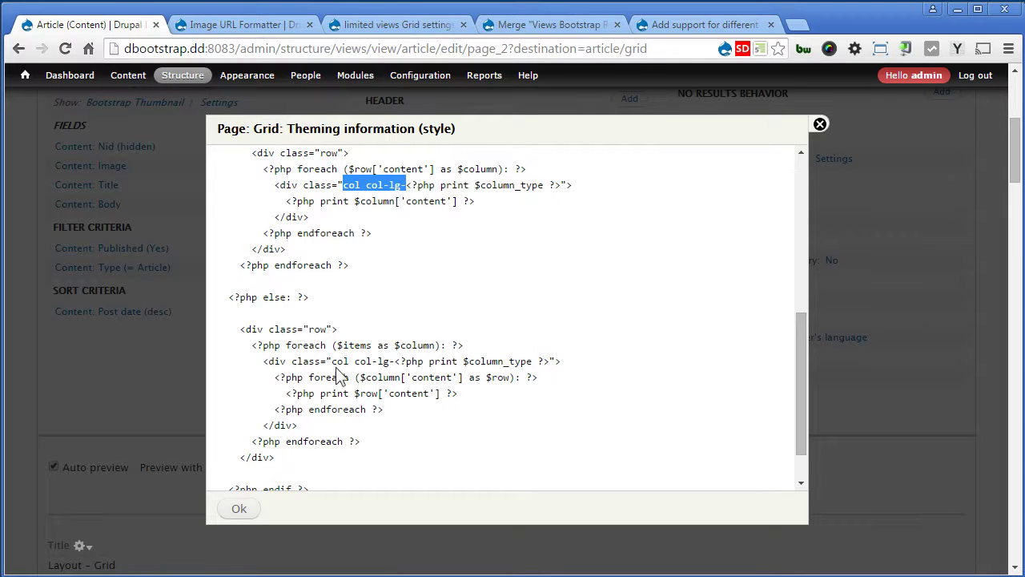
{"action": "left_click_drag", "start_coordinate": [332, 361], "coordinate": [390, 361]}
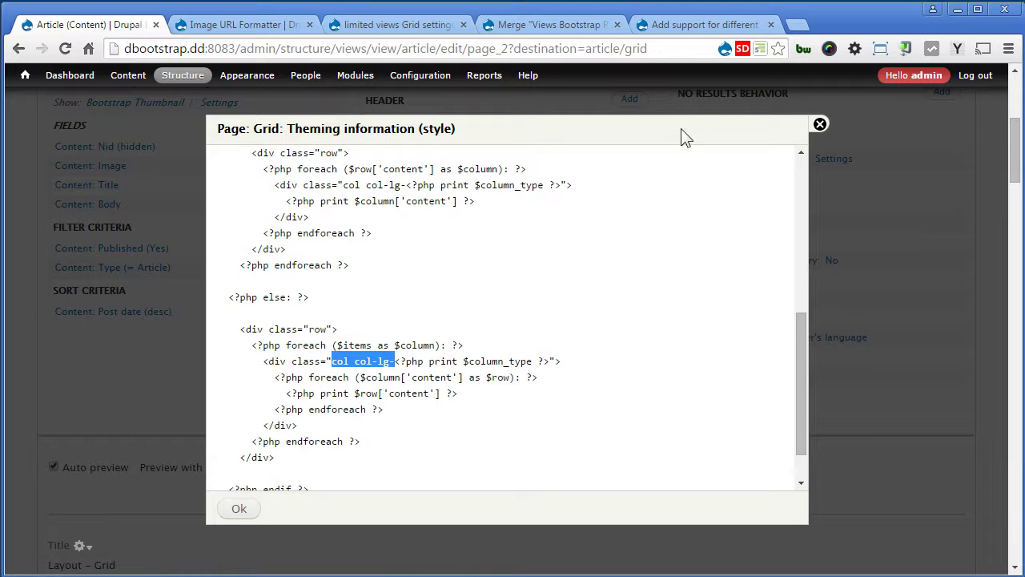
{"action": "left_click", "coordinate": [820, 125]}
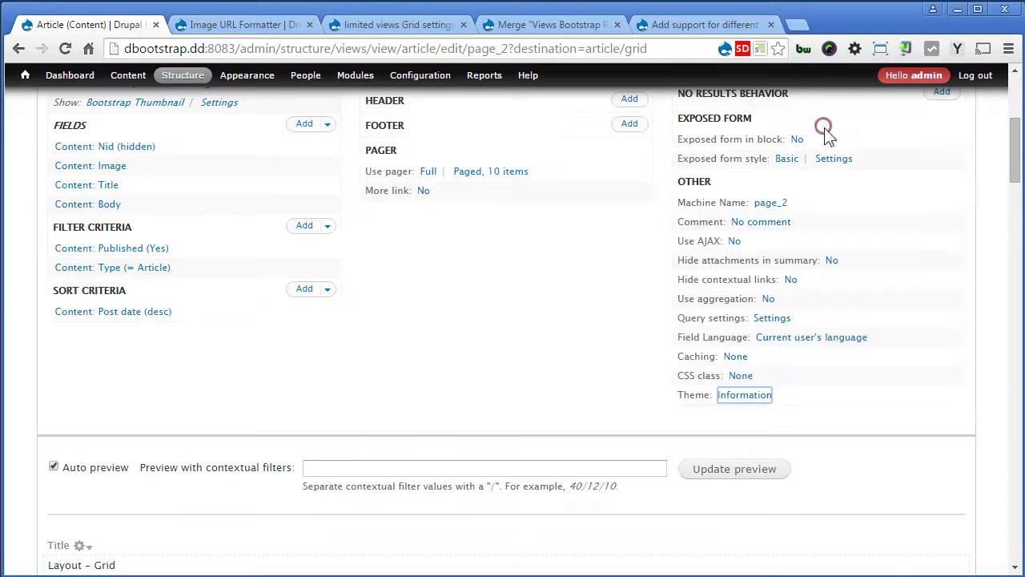
- Review the Style output template names in the theming information and copy the most specific one, views-bootstrap-grid-plugin-style--article--page-2.tpl.php
{"action": "left_click", "coordinate": [741, 396]}
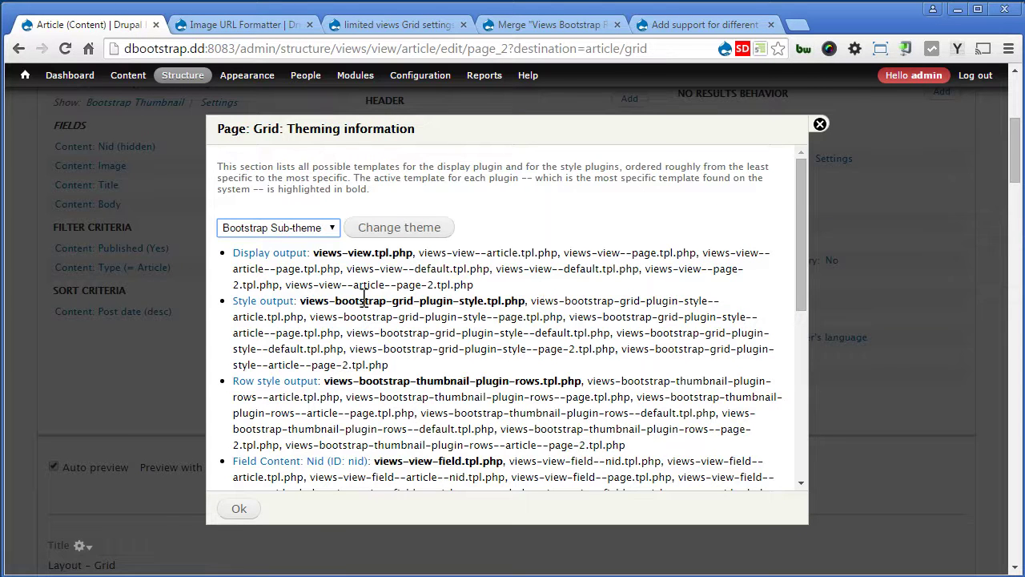
{"action": "left_click_drag", "start_coordinate": [303, 303], "coordinate": [527, 302]}
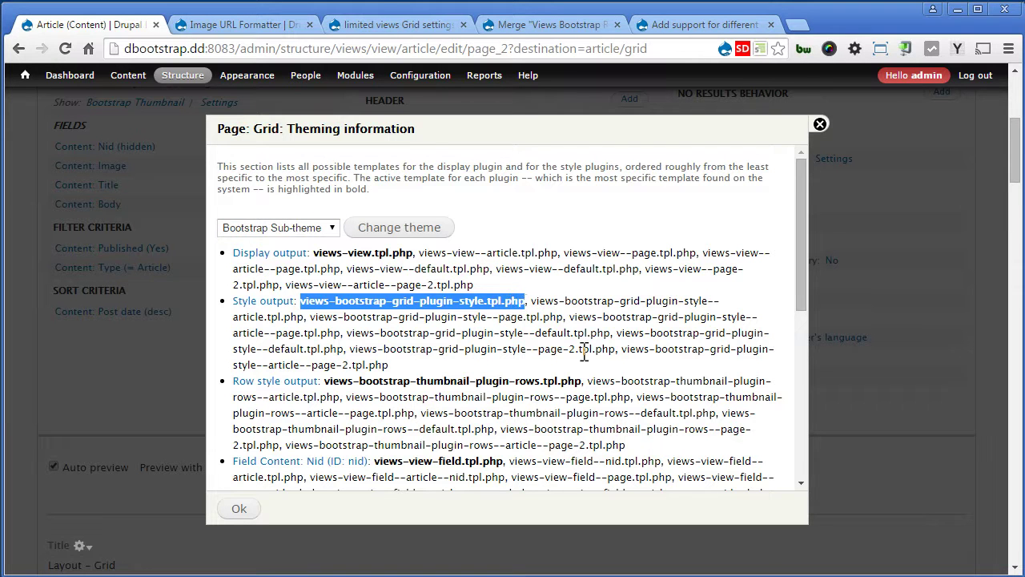
{"action": "left_click_drag", "start_coordinate": [532, 302], "coordinate": [544, 366]}
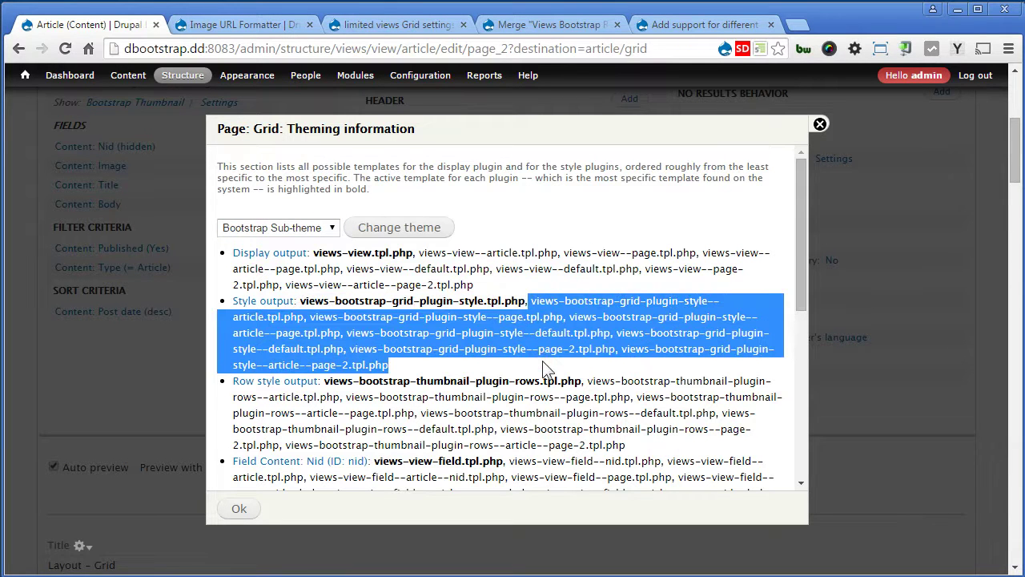
{"action": "left_click_drag", "start_coordinate": [626, 167], "coordinate": [356, 181]}
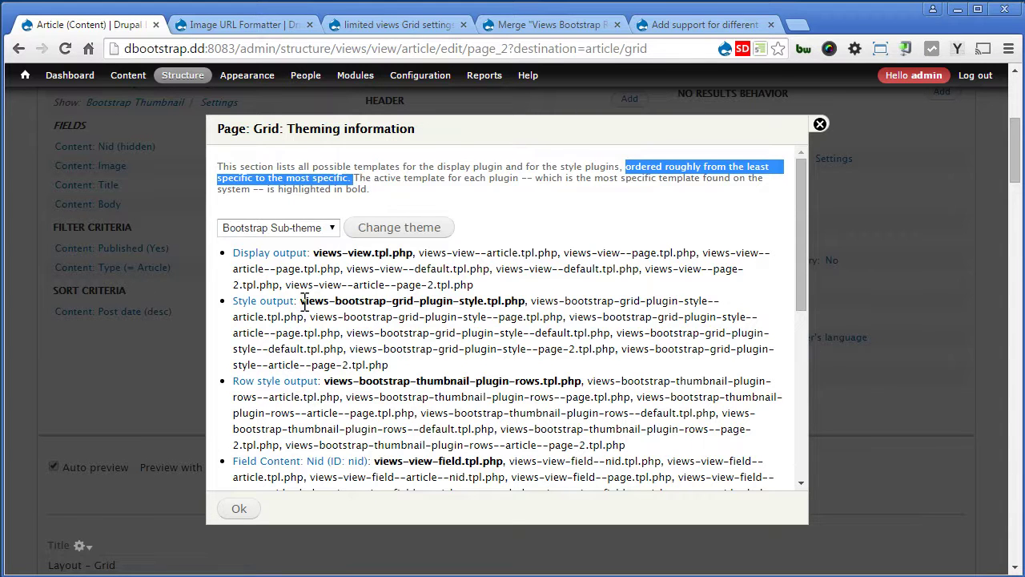
{"action": "left_click_drag", "start_coordinate": [303, 303], "coordinate": [509, 365]}
{"action": "left_click", "coordinate": [623, 349]}
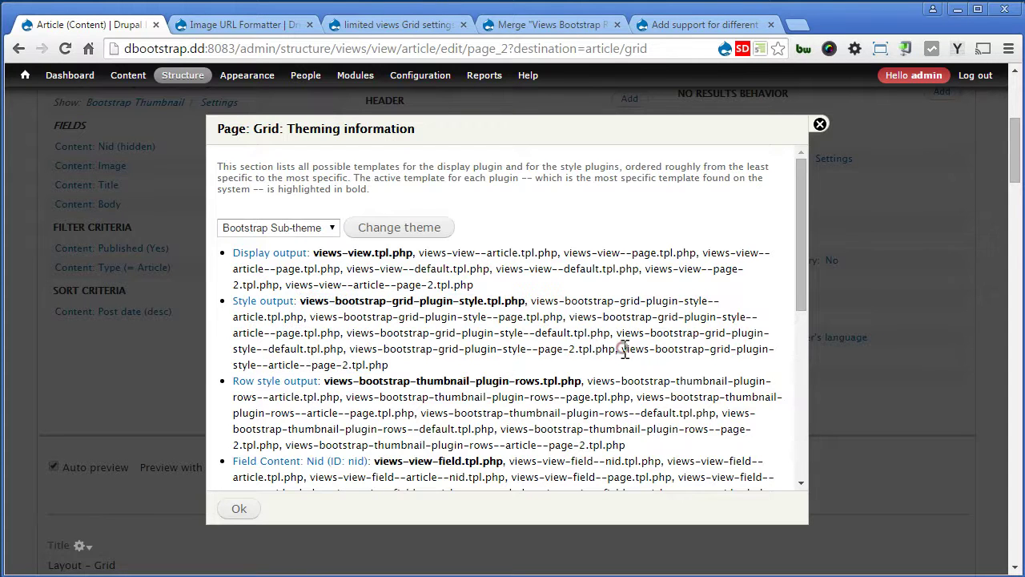
{"action": "left_click_drag", "start_coordinate": [623, 351], "coordinate": [569, 367]}
{"action": "key", "text": "ctrl+c"}
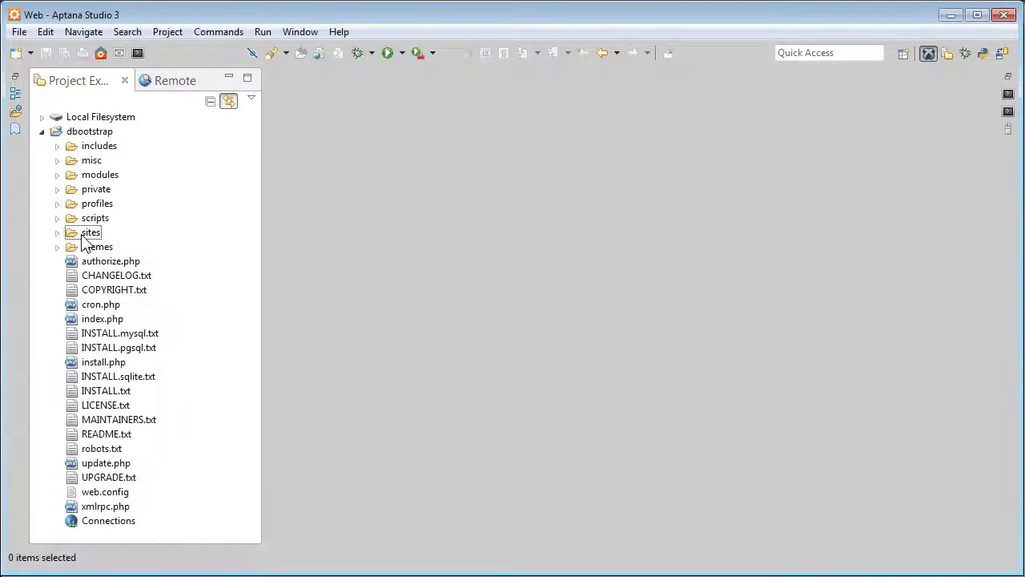
- In Aptana Studio, expand the dbootstrap project down to sites/all/themes/bootstrap_subtheme/templates
{"action": "left_click", "coordinate": [56, 233]}
{"action": "left_click", "coordinate": [72, 247]}
{"action": "left_click", "coordinate": [87, 290]}
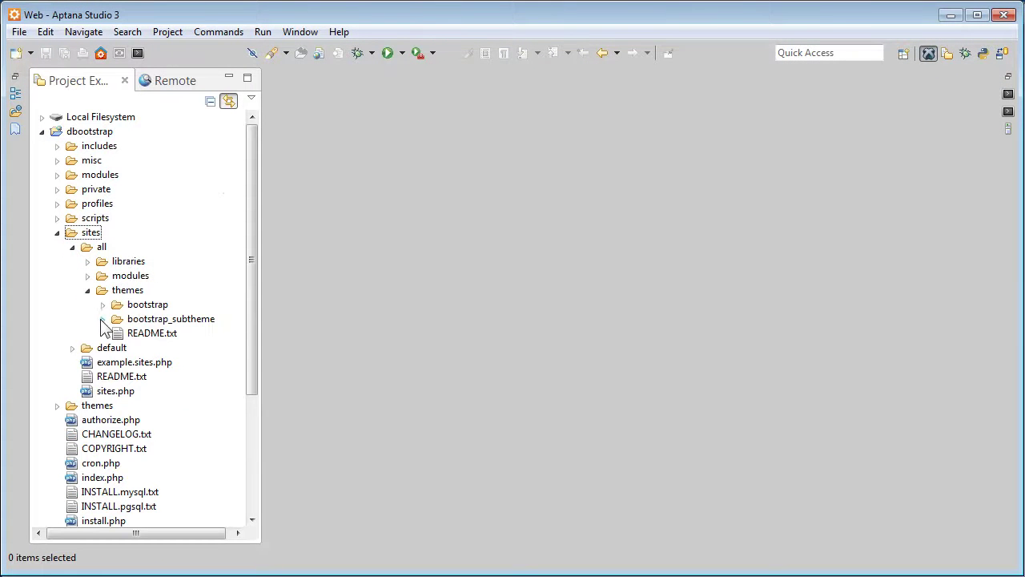
{"action": "left_click", "coordinate": [103, 319]}
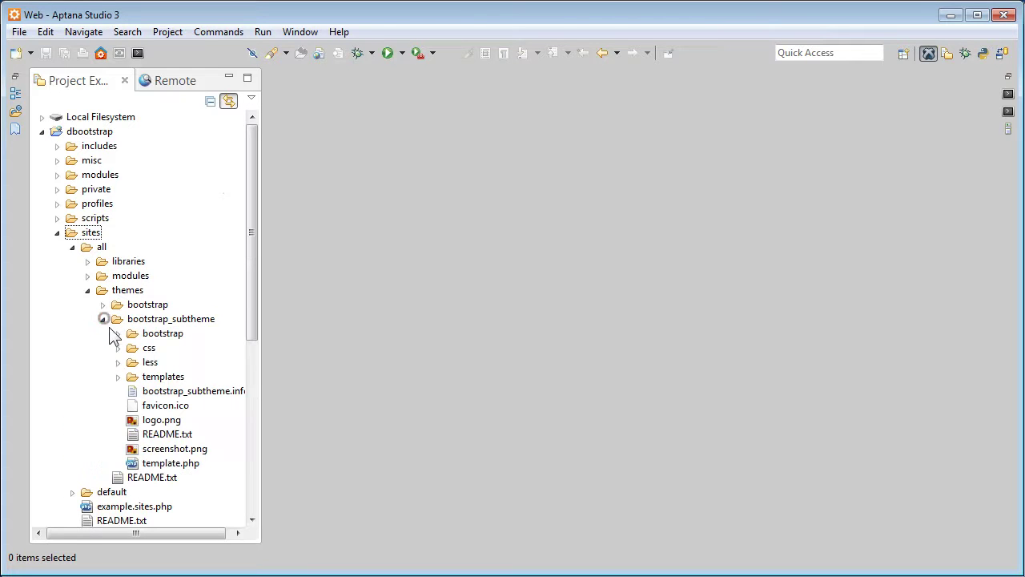
{"action": "left_click", "coordinate": [117, 376]}
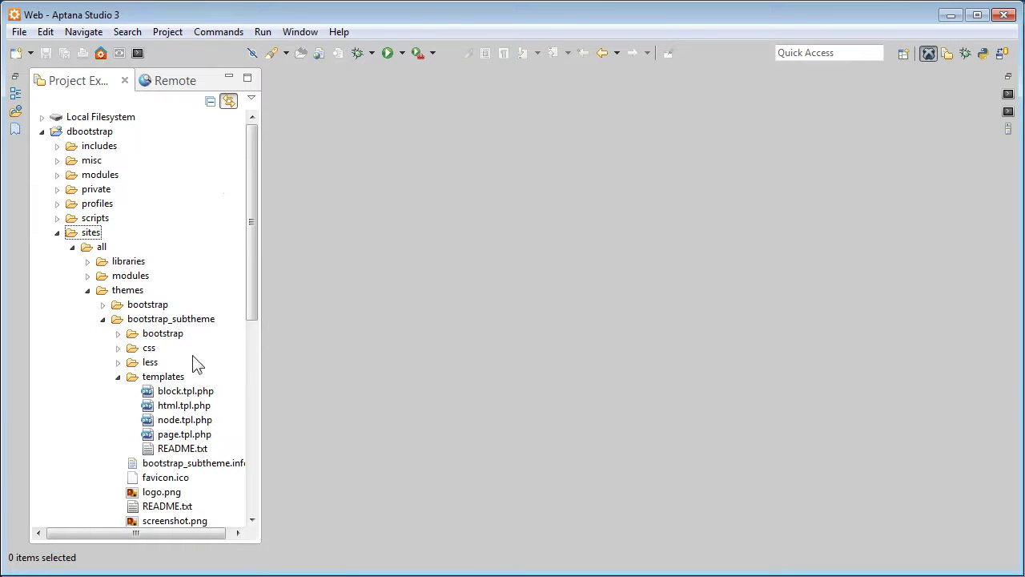
- Create a PHP file from template in the subtheme's templates folder, named views-bootstrap-grid-plugin-style--article--page-2.tpl.php
{"action": "left_click", "coordinate": [172, 377]}
{"action": "right_click", "coordinate": [172, 376]}
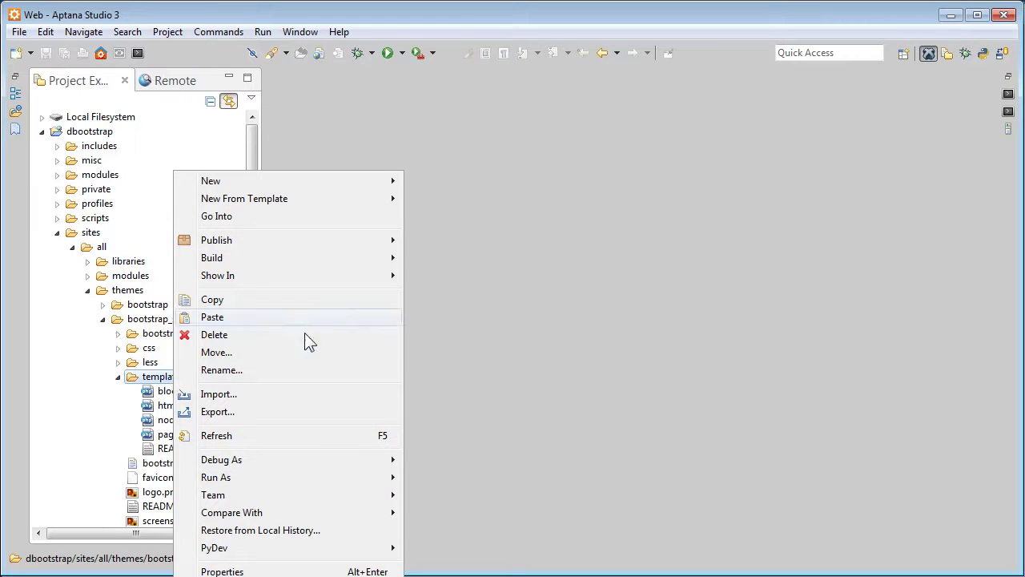
{"action": "mouse_move", "coordinate": [363, 200]}
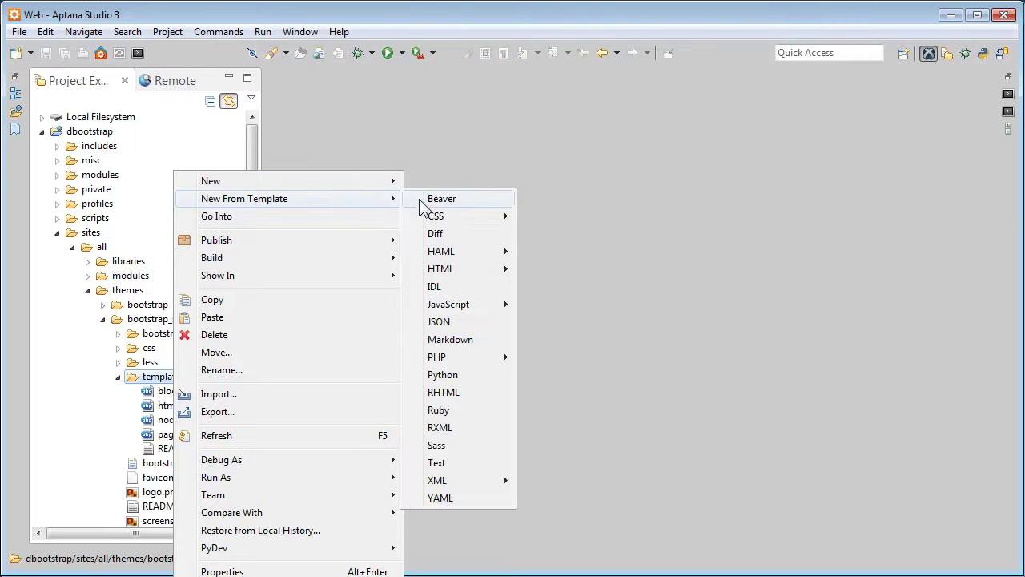
{"action": "mouse_move", "coordinate": [466, 356]}
{"action": "left_click", "coordinate": [561, 382]}
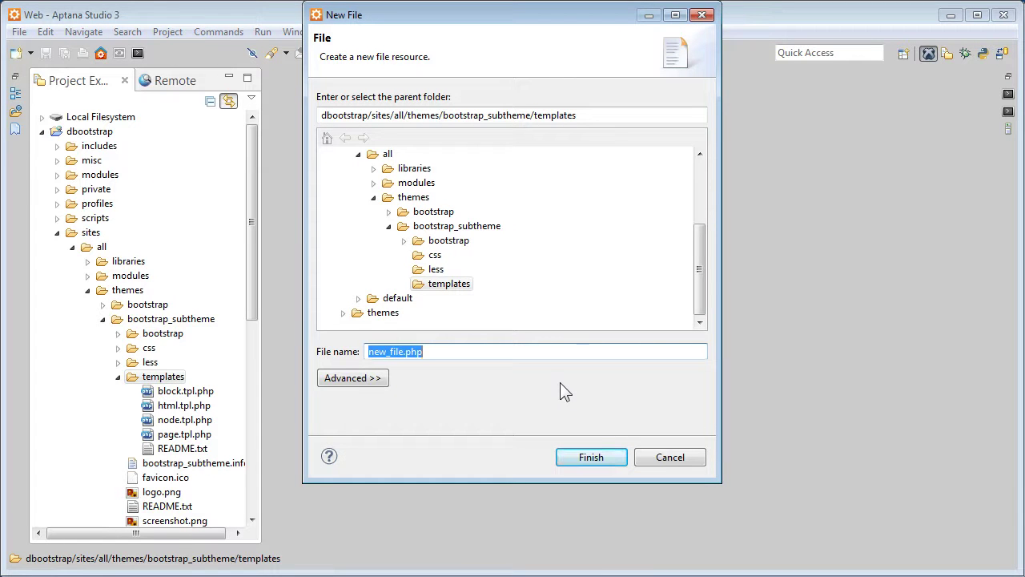
{"action": "key", "text": "ctrl+v"}
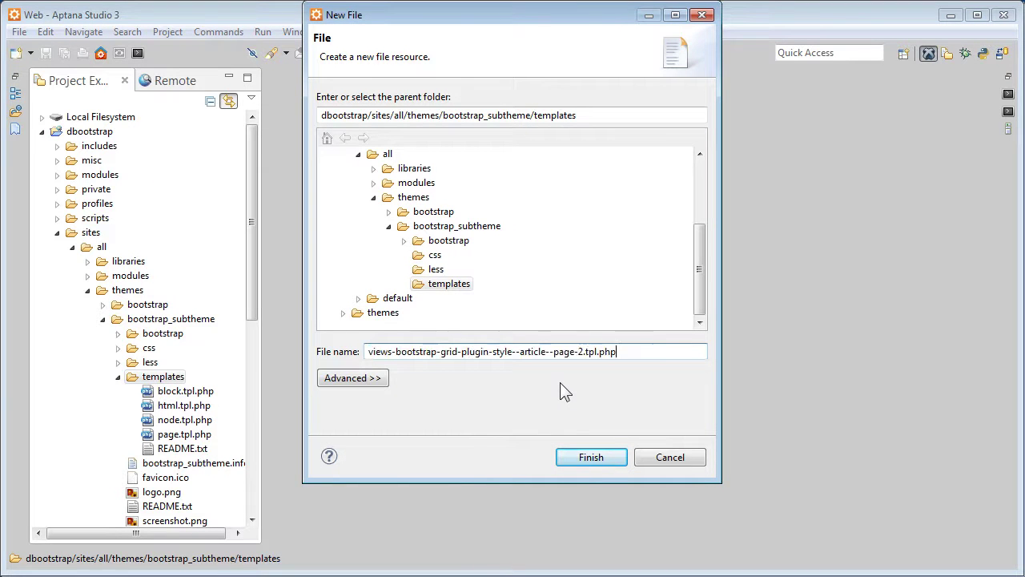
{"action": "left_click", "coordinate": [585, 463]}
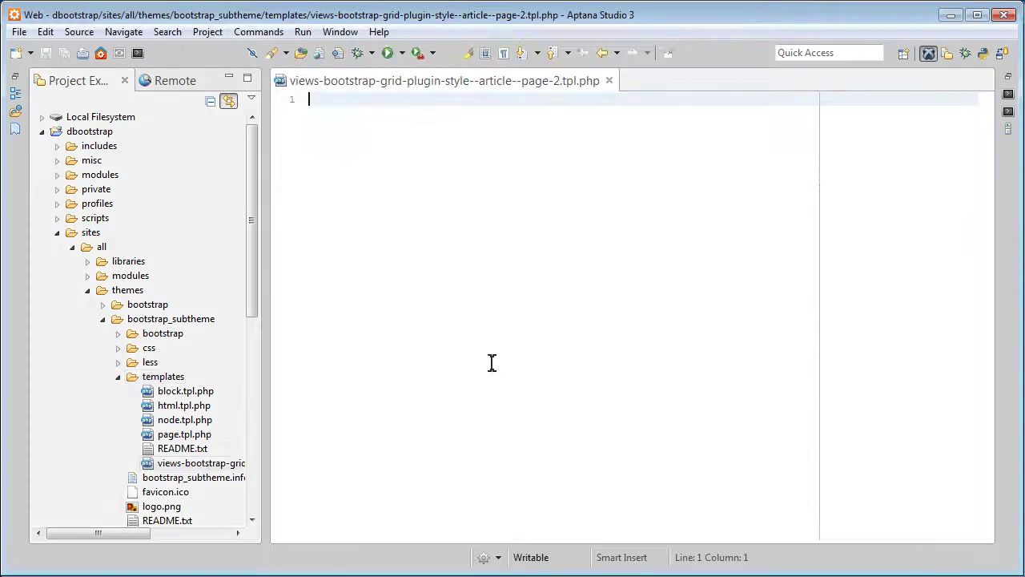
- Copy the default Style output template code from the view's theming information into the new template file in Aptana Studio
{"action": "key", "text": "alt+Tab"}
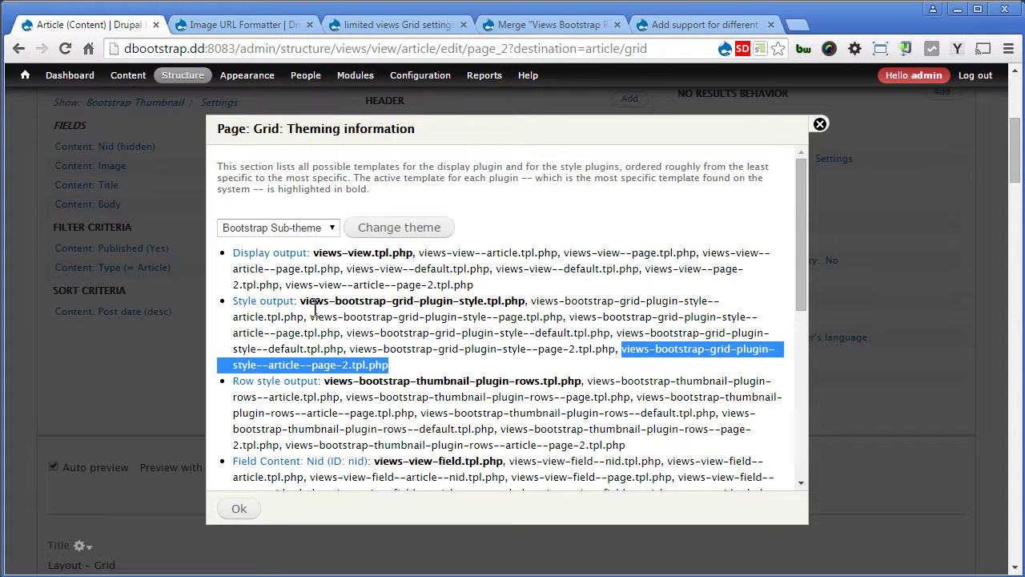
{"action": "left_click", "coordinate": [269, 301]}
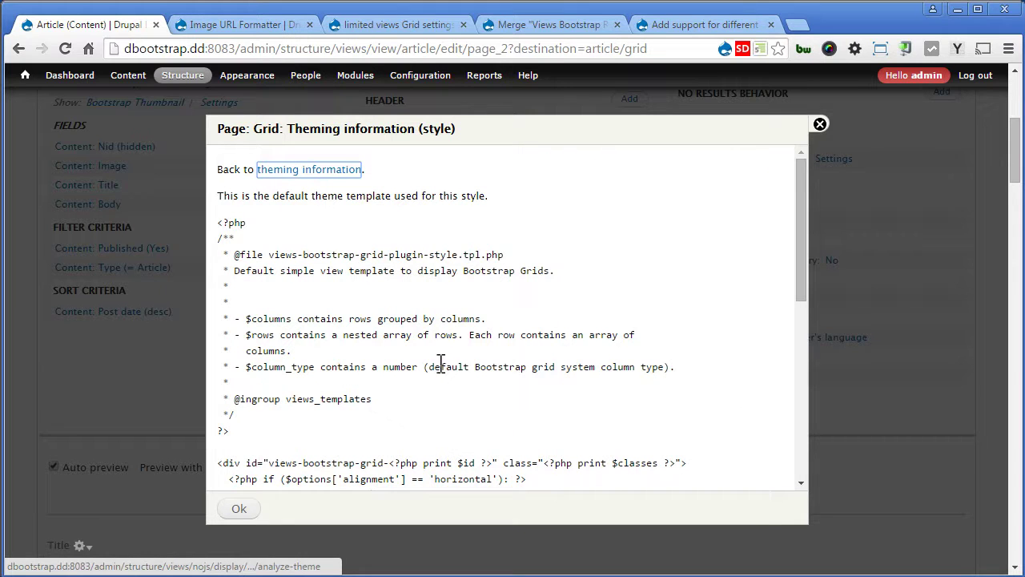
{"action": "left_click_drag", "start_coordinate": [217, 223], "coordinate": [281, 454]}
{"action": "key", "text": "alt+Tab"}
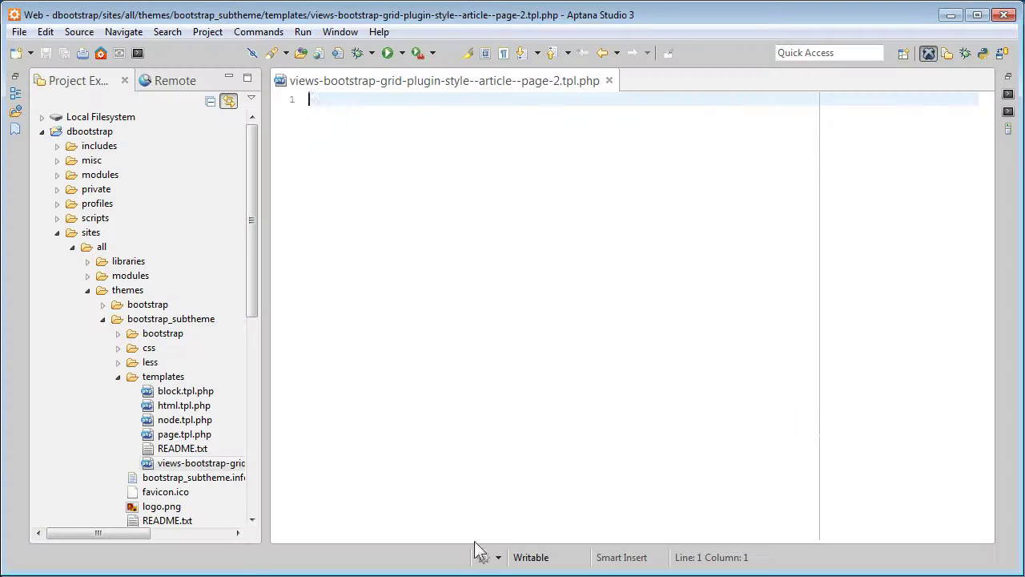
{"action": "key", "text": "ctrl+v"}
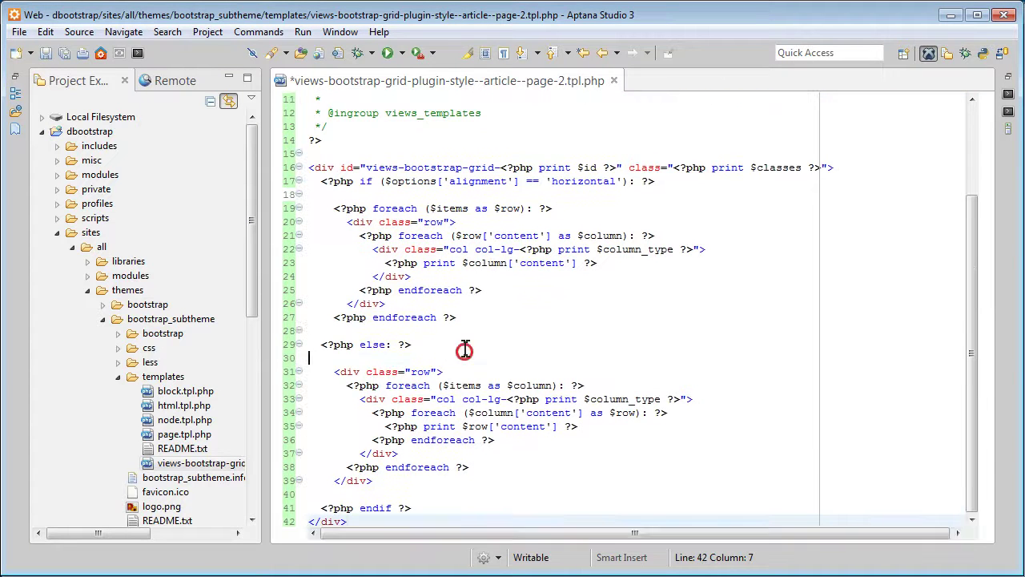
{"action": "left_click", "coordinate": [465, 355]}
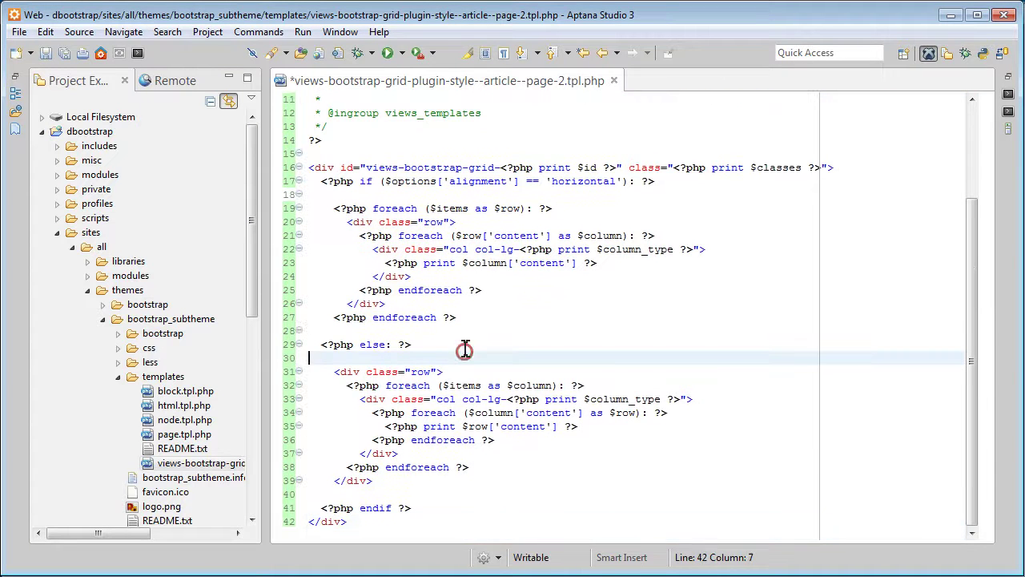
- Change col-lg to col-md in both column div classes on lines 22 and 33 of the template and save the file
{"action": "left_click", "coordinate": [501, 249]}
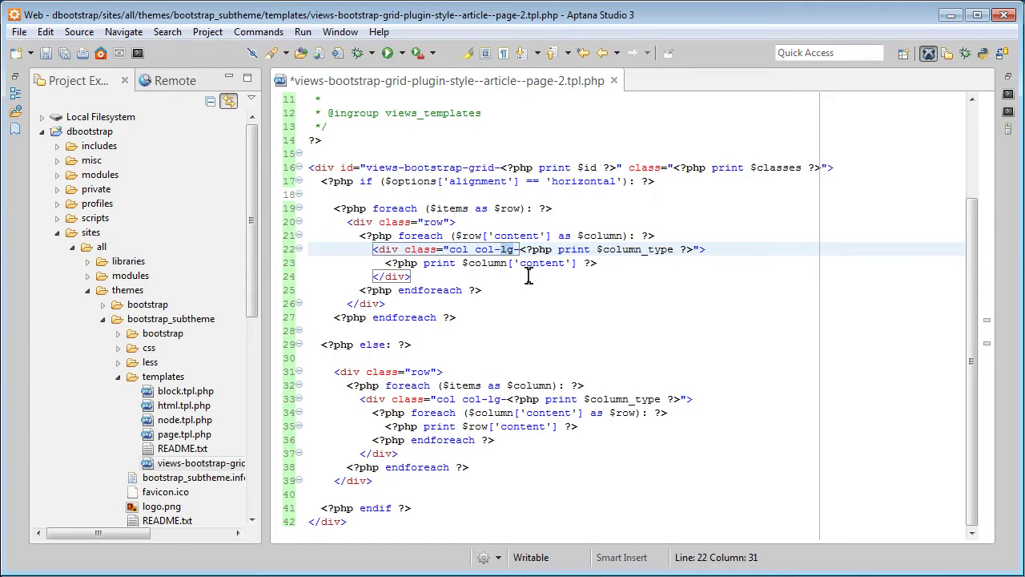
{"action": "type", "text": "md"}
{"action": "left_click", "coordinate": [490, 399]}
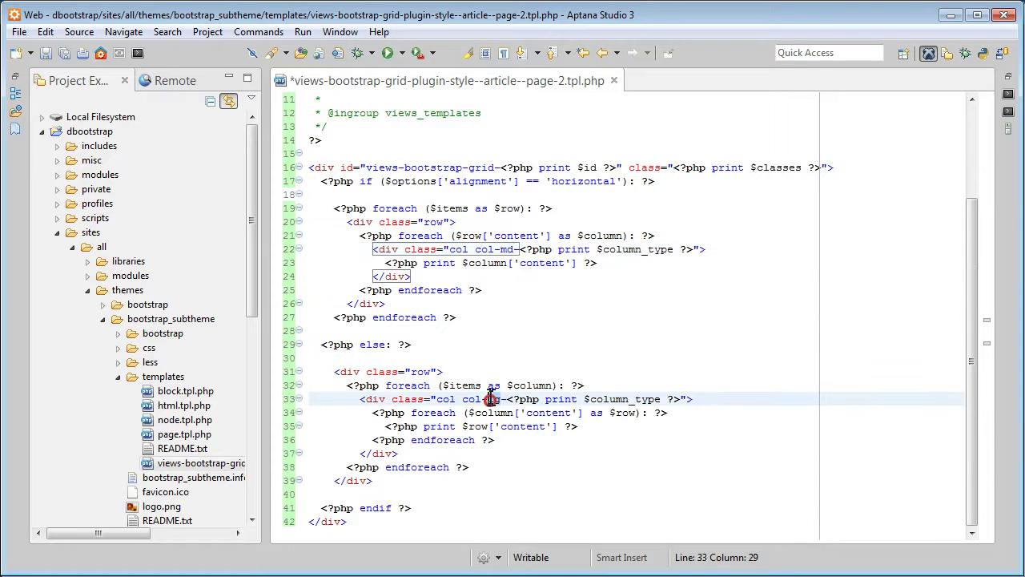
{"action": "type", "text": "md"}
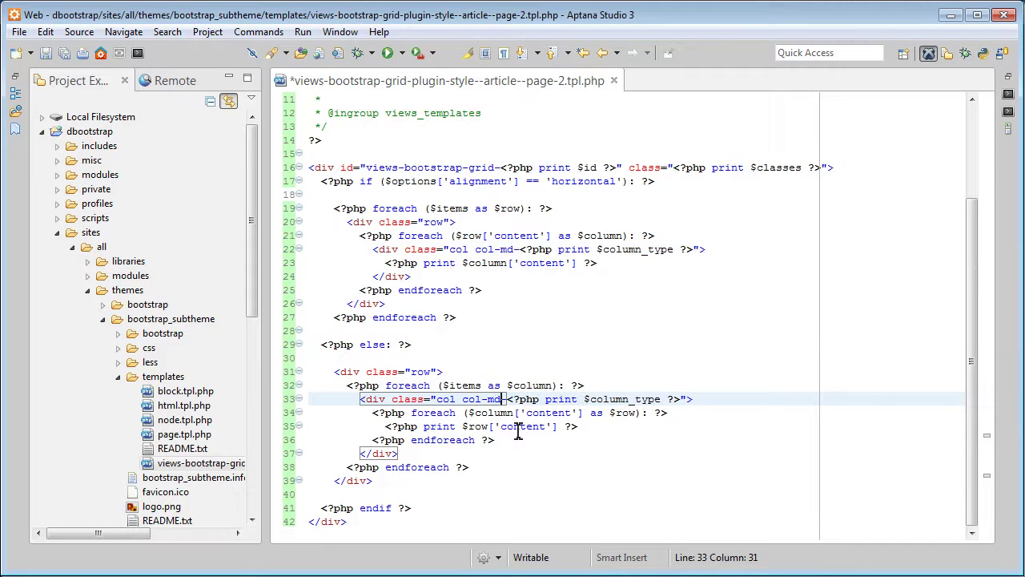
{"action": "key", "text": "ctrl+s"}
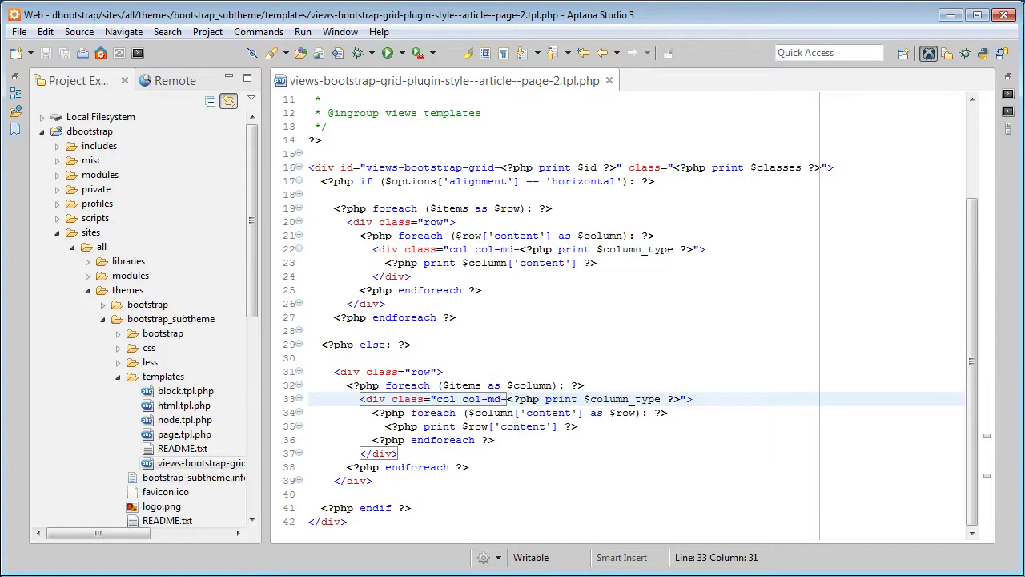
- Switch to Chrome and rescan the template files from the Grid page display's theming information
{"action": "key", "text": "alt+Tab"}
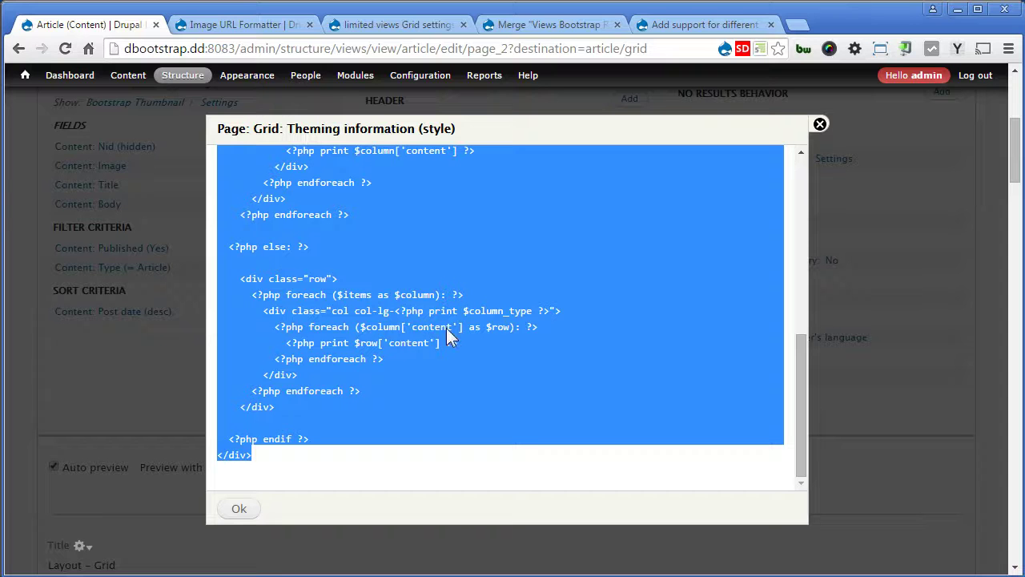
{"action": "left_click", "coordinate": [239, 508]}
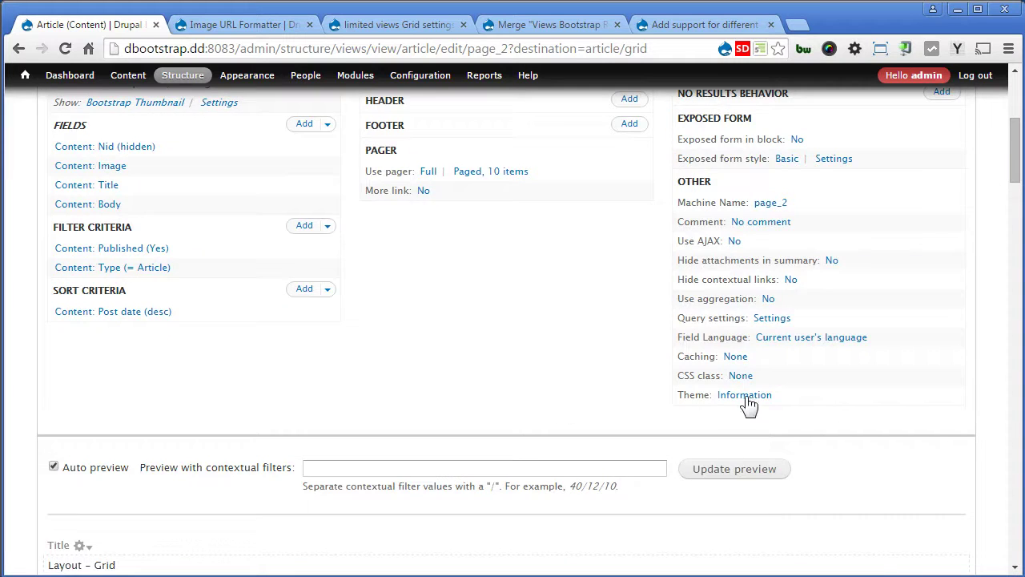
{"action": "left_click", "coordinate": [745, 395]}
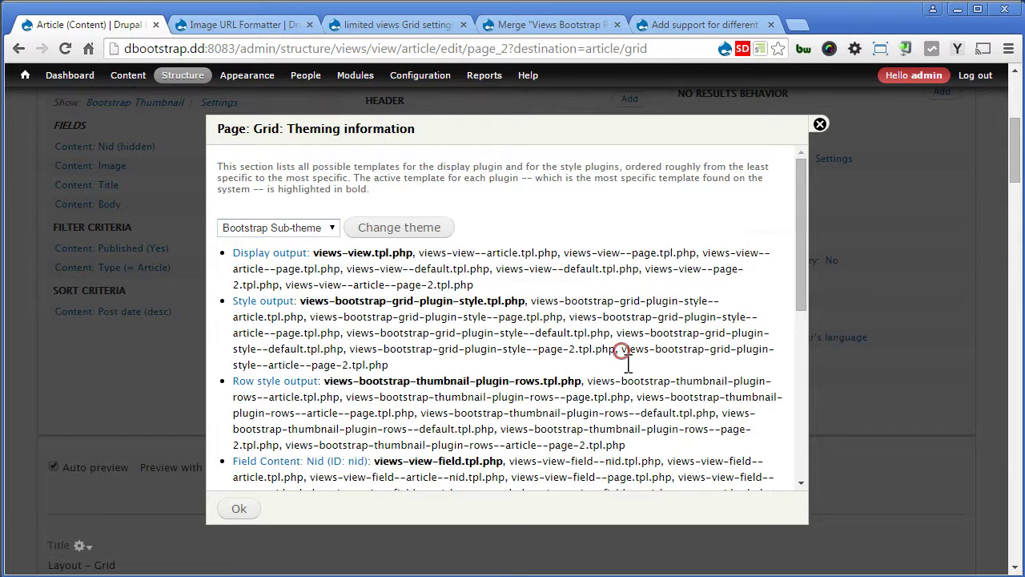
{"action": "left_click_drag", "start_coordinate": [619, 353], "coordinate": [622, 367]}
{"action": "left_click_drag", "start_coordinate": [800, 286], "coordinate": [812, 457]}
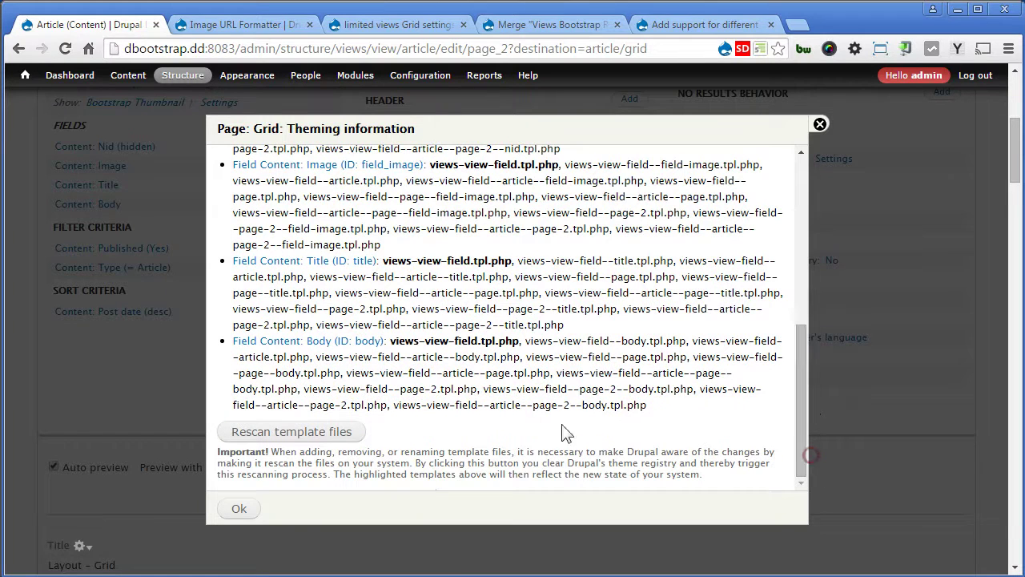
{"action": "left_click", "coordinate": [339, 440]}
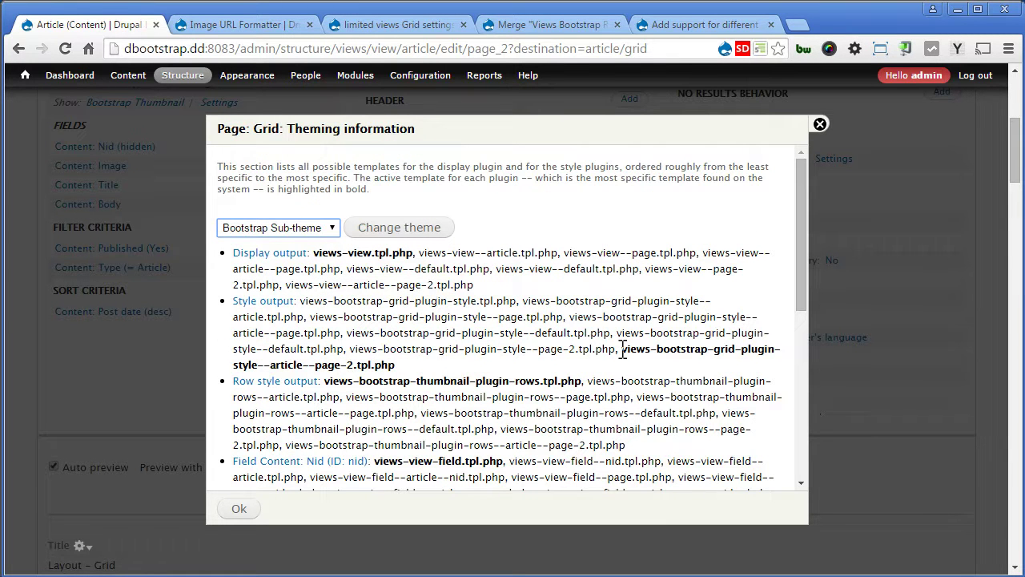
- Check the active Style output template, close the theming information and save the Article view
{"action": "left_click_drag", "start_coordinate": [623, 350], "coordinate": [630, 362]}
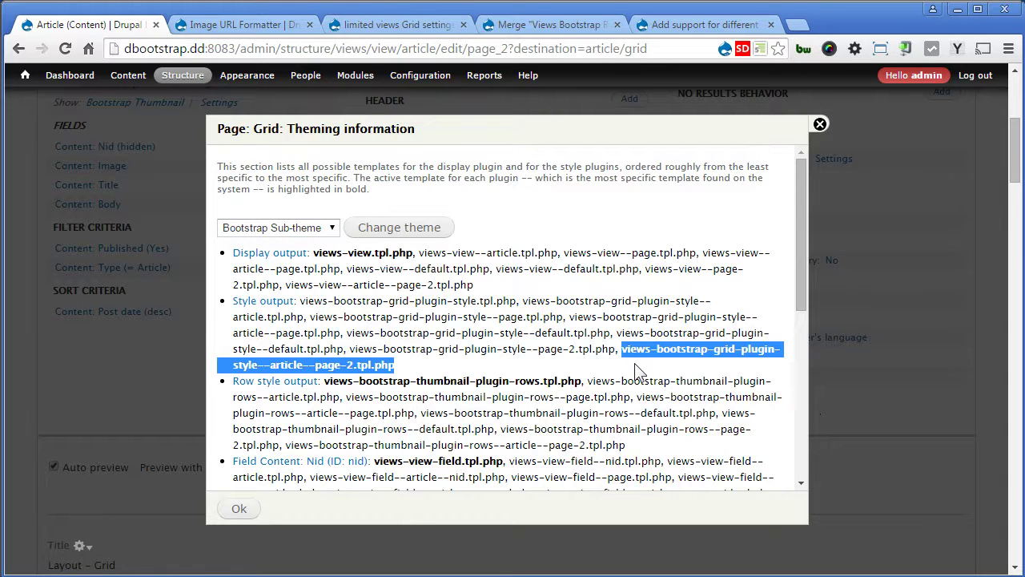
{"action": "left_click", "coordinate": [242, 510]}
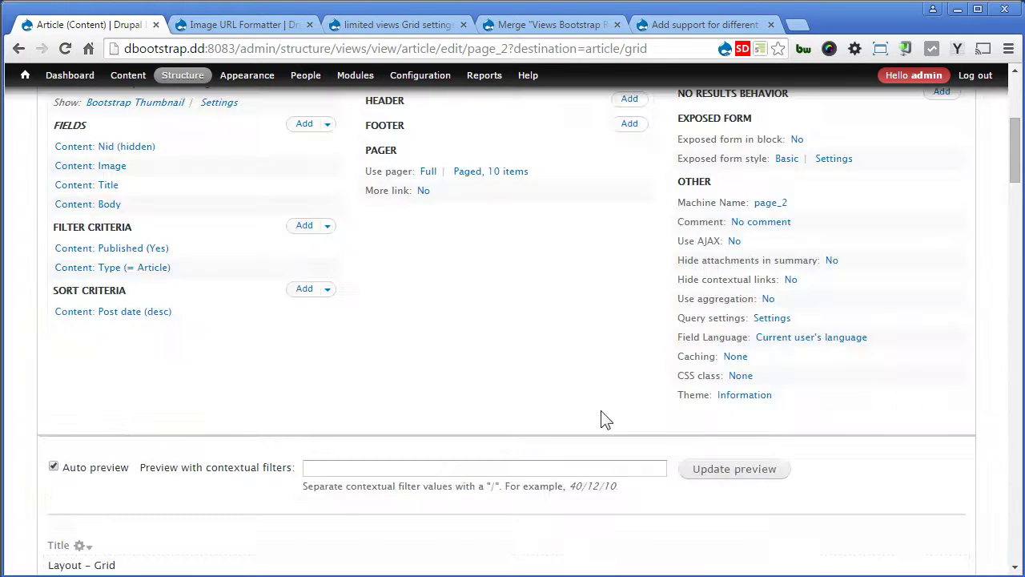
{"action": "left_click_drag", "start_coordinate": [1018, 178], "coordinate": [1018, 124]}
{"action": "left_click", "coordinate": [869, 174]}
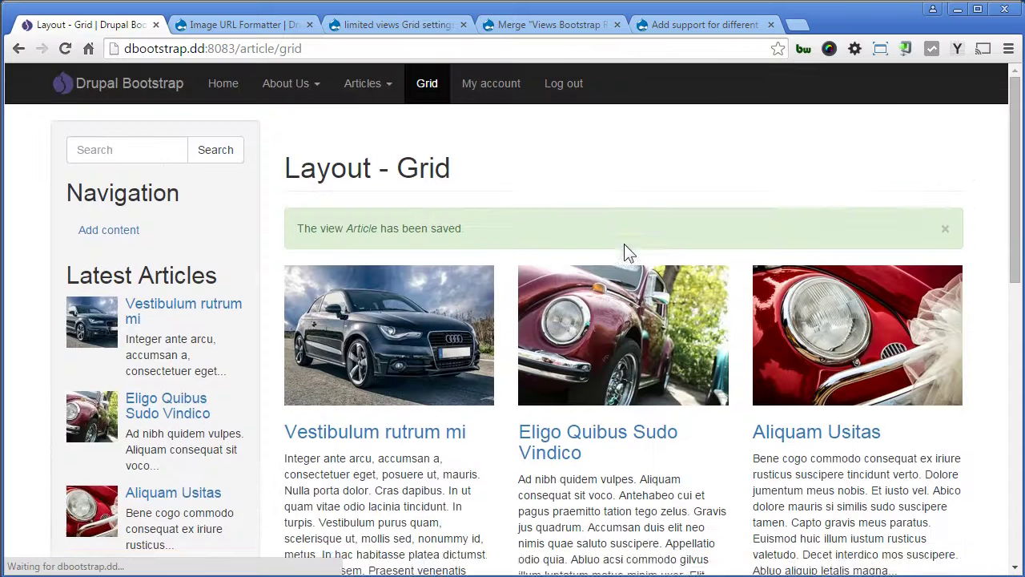
- Inspect the markup around the second article image on the Grid page to check the column div classes
{"action": "right_click", "coordinate": [620, 333]}
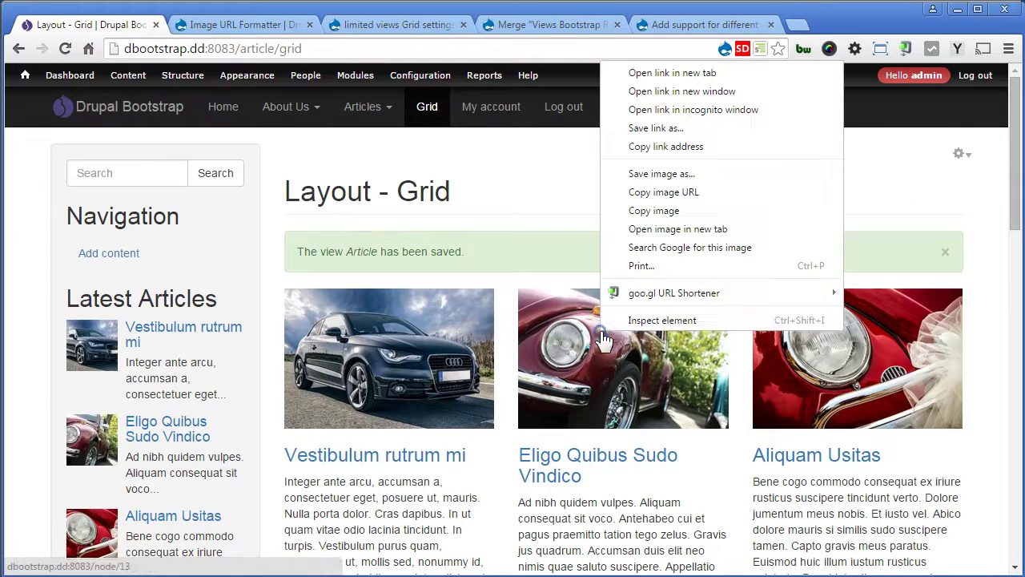
{"action": "left_click", "coordinate": [626, 323]}
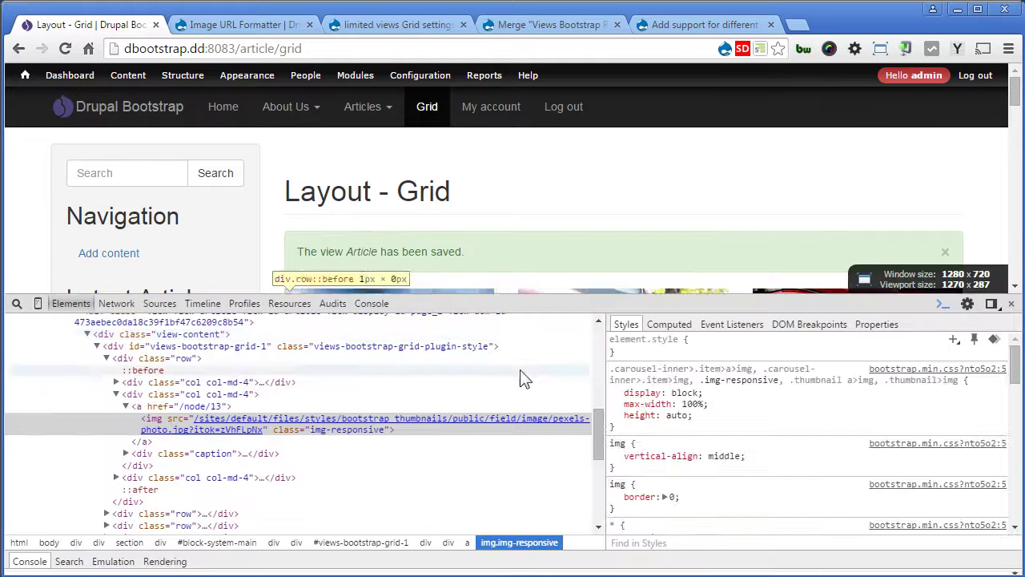
{"action": "left_click", "coordinate": [228, 383]}
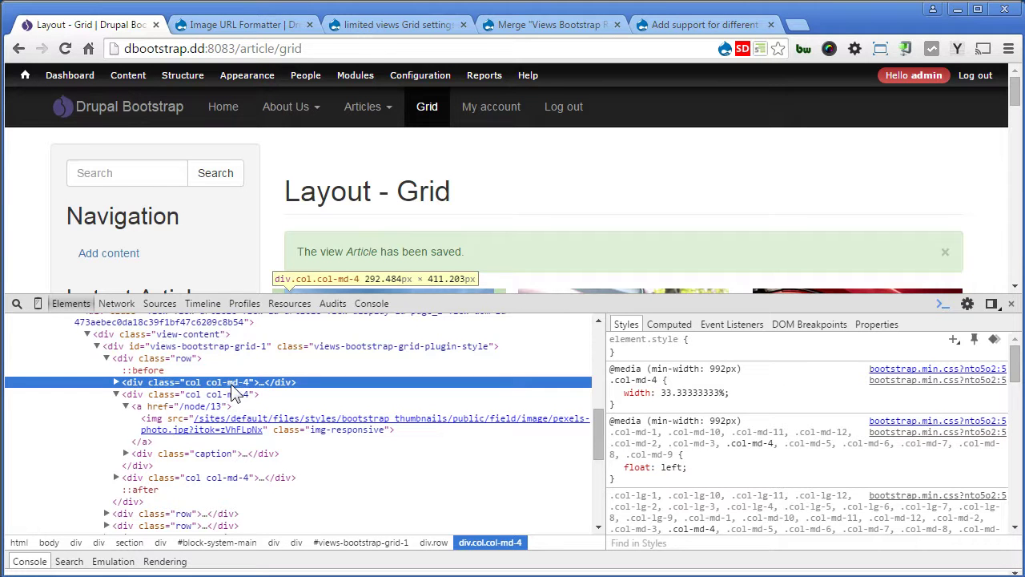
{"action": "left_click", "coordinate": [1011, 303]}
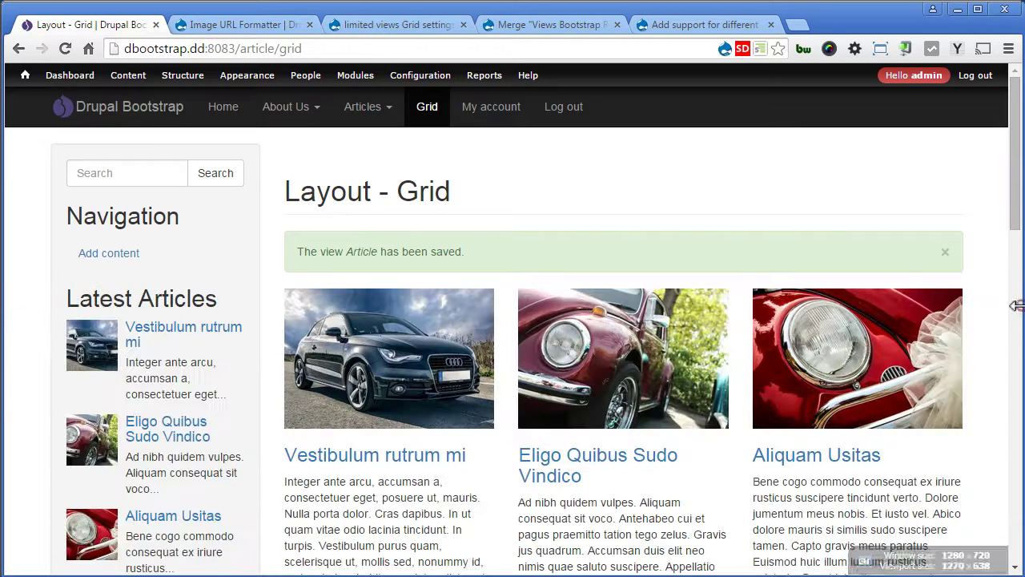
- Narrow the browser window to check how the article grid responds, and restore the window to its full size
{"action": "left_click_drag", "start_coordinate": [1014, 308], "coordinate": [833, 326]}
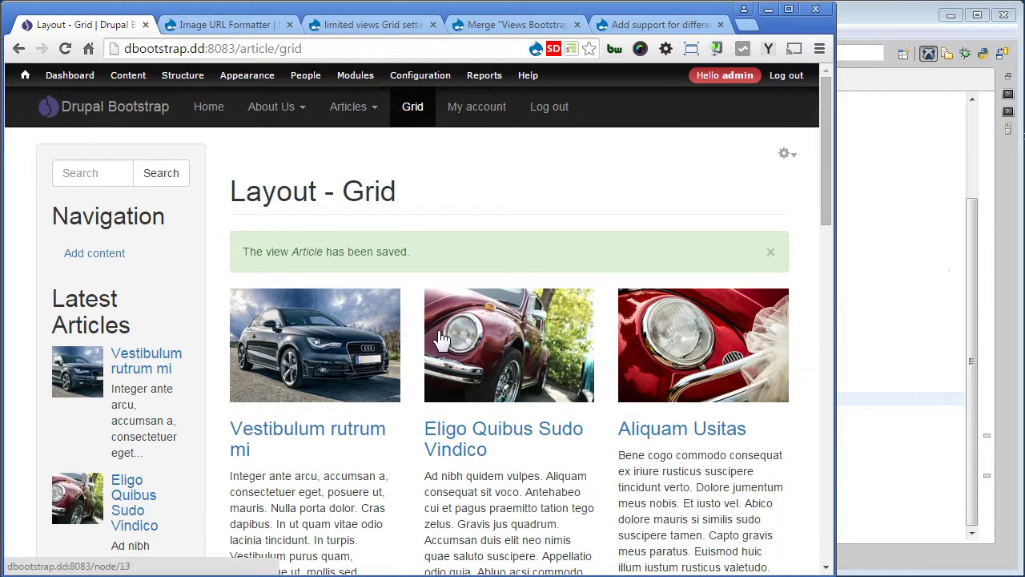
{"action": "left_click", "coordinate": [690, 49]}
{"action": "left_click", "coordinate": [621, 469]}
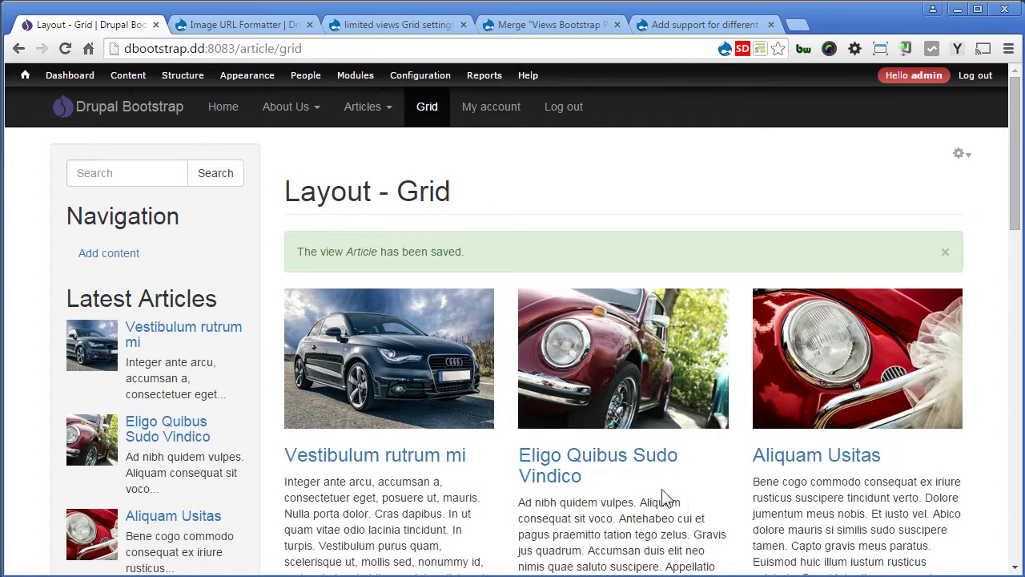
- In Aptana Studio, add the col-sm-6 class before col-md- in the horizontal layout's column div on line 22
{"action": "key", "text": "alt+Tab"}
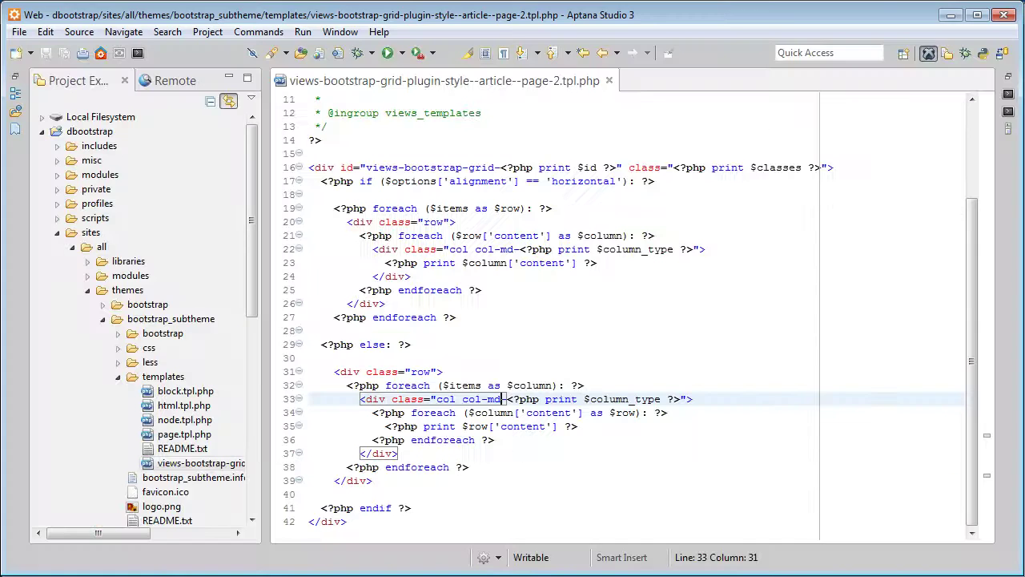
{"action": "left_click", "coordinate": [569, 346]}
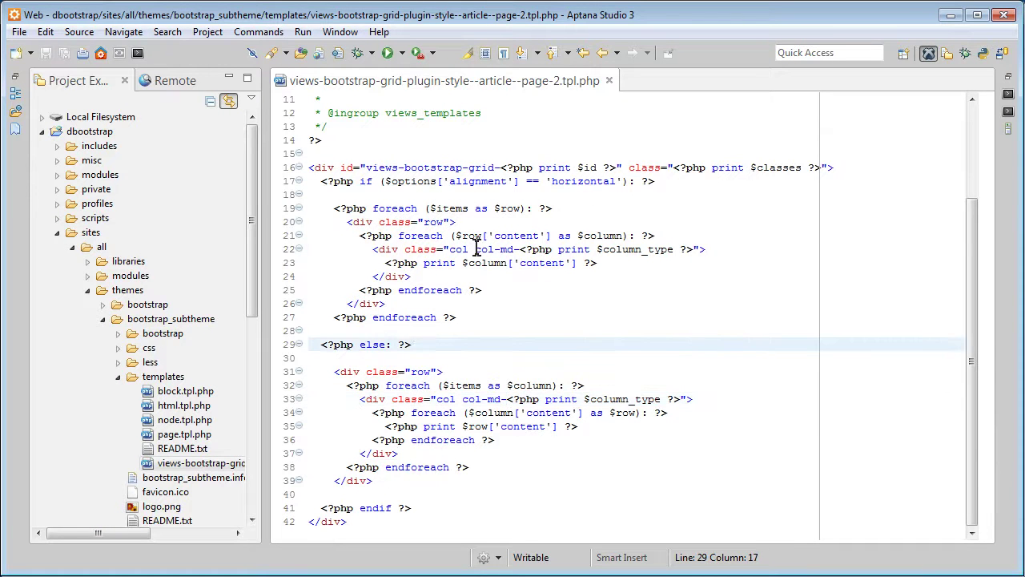
{"action": "left_click", "coordinate": [473, 249]}
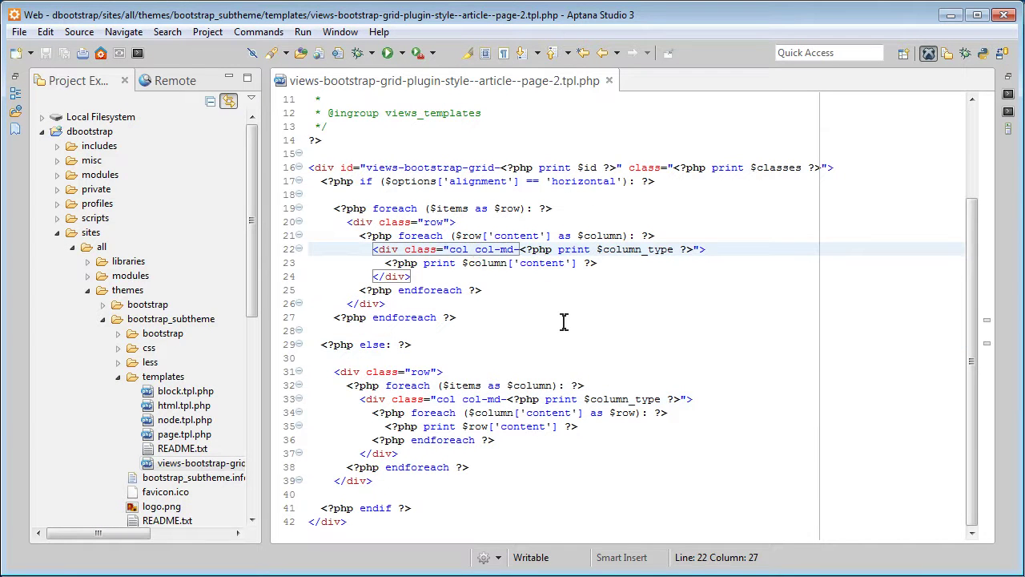
{"action": "type", "text": "col-"}
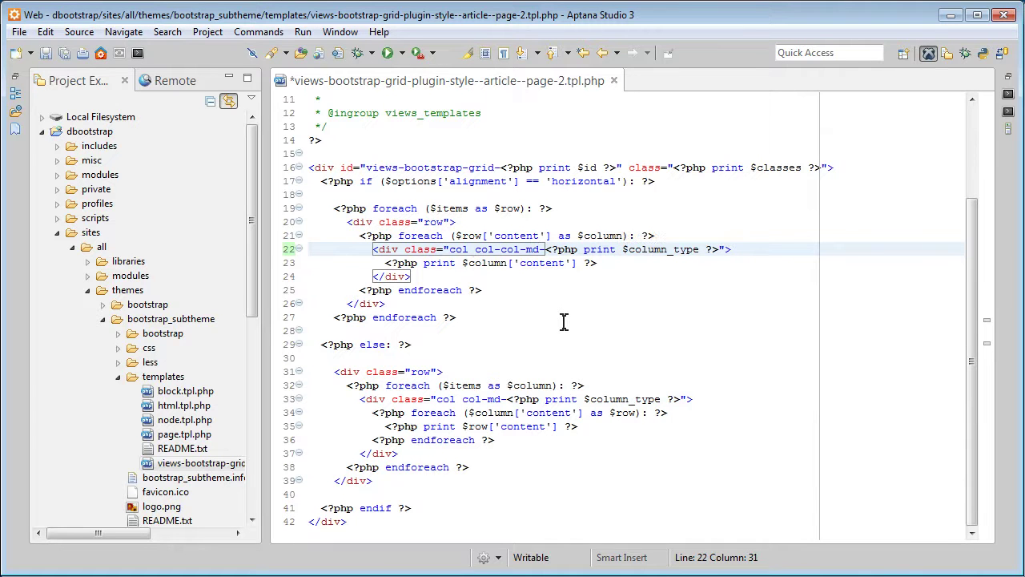
{"action": "type", "text": "sm-"}
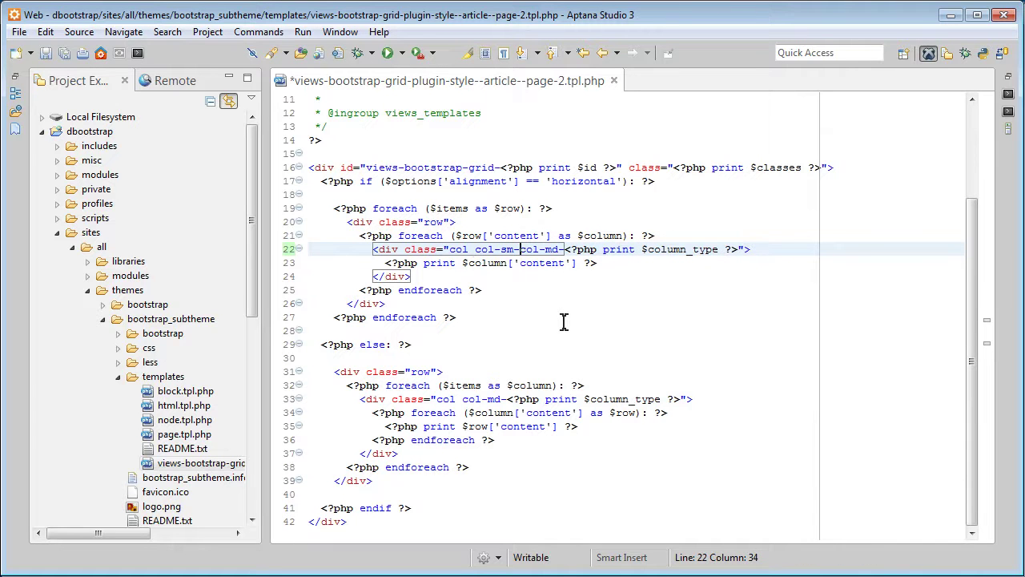
{"action": "type", "text": "6"}
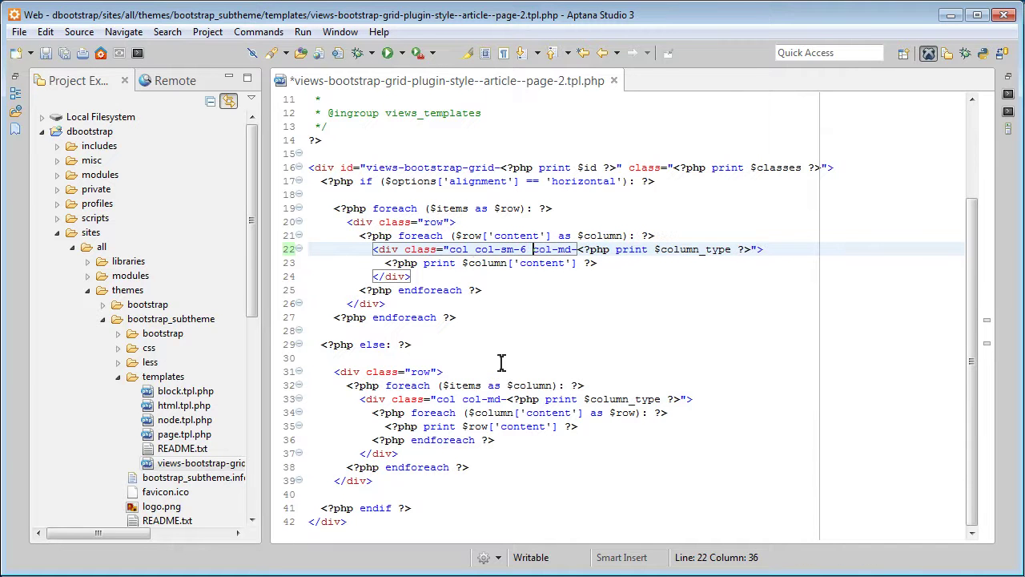
- Add the col-sm-6 class before col-md- in the column div on line 33 and save the template
{"action": "left_click", "coordinate": [468, 399]}
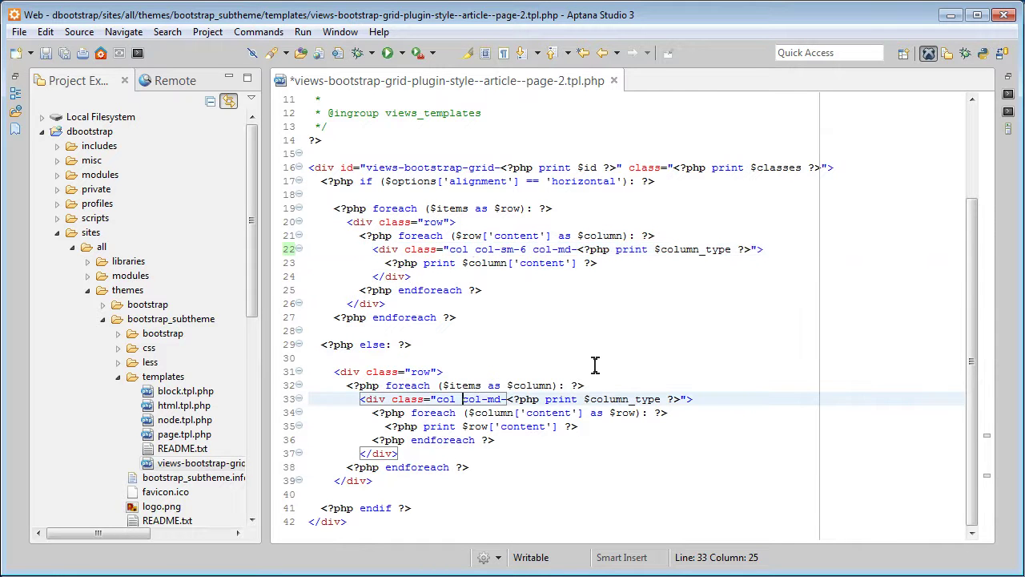
{"action": "type", "text": "col-sm-"}
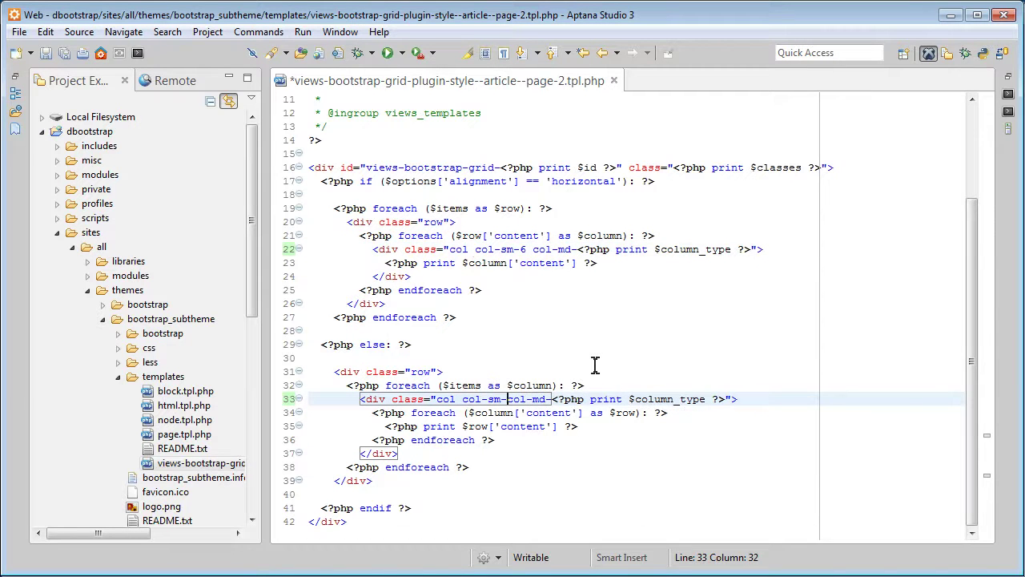
{"action": "type", "text": "6"}
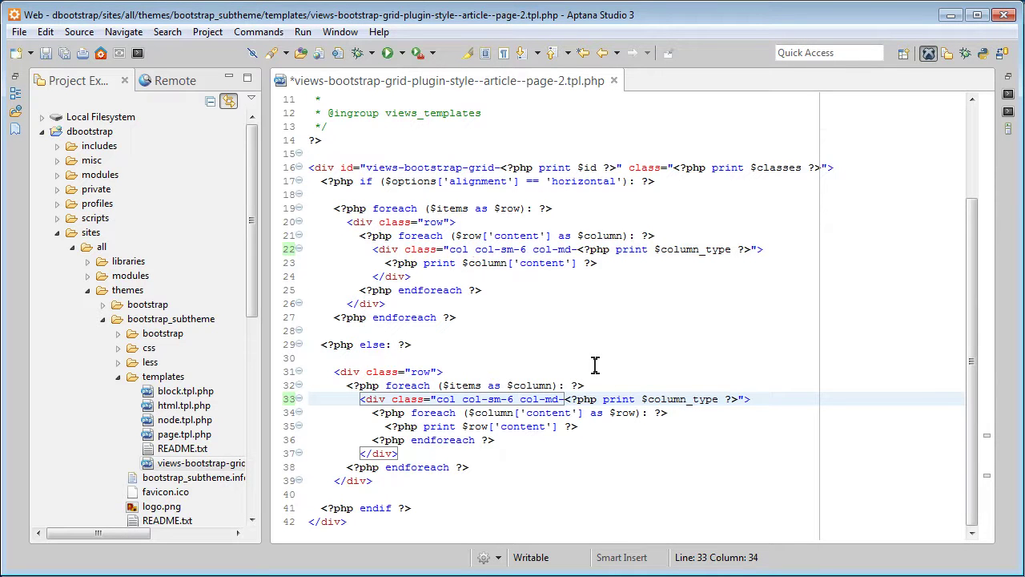
{"action": "key", "text": "ctrl+s"}
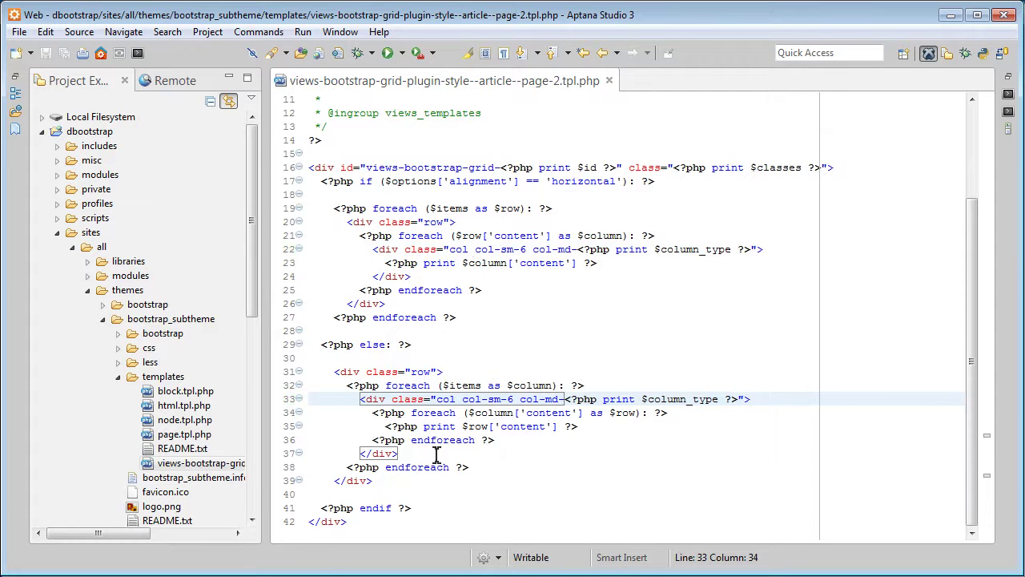
- Reload the Grid page in Chrome and inspect an article image's parent column div to check its classes
{"action": "key", "text": "alt+Tab"}
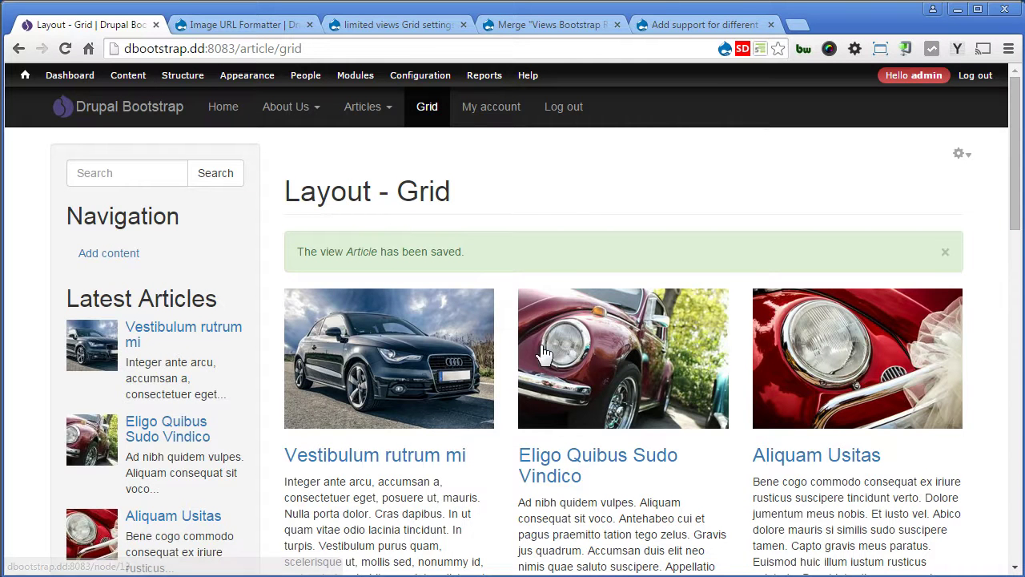
{"action": "key", "text": "F5"}
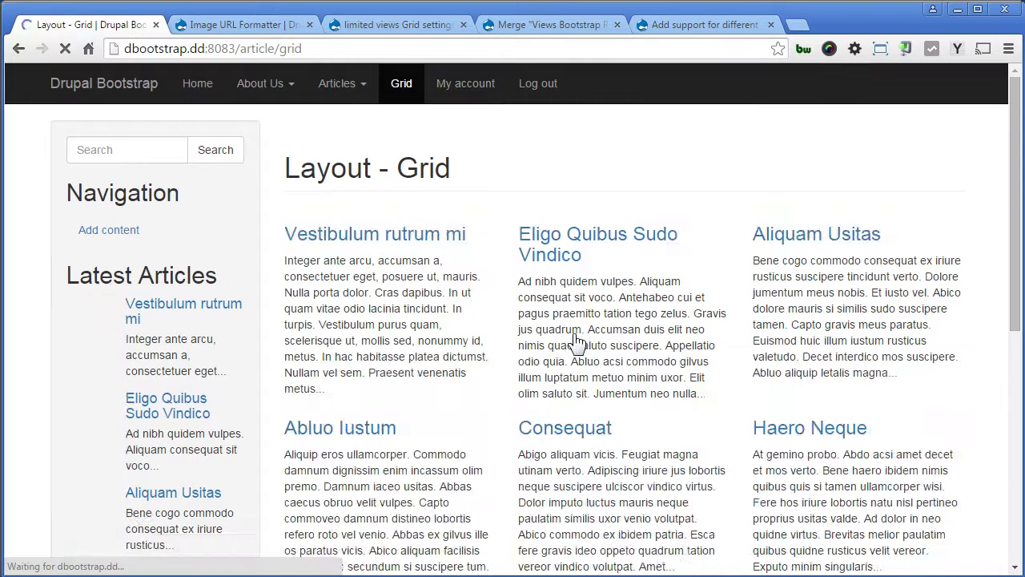
{"action": "right_click", "coordinate": [570, 307]}
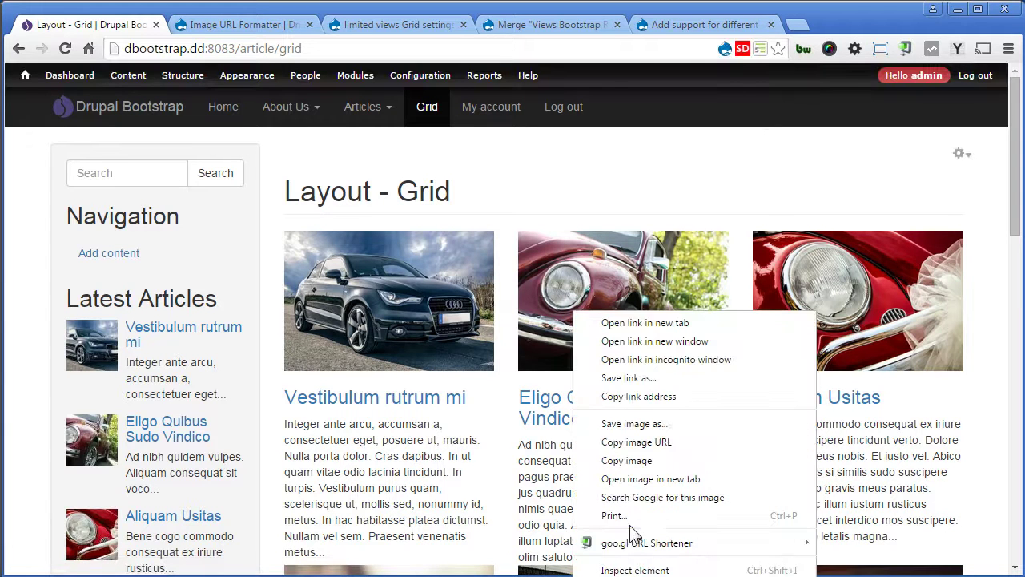
{"action": "left_click", "coordinate": [641, 570]}
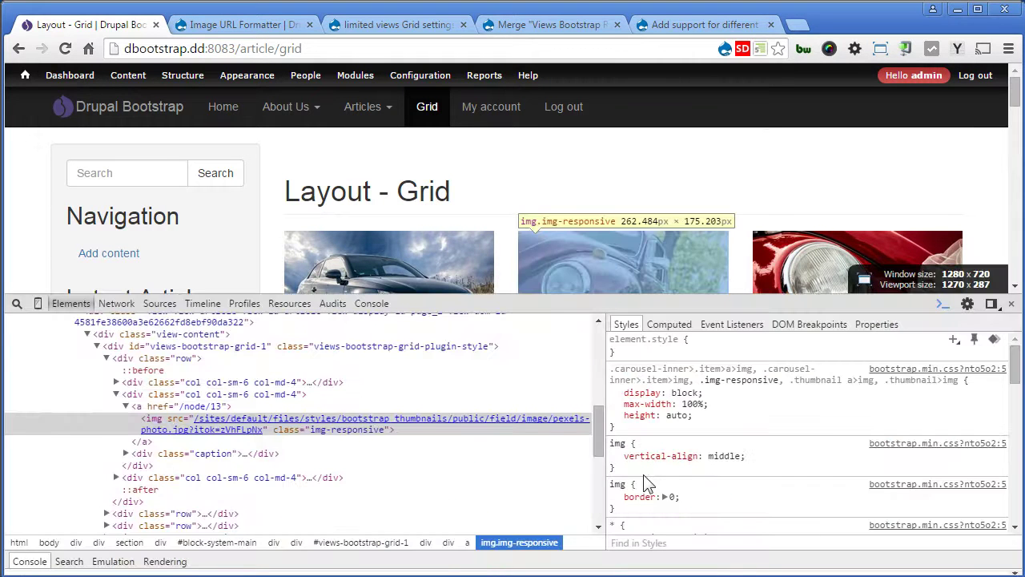
{"action": "left_click", "coordinate": [116, 394]}
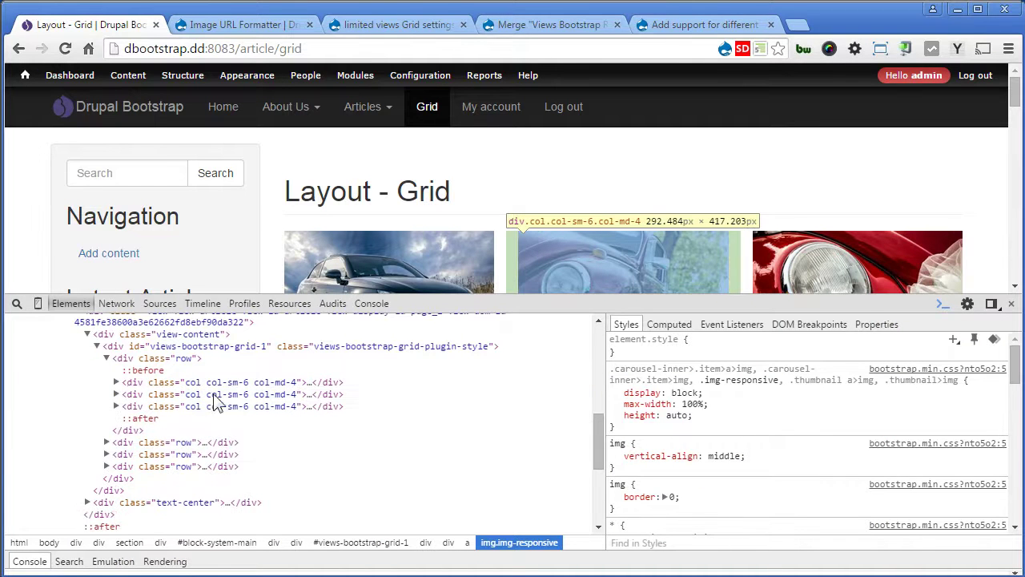
{"action": "left_click", "coordinate": [1012, 310]}
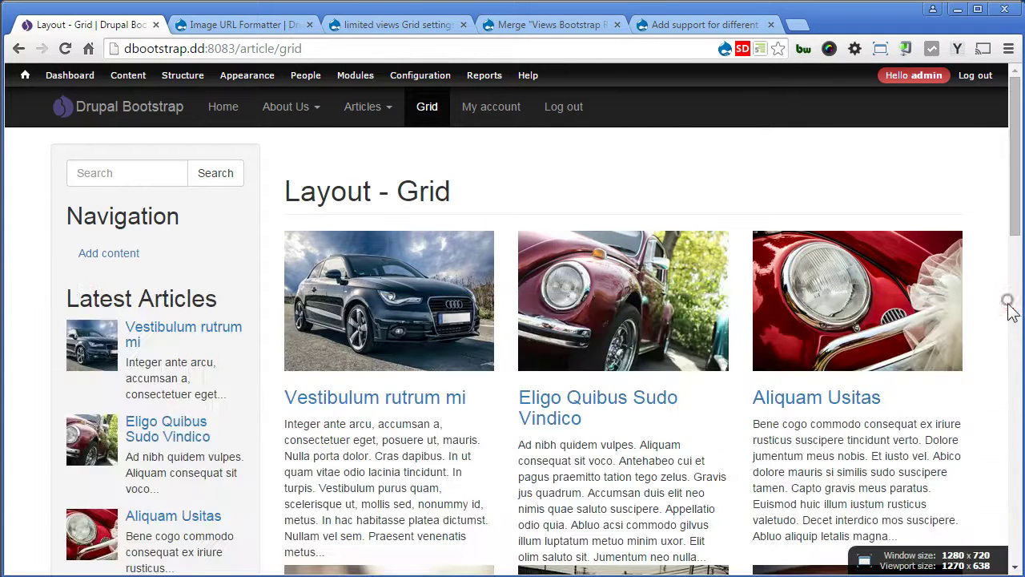
- Narrow the browser window to tablet width and examine how the article columns wrap further down the page
{"action": "left_click_drag", "start_coordinate": [1015, 320], "coordinate": [752, 328]}
{"action": "left_click_drag", "start_coordinate": [748, 160], "coordinate": [744, 244]}
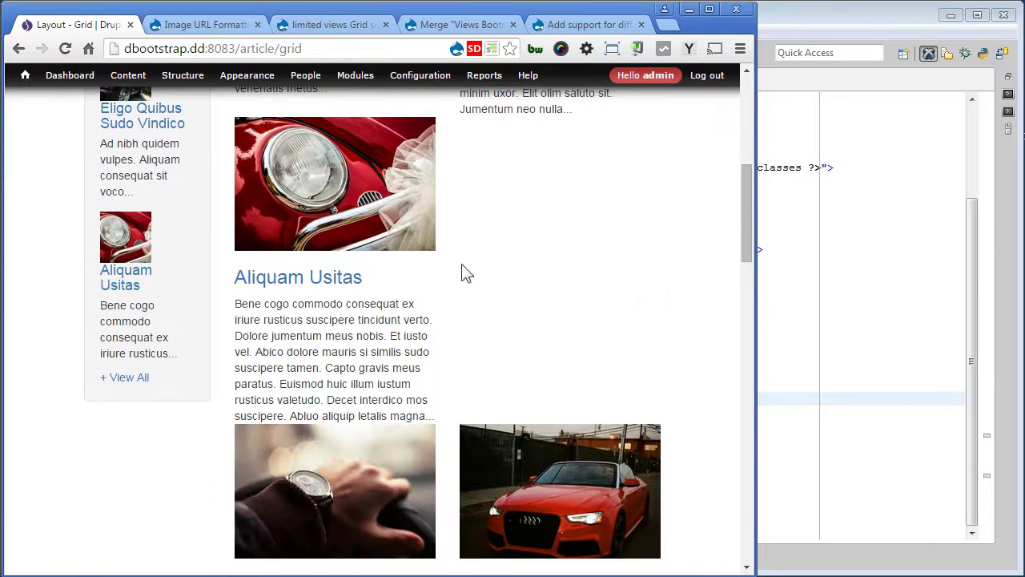
- Inspect the Aliquam Usitas image in the developer tools and examine how the column divs are grouped in the first two rows
{"action": "right_click", "coordinate": [348, 216]}
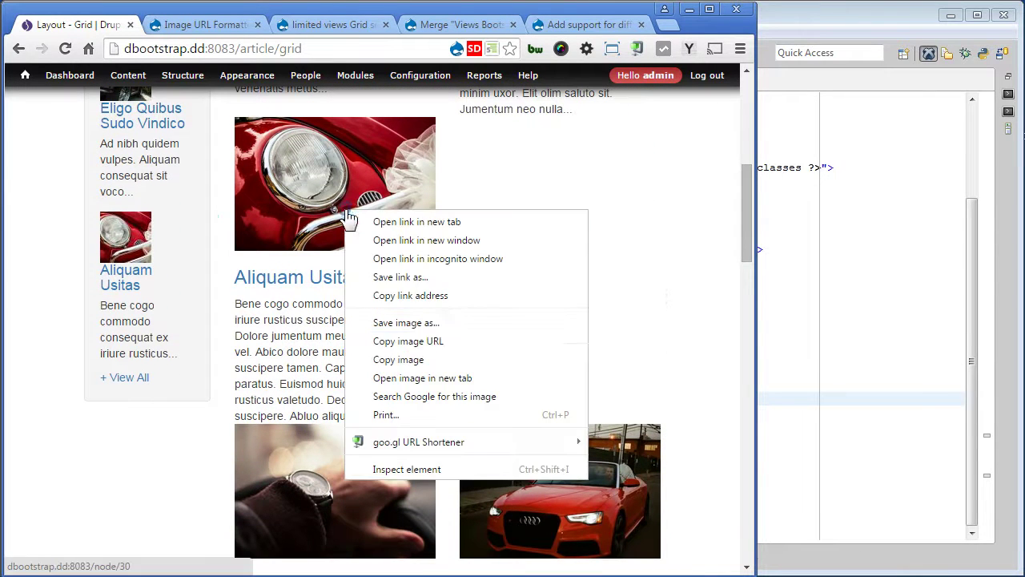
{"action": "left_click", "coordinate": [417, 467]}
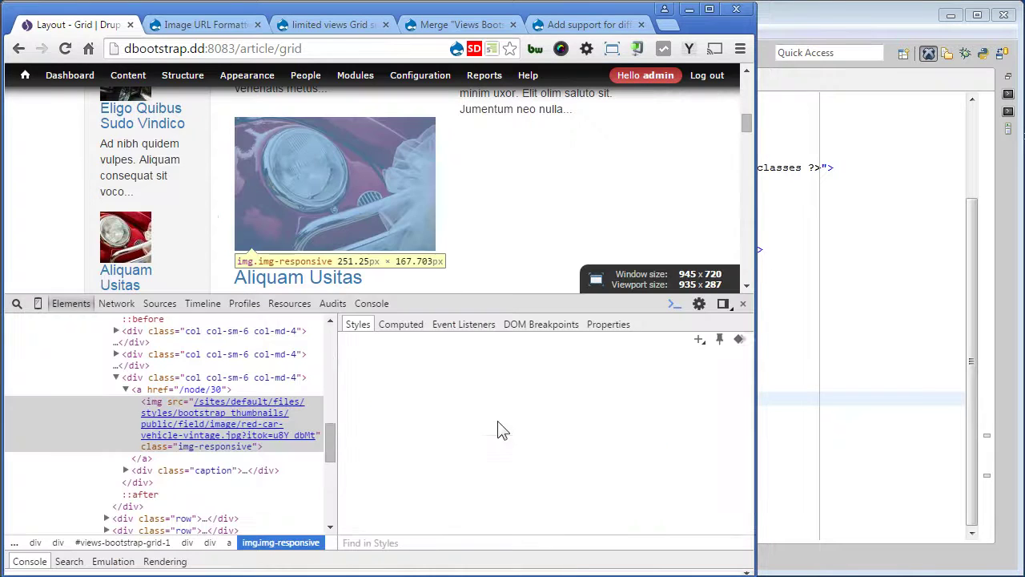
{"action": "left_click_drag", "start_coordinate": [336, 404], "coordinate": [505, 405]}
{"action": "scroll", "coordinate": [382, 393], "scroll_direction": "up", "scroll_amount": 4}
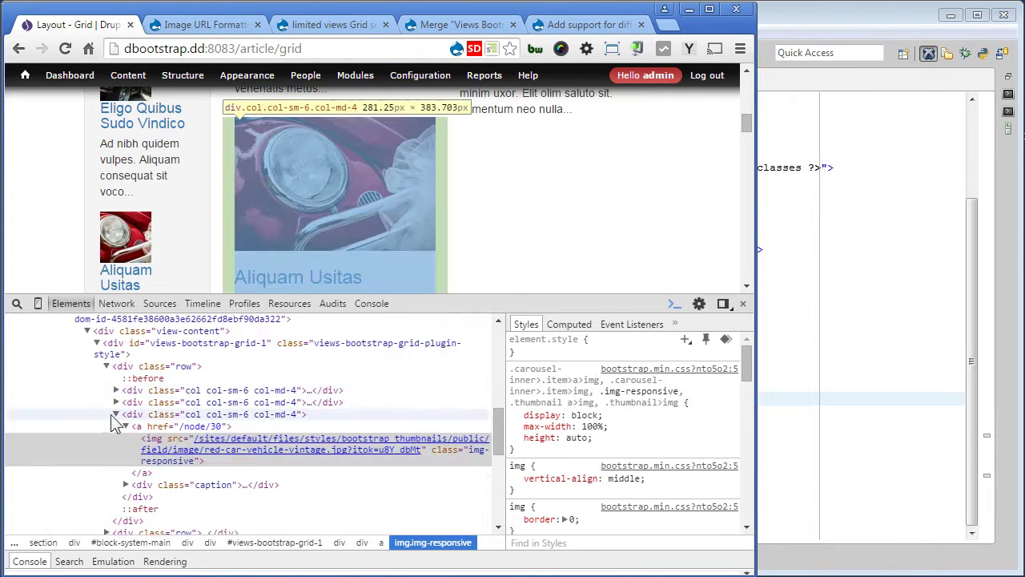
{"action": "left_click", "coordinate": [116, 414]}
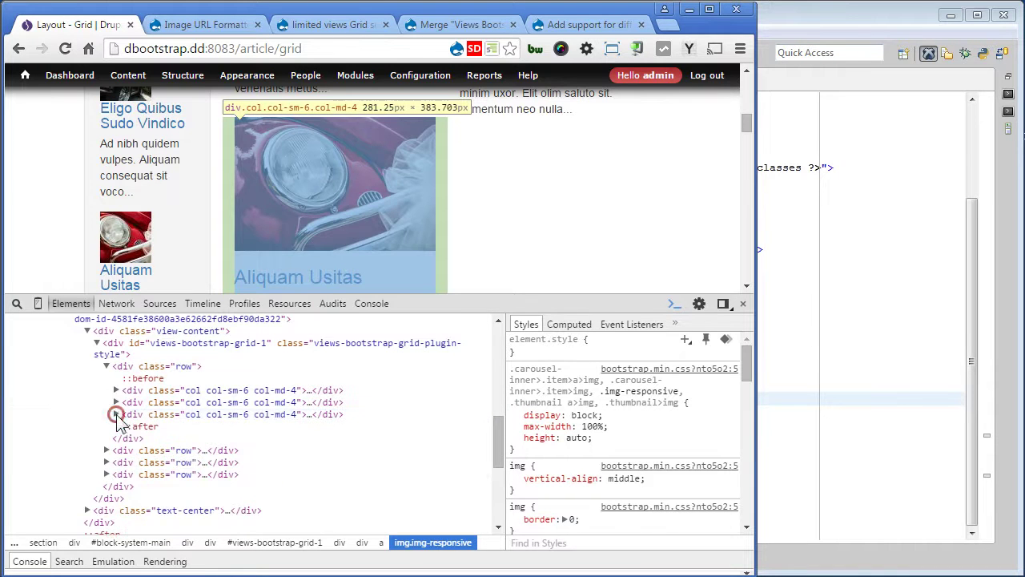
{"action": "left_click", "coordinate": [106, 451]}
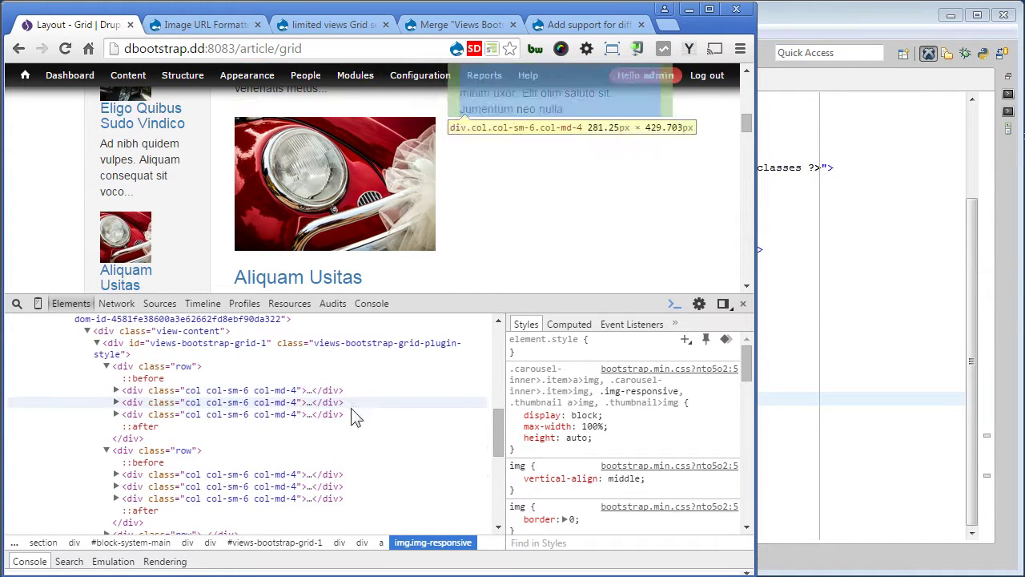
{"action": "key", "text": "Left"}
{"action": "key", "text": "Left"}
{"action": "key", "text": "Left"}
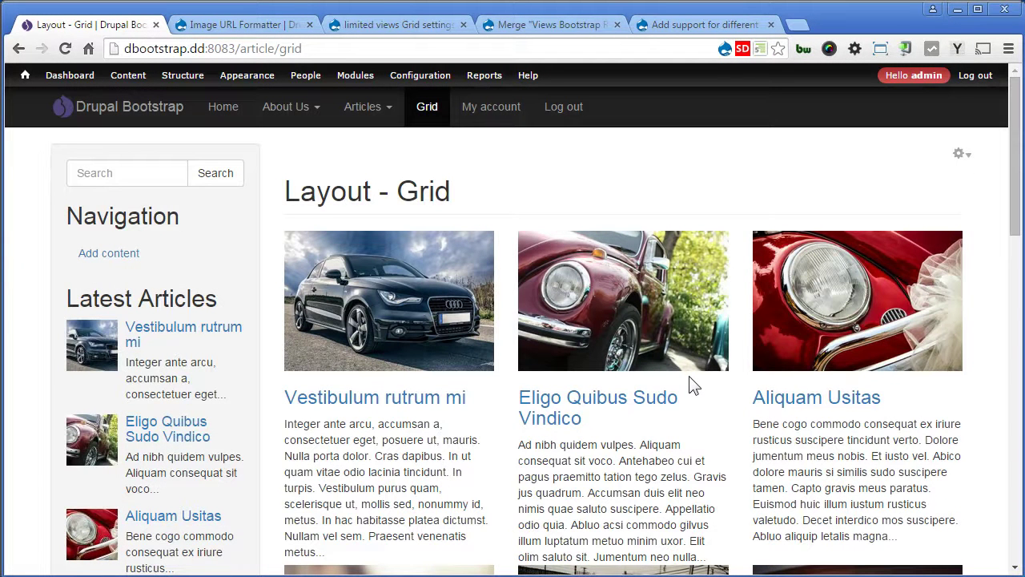
- Review the three open Views Bootstrap issues on grid breakpoints, the responsive grid merge and column sizes, including patch files, and return to the Grid page
{"action": "left_click", "coordinate": [416, 24]}
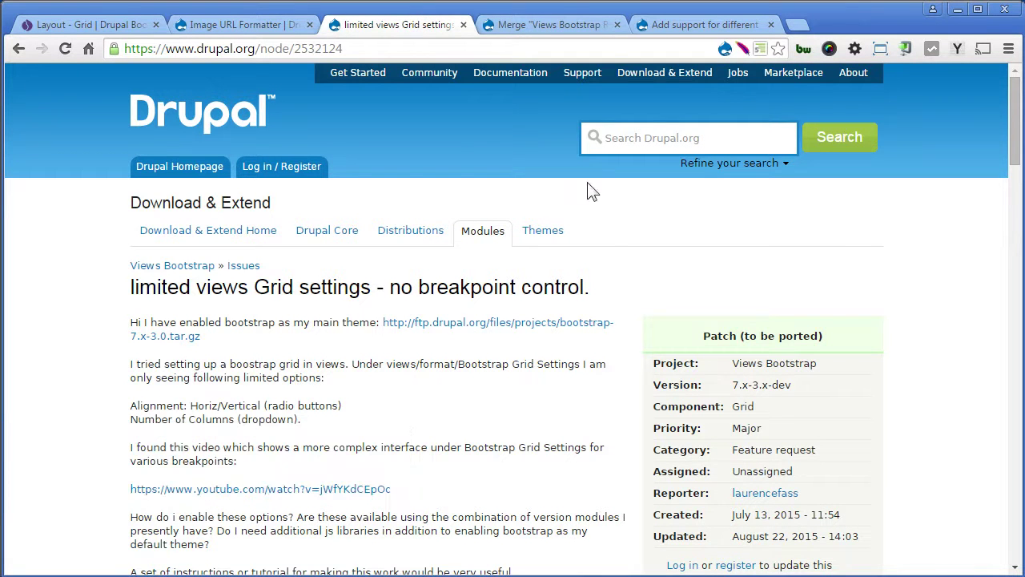
{"action": "left_click", "coordinate": [564, 23]}
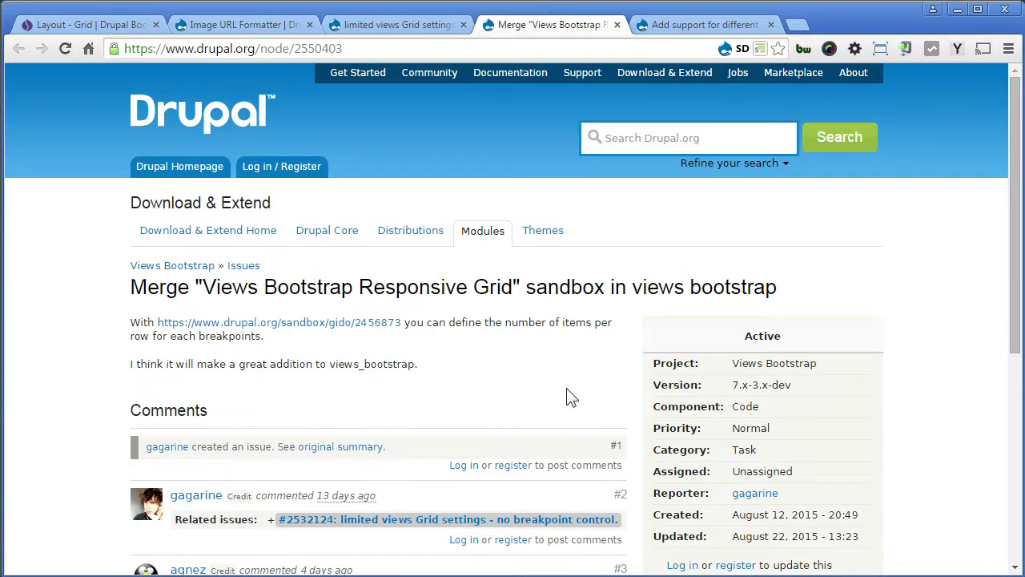
{"action": "left_click", "coordinate": [681, 24]}
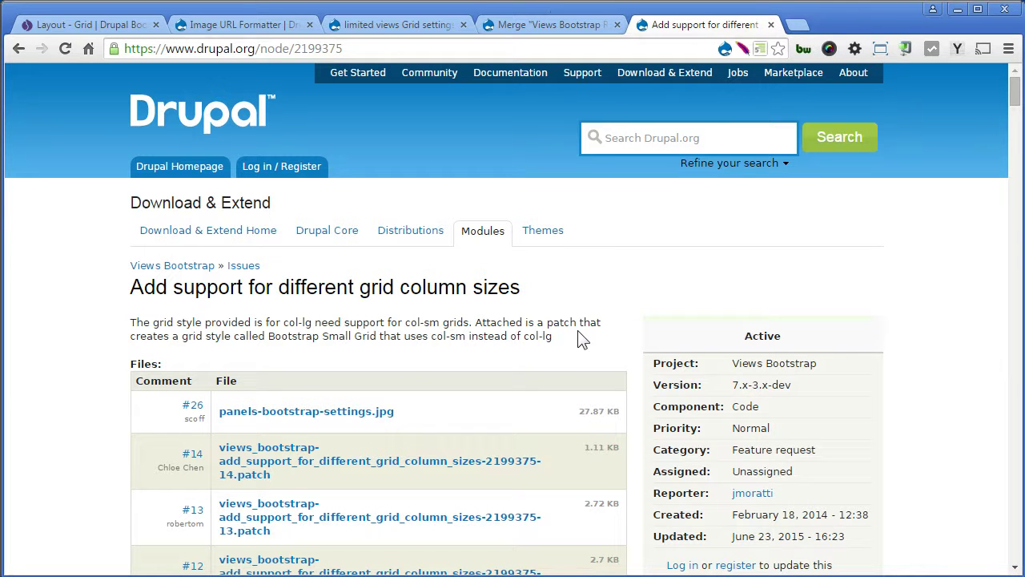
{"action": "scroll", "coordinate": [582, 339], "scroll_direction": "down", "scroll_amount": 3}
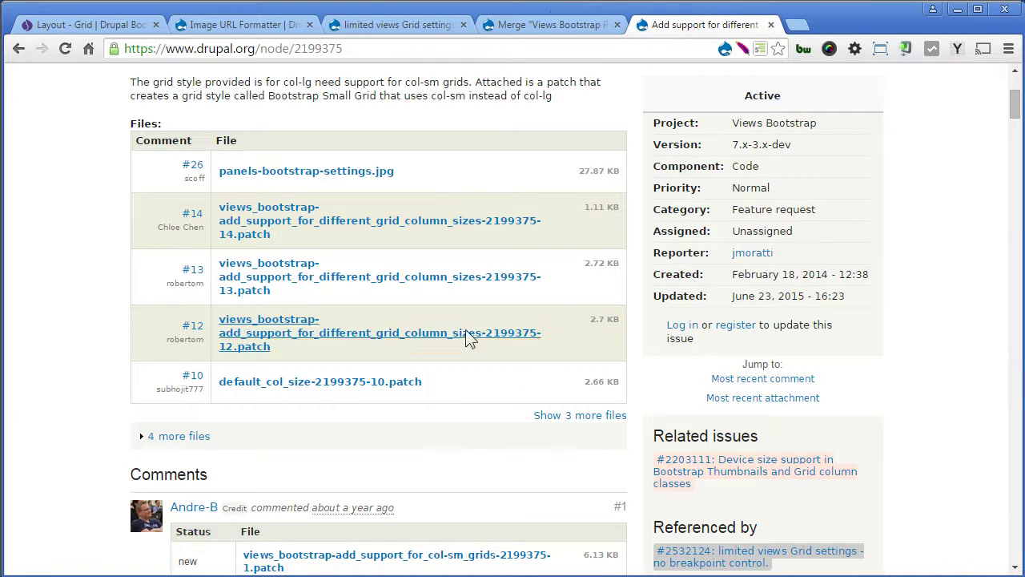
{"action": "left_click", "coordinate": [103, 24]}
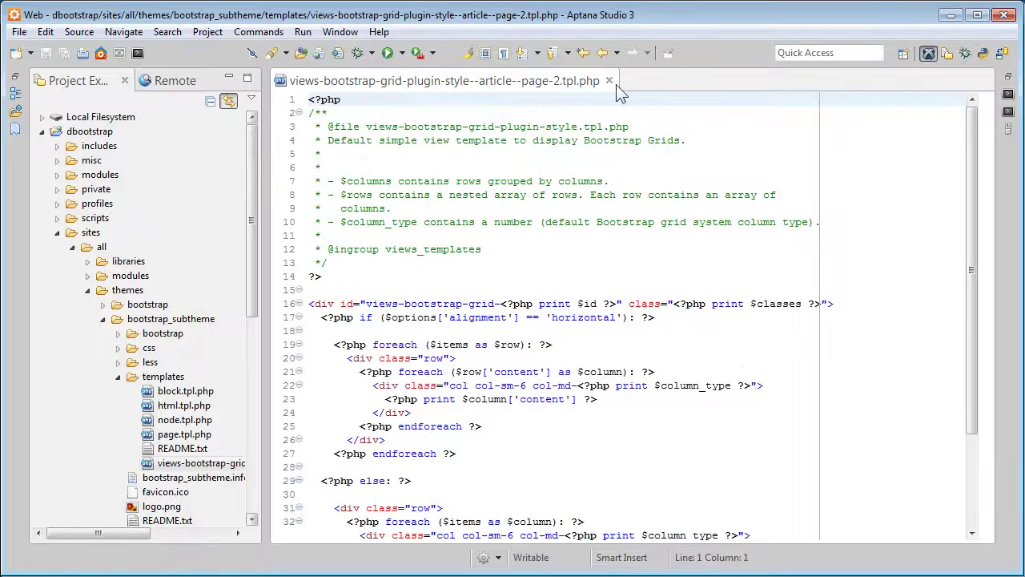
- In Aptana Studio, close views-bootstrap-grid-plugin-style--article--page-2.tpl.php and delete it from the subtheme's templates folder
{"action": "left_click", "coordinate": [609, 82]}
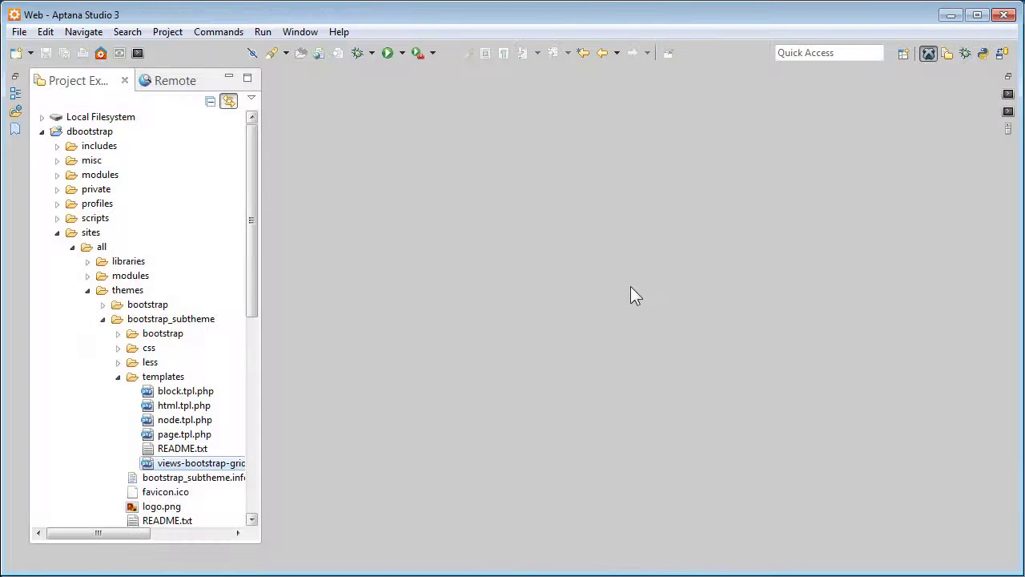
{"action": "left_click", "coordinate": [195, 463]}
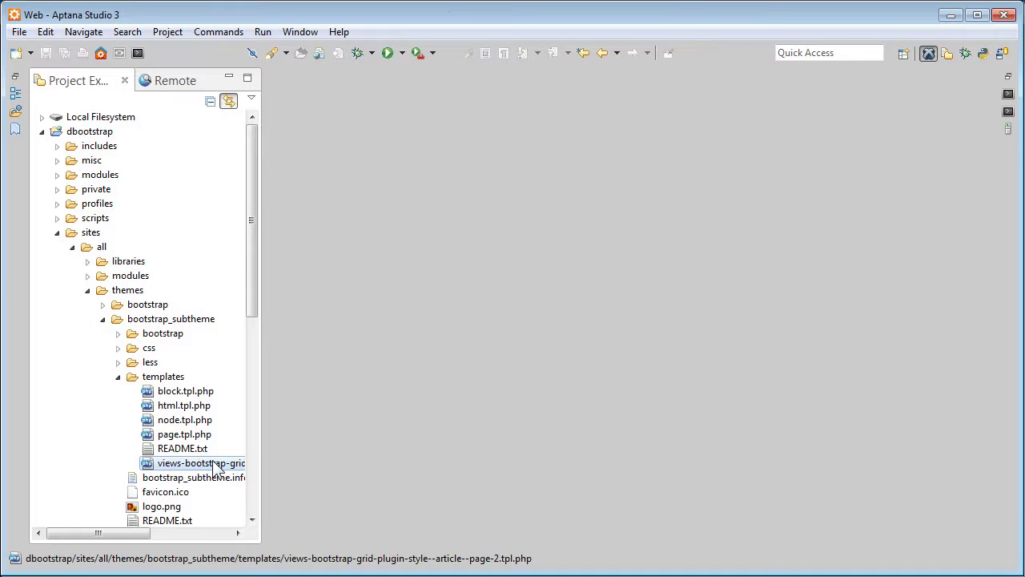
{"action": "key", "text": "Delete"}
{"action": "key", "text": "Return"}
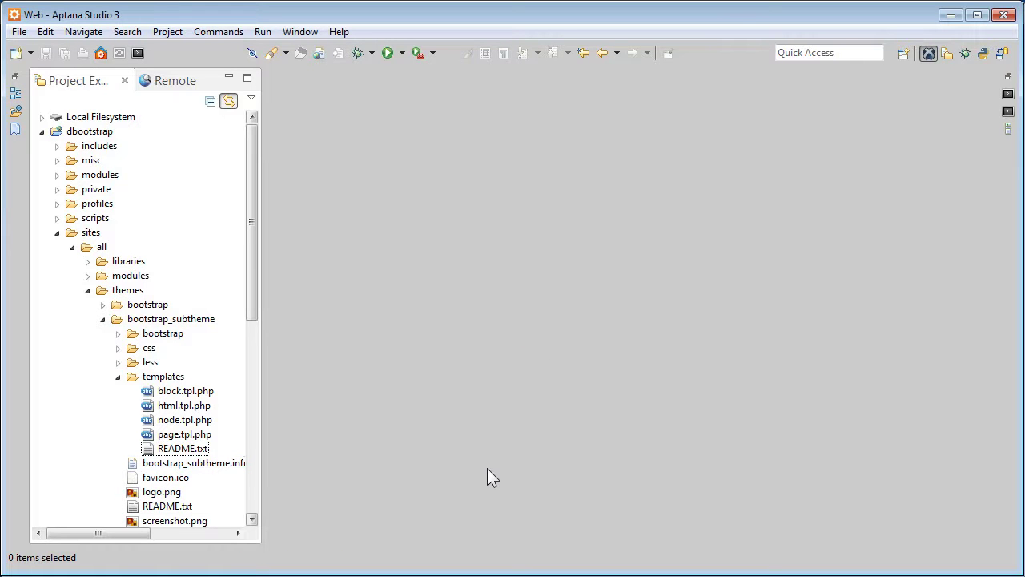
- Switch to the Grid page in Chrome and flush all Drupal caches
{"action": "key", "text": "alt+Tab"}
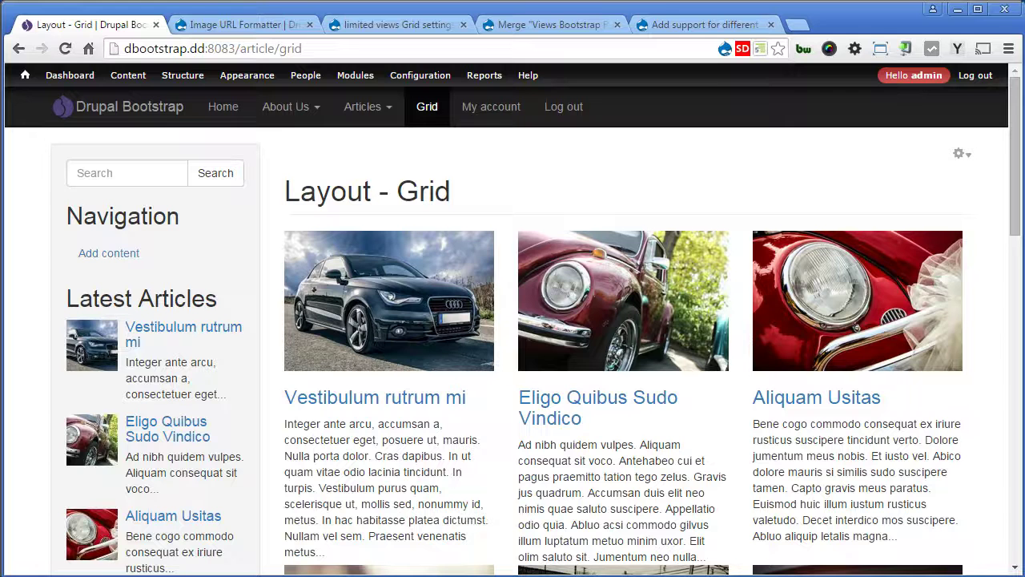
{"action": "mouse_move", "coordinate": [22, 80]}
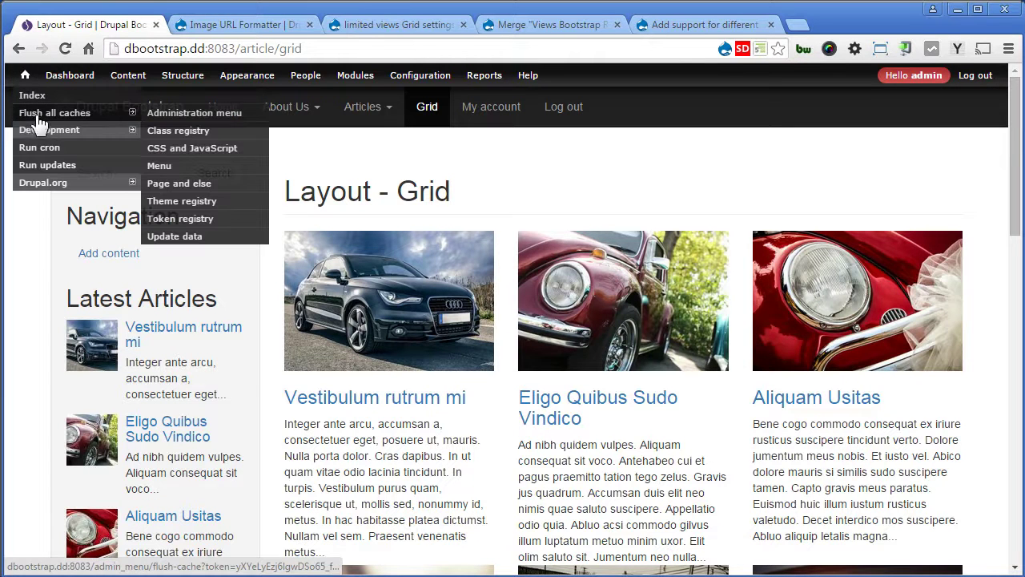
{"action": "left_click", "coordinate": [36, 112]}
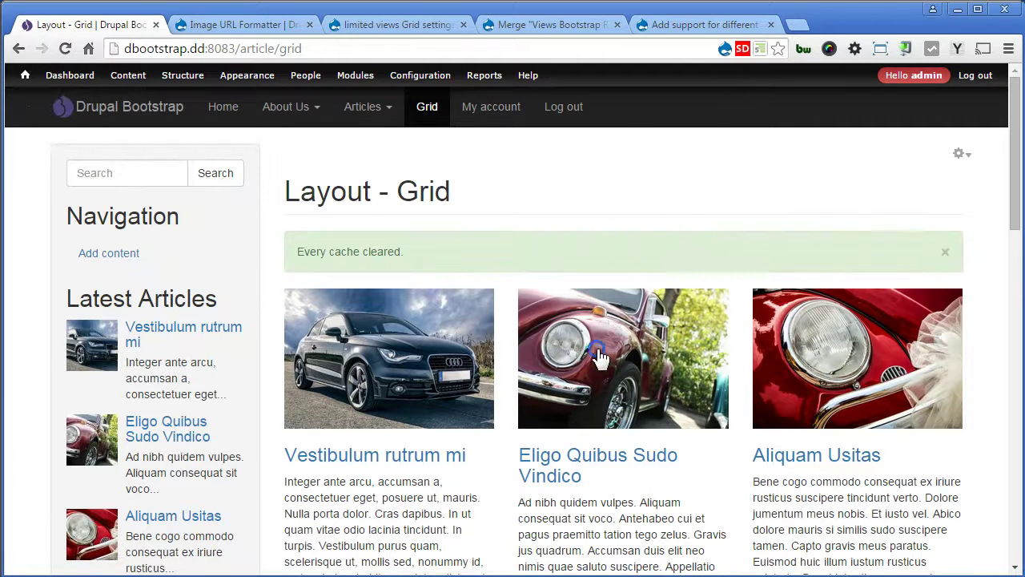
- Inspect the Eligo Quibus Sudo Vindico image and the first column div to check the grid classes, and close the developer tools
{"action": "right_click", "coordinate": [598, 355]}
{"action": "left_click", "coordinate": [621, 338]}
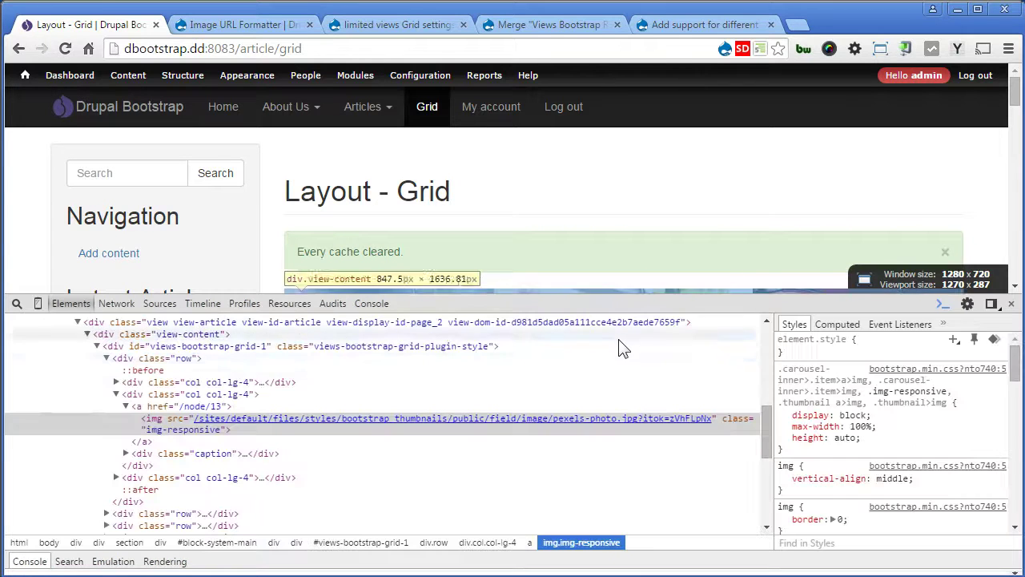
{"action": "left_click", "coordinate": [282, 383]}
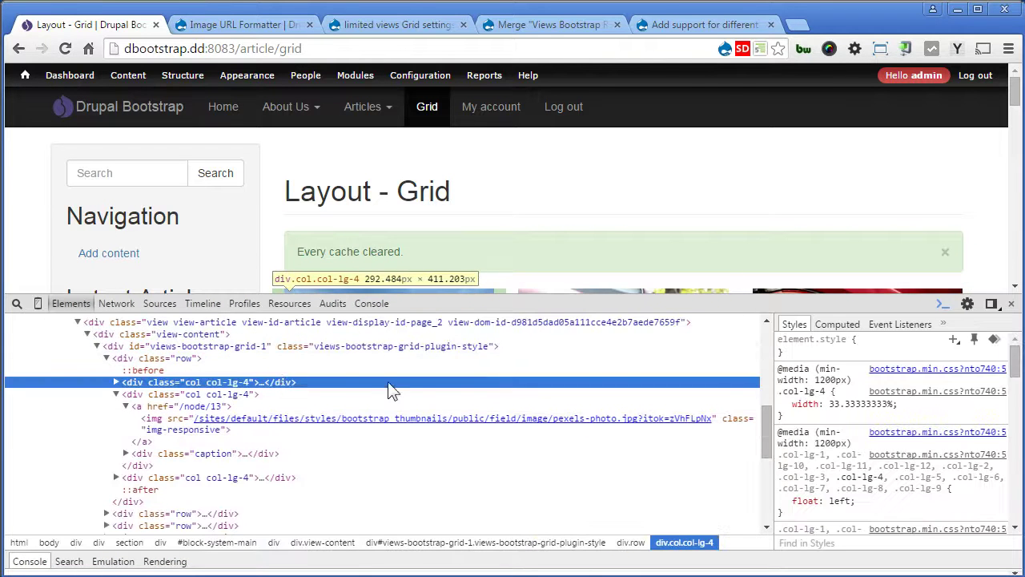
{"action": "left_click", "coordinate": [1011, 304]}
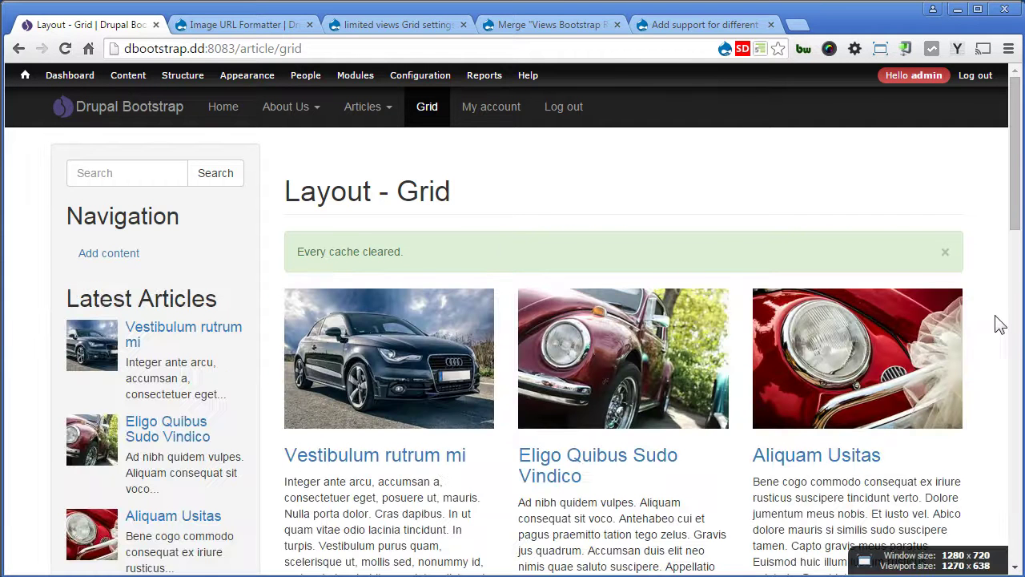